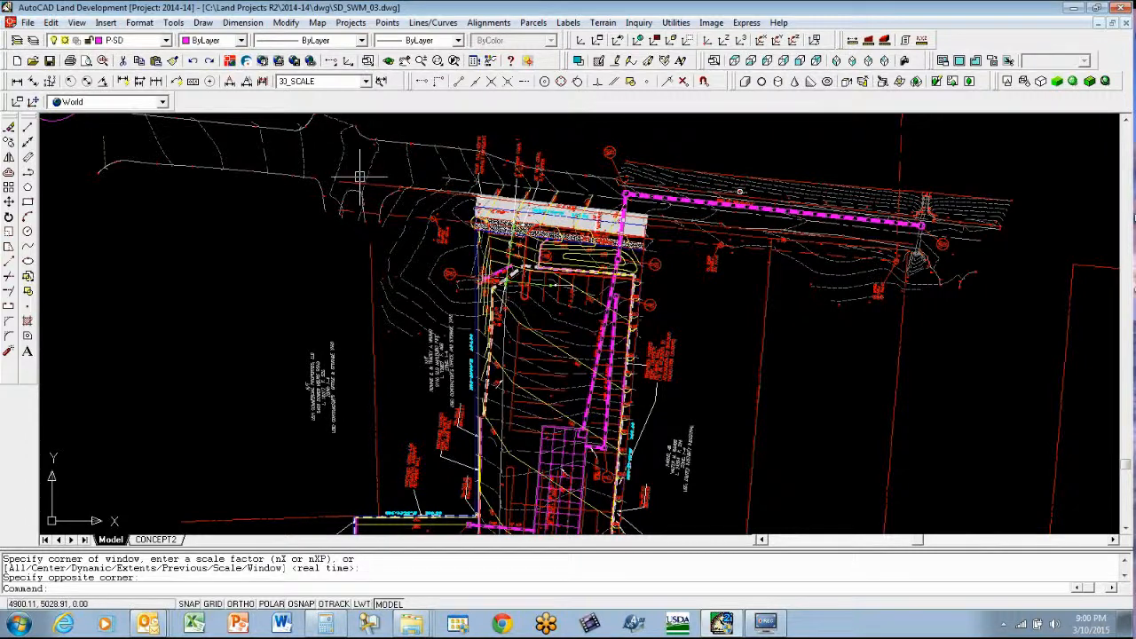
Step: Check the horizontal and vertical drawing scales and the sheet size in Drawing Setup, then accept the settings
left_click(350, 22)
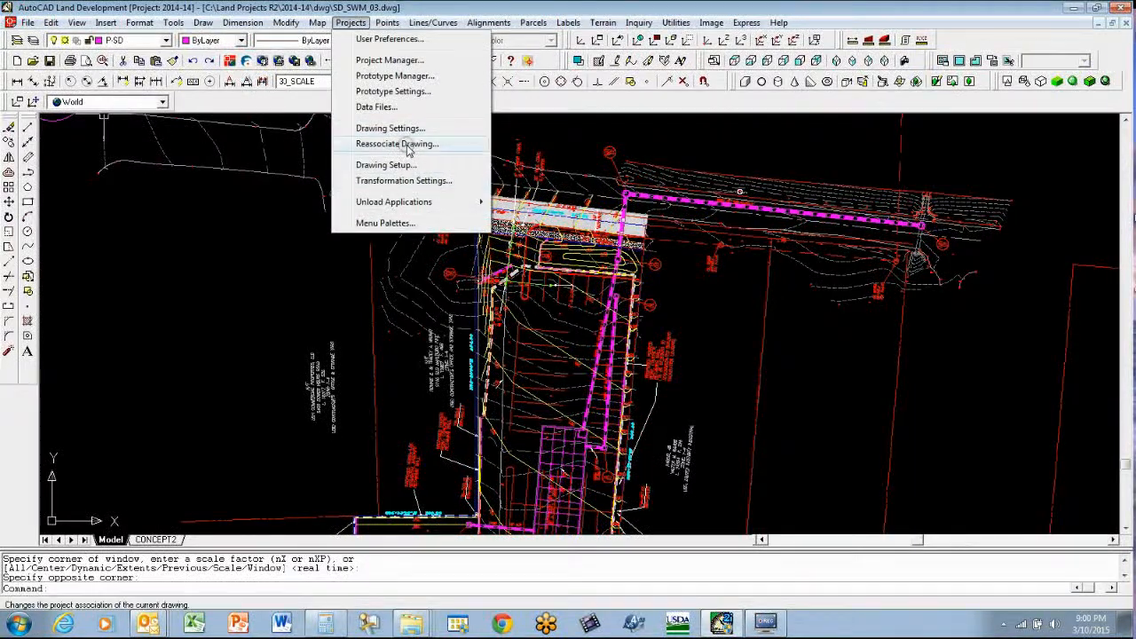
left_click(402, 168)
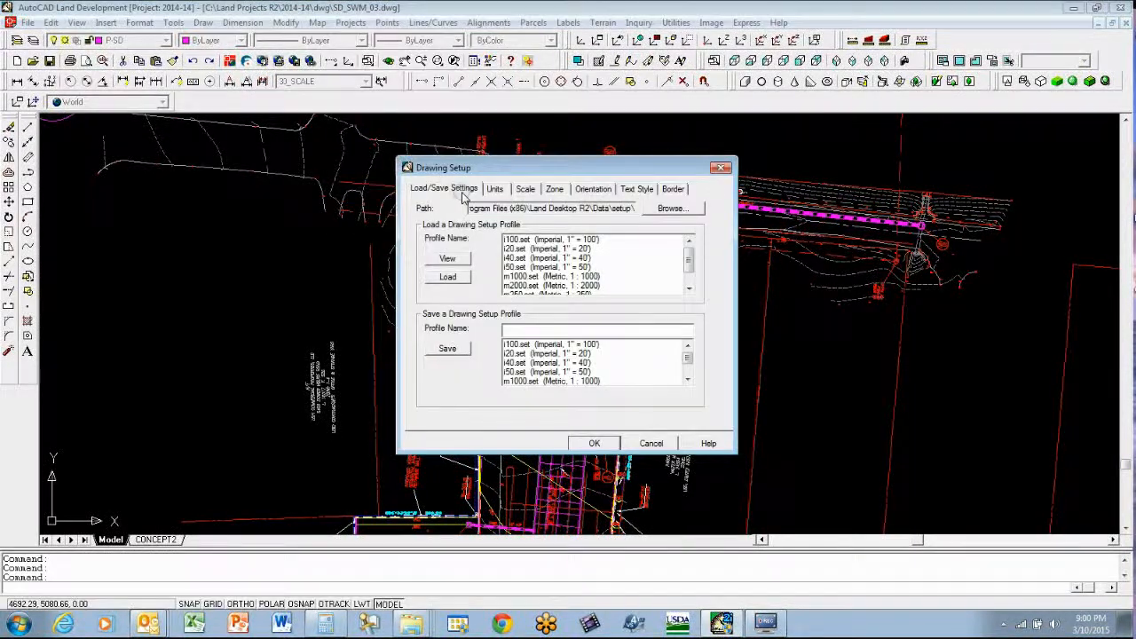
left_click(718, 169)
left_click(353, 23)
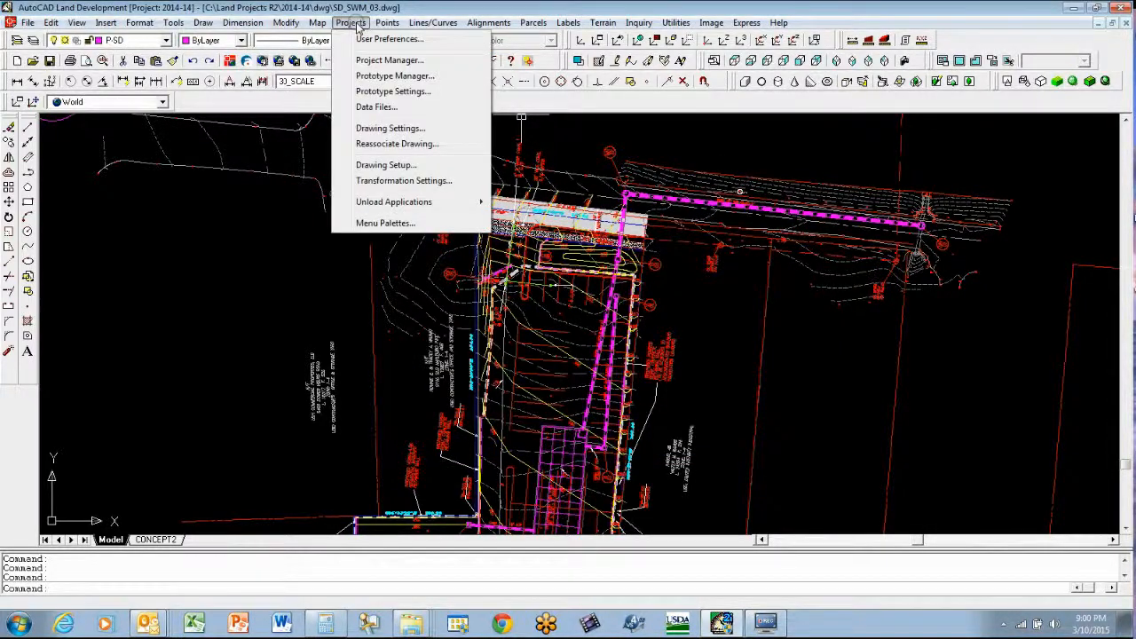
left_click(374, 169)
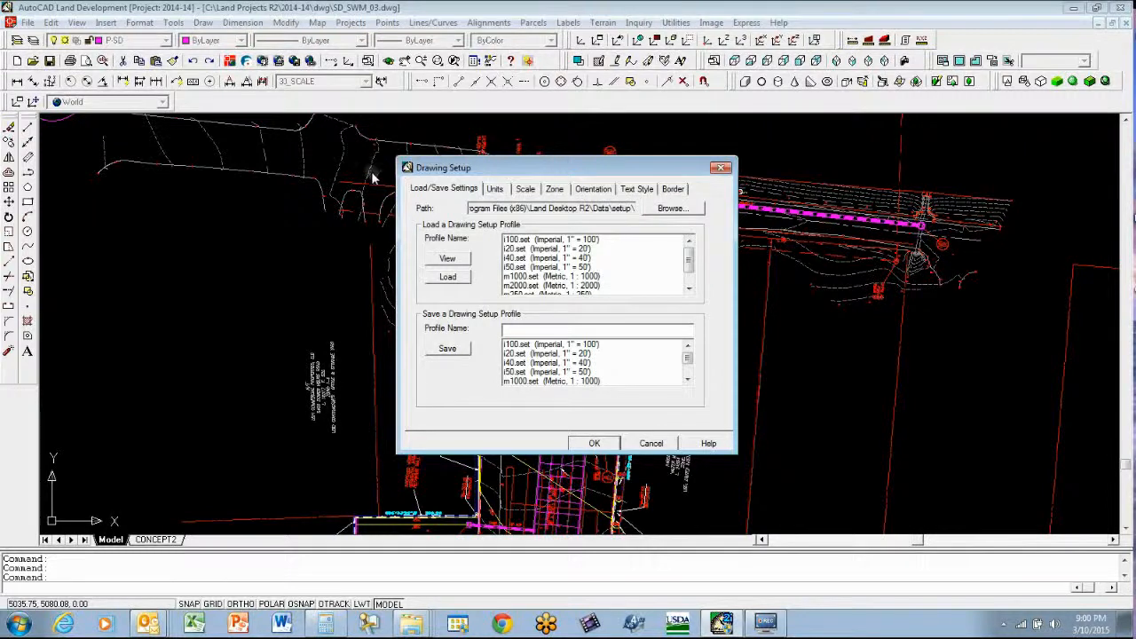
left_click(525, 190)
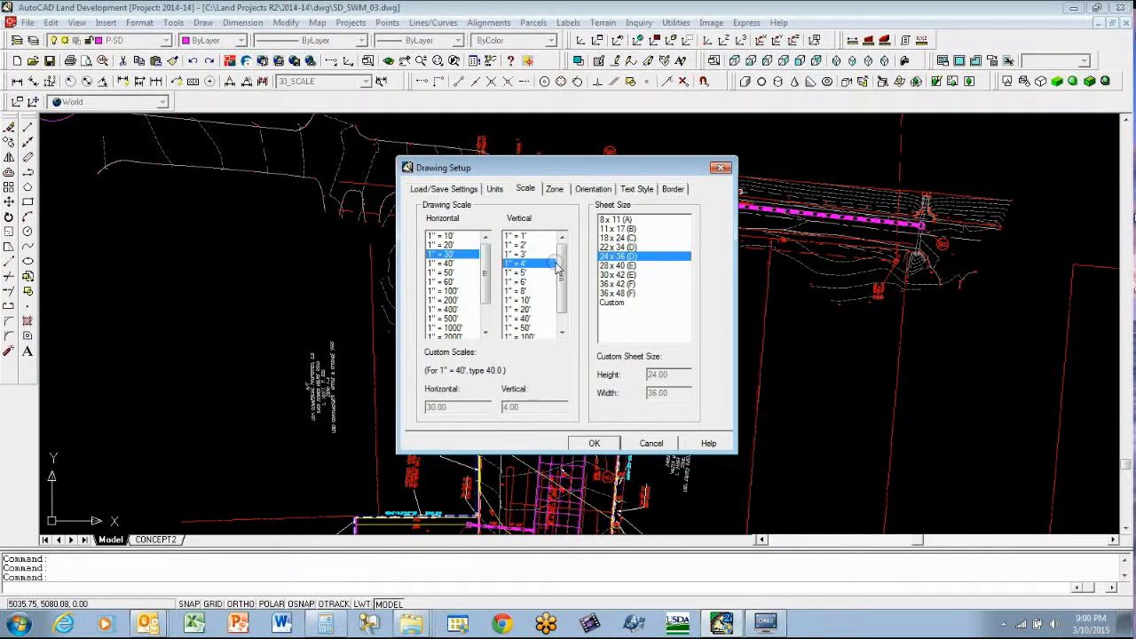
left_click_drag(559, 261, 559, 258)
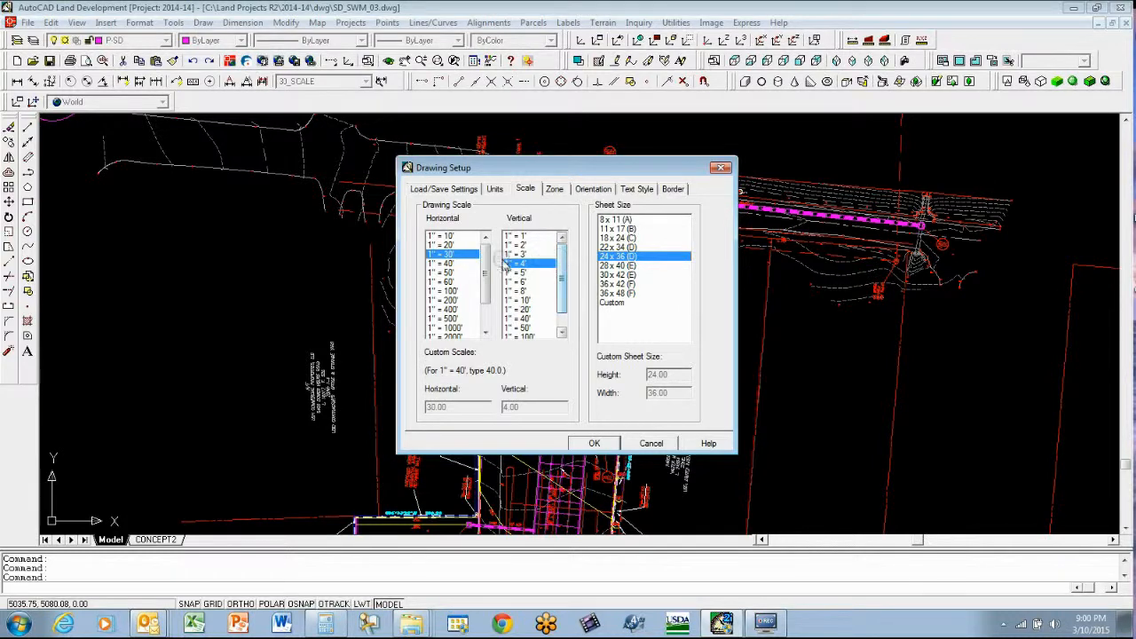
left_click(586, 446)
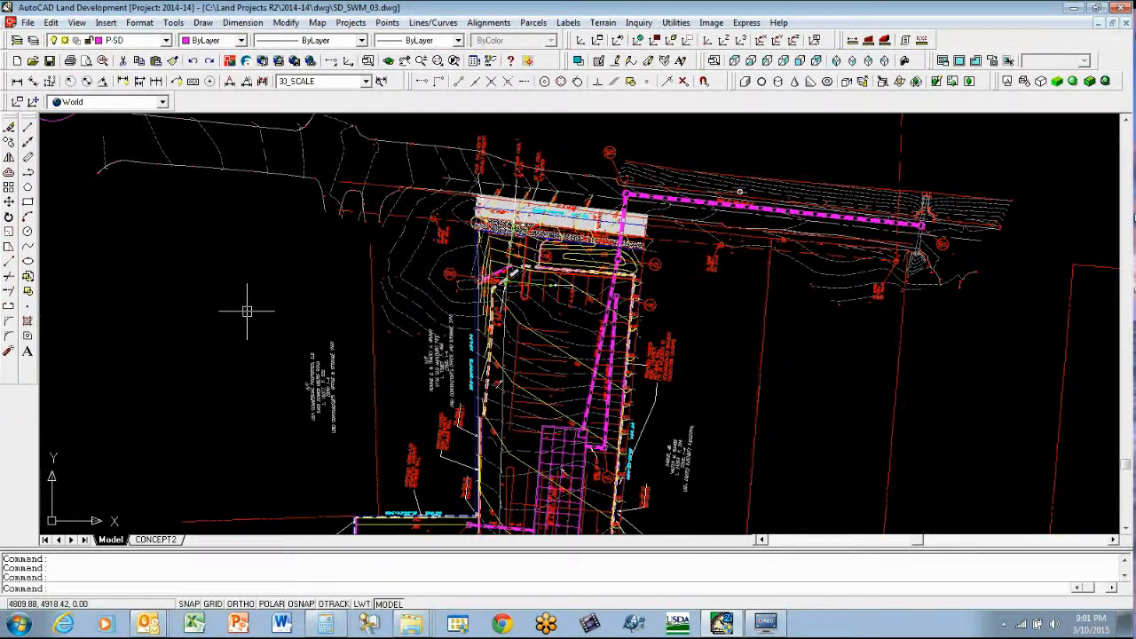
Step: Make the saved coordinate system SDSWM03 the current UCS
scroll(246, 312, "down", 3)
scroll(246, 311, "down", 1)
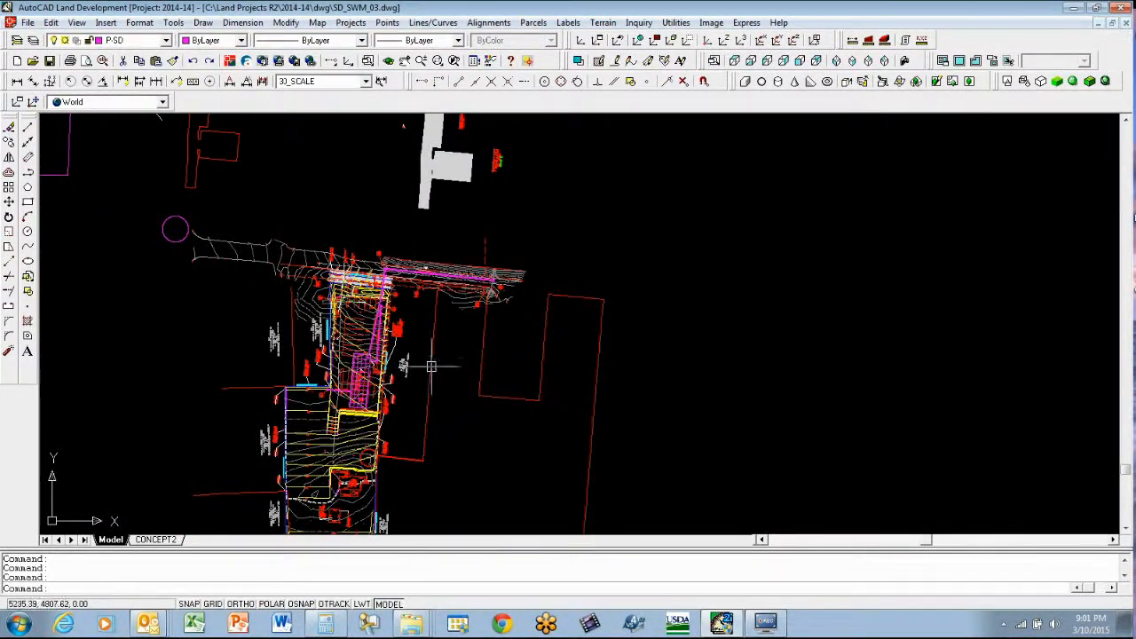
scroll(408, 376, "up", 3)
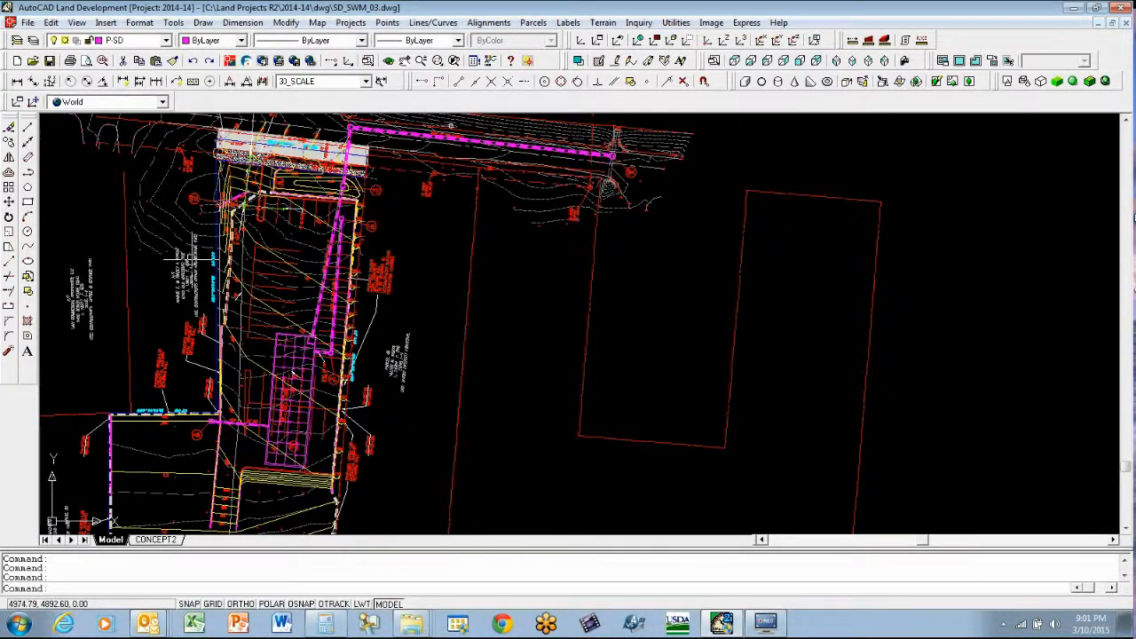
left_click(163, 103)
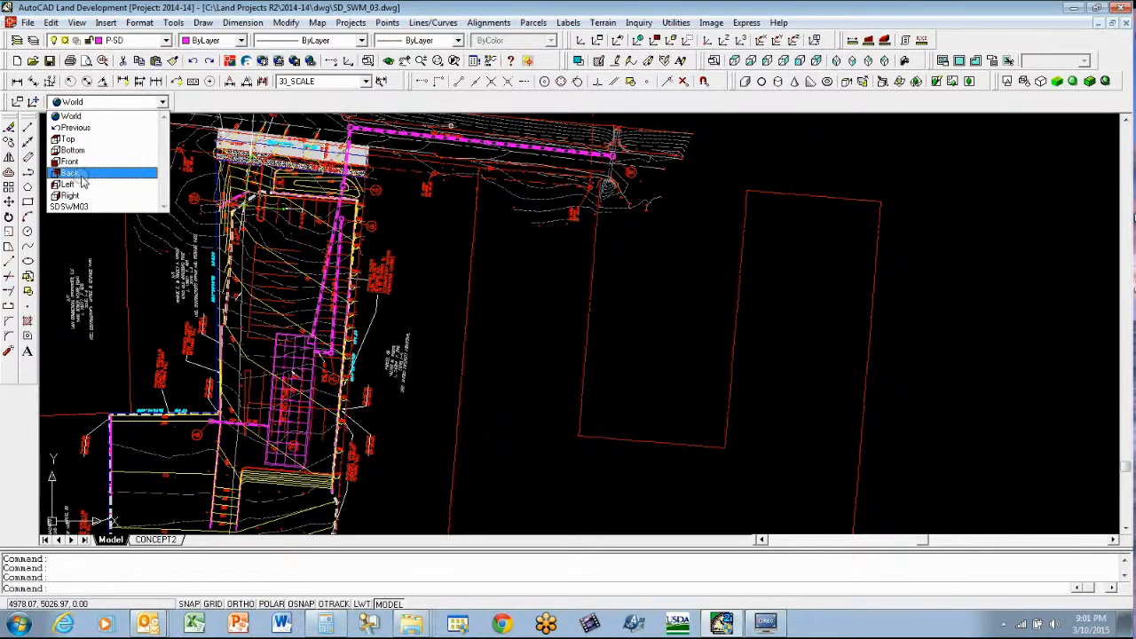
left_click(69, 207)
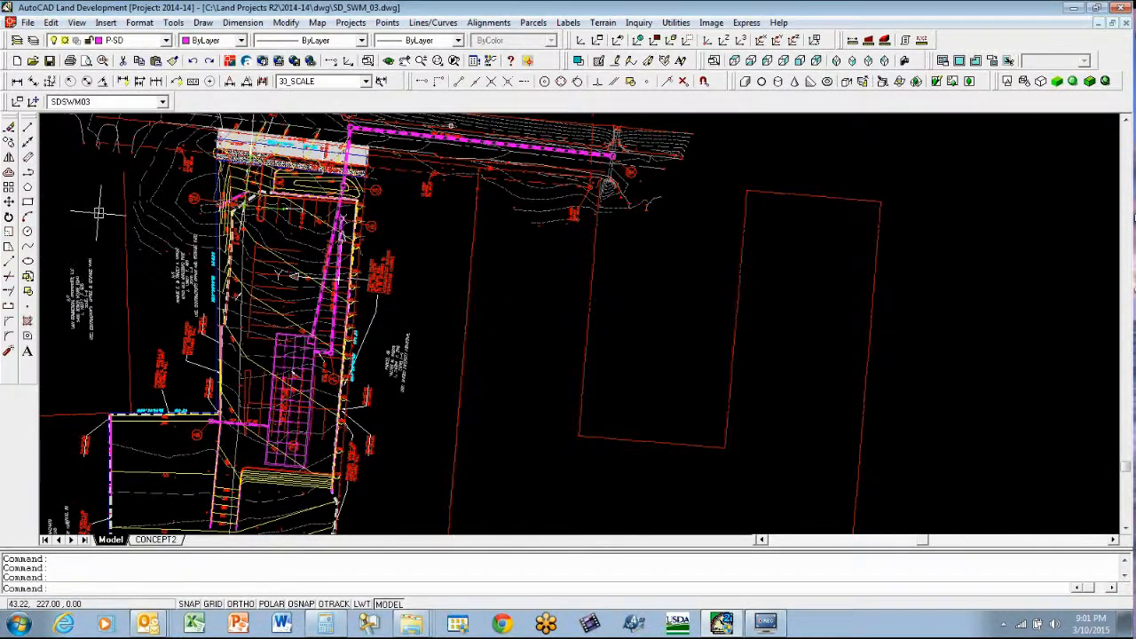
left_click(163, 103)
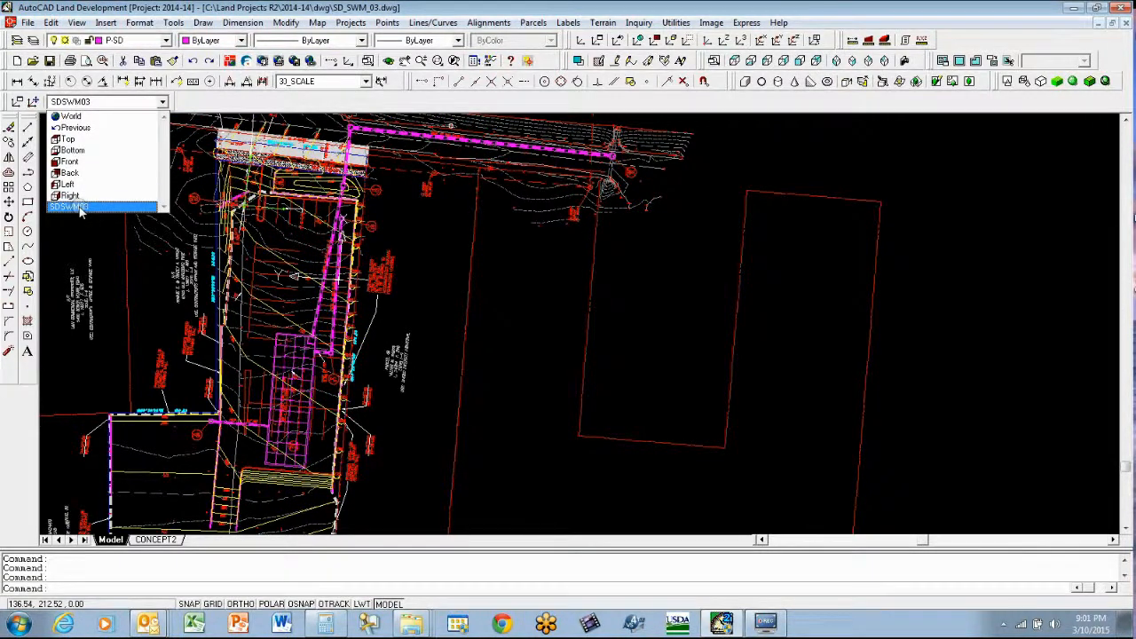
left_click(81, 207)
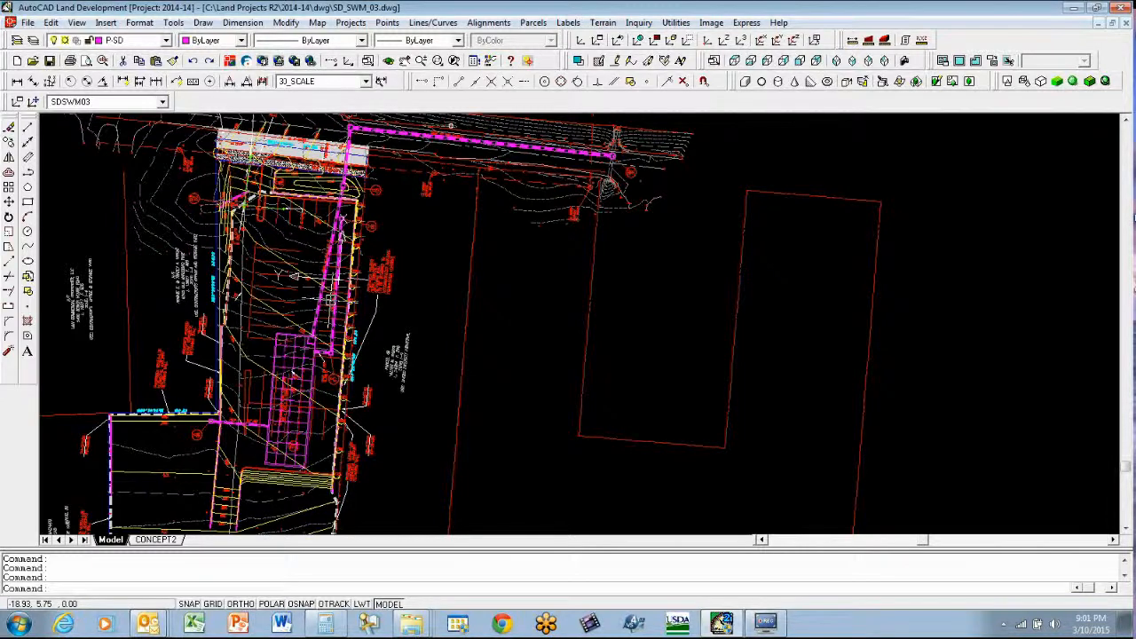
left_click(163, 103)
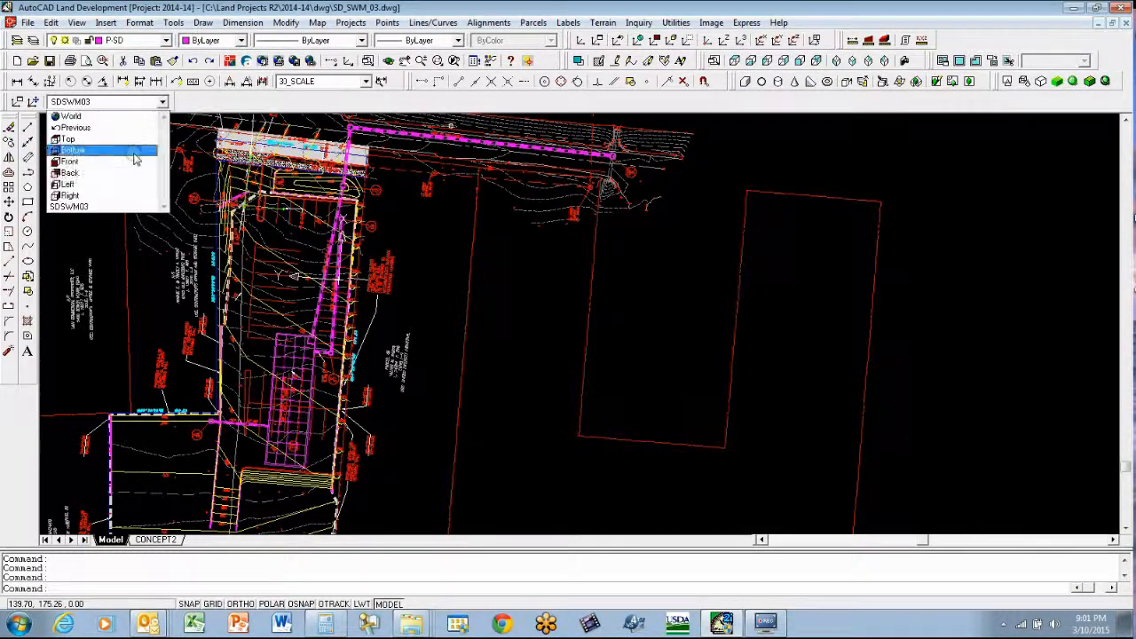
left_click(79, 207)
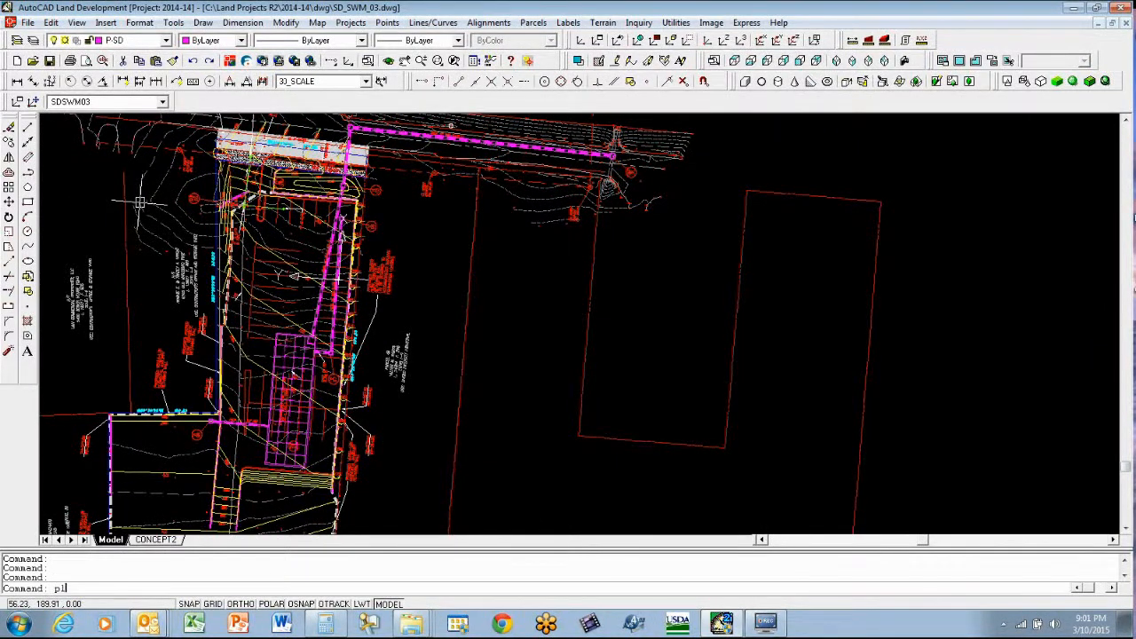
Step: Display the plan view of the current UCS and enlarge the site plan with its underground vault and storm drain
key("Return")
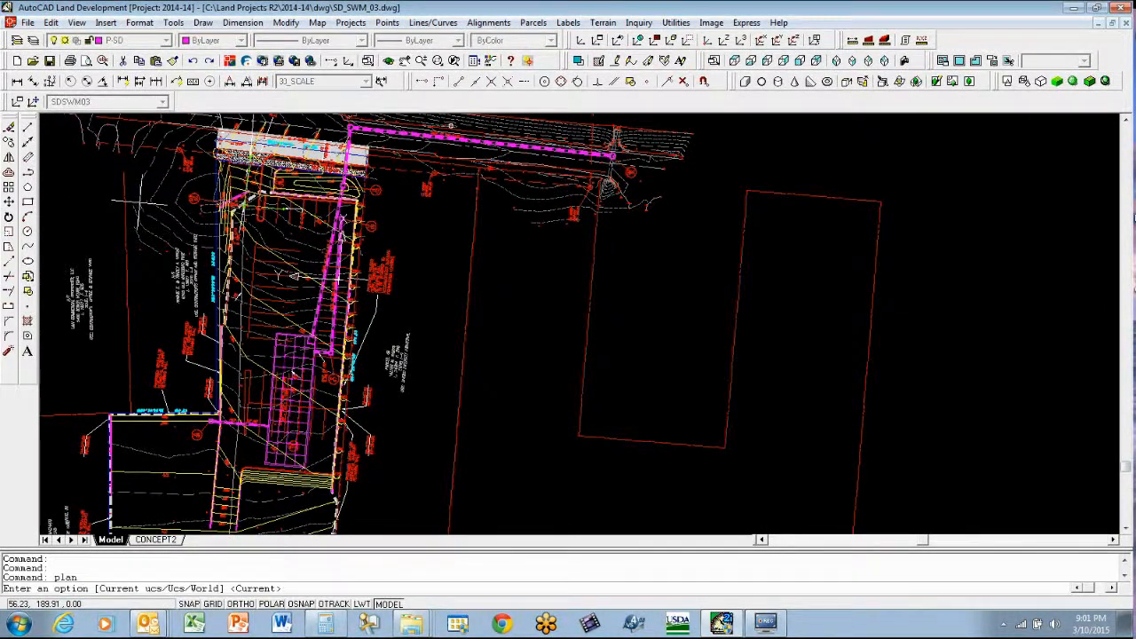
key("Return")
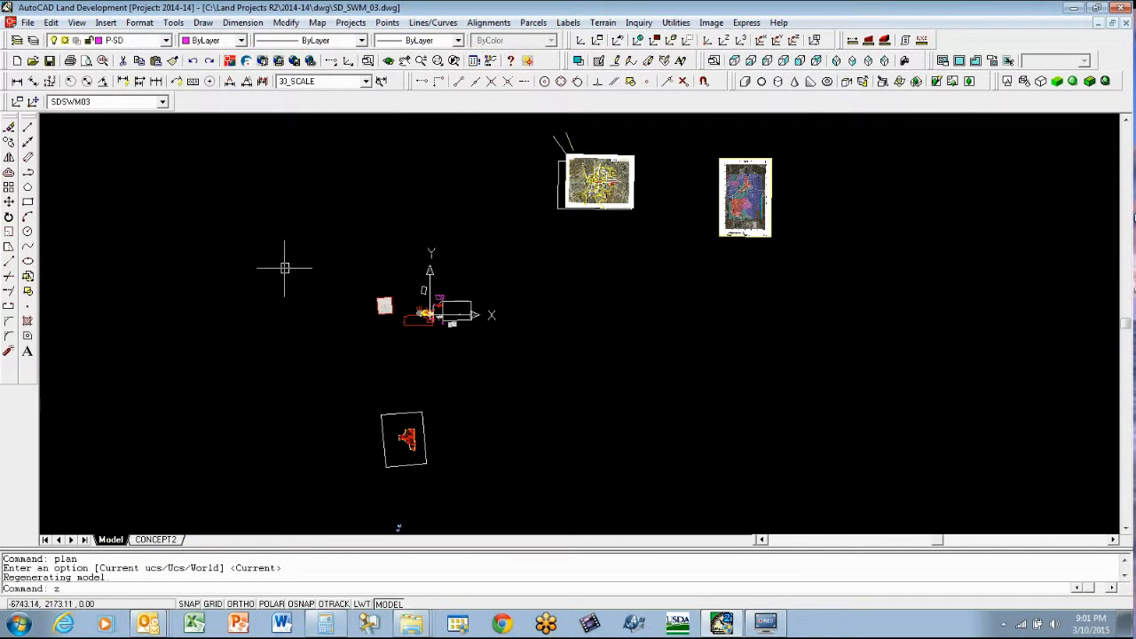
type("z")
key("Return")
left_click(415, 291)
left_click(462, 334)
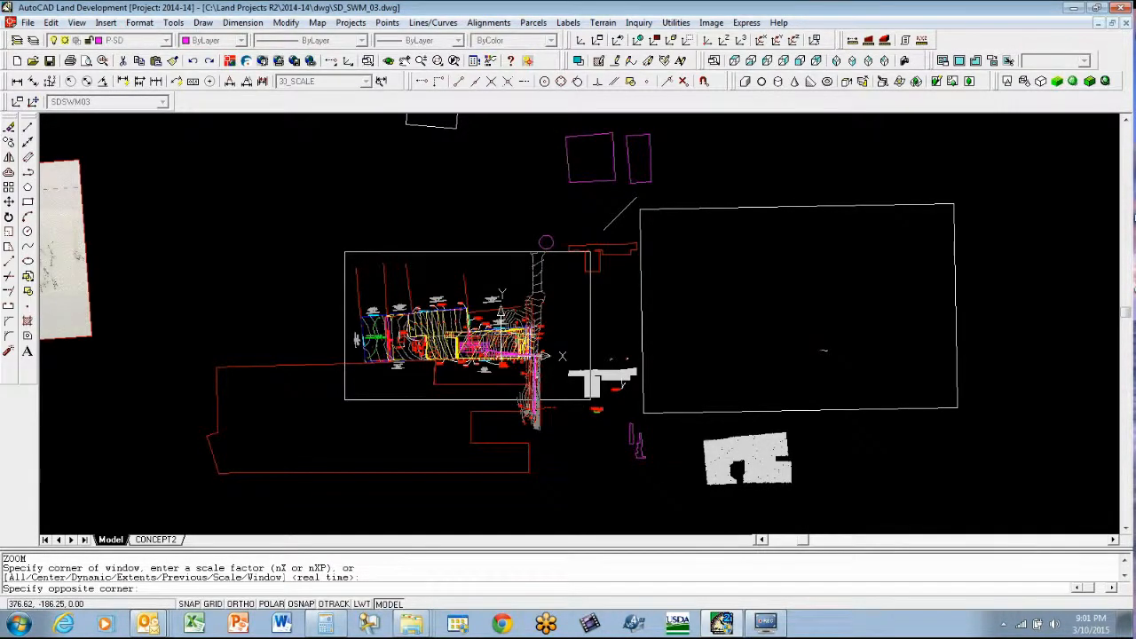
left_click(593, 399)
left_click(837, 444)
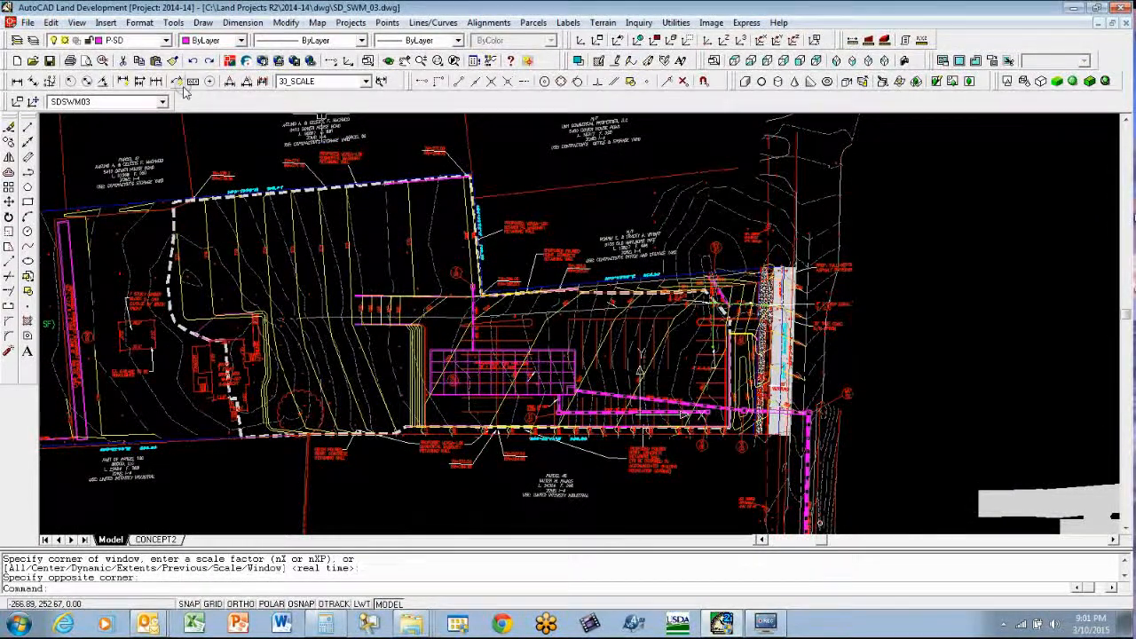
Step: Set the current UCS back to World while keeping the rotated view of the site plan
left_click(151, 102)
left_click(142, 118)
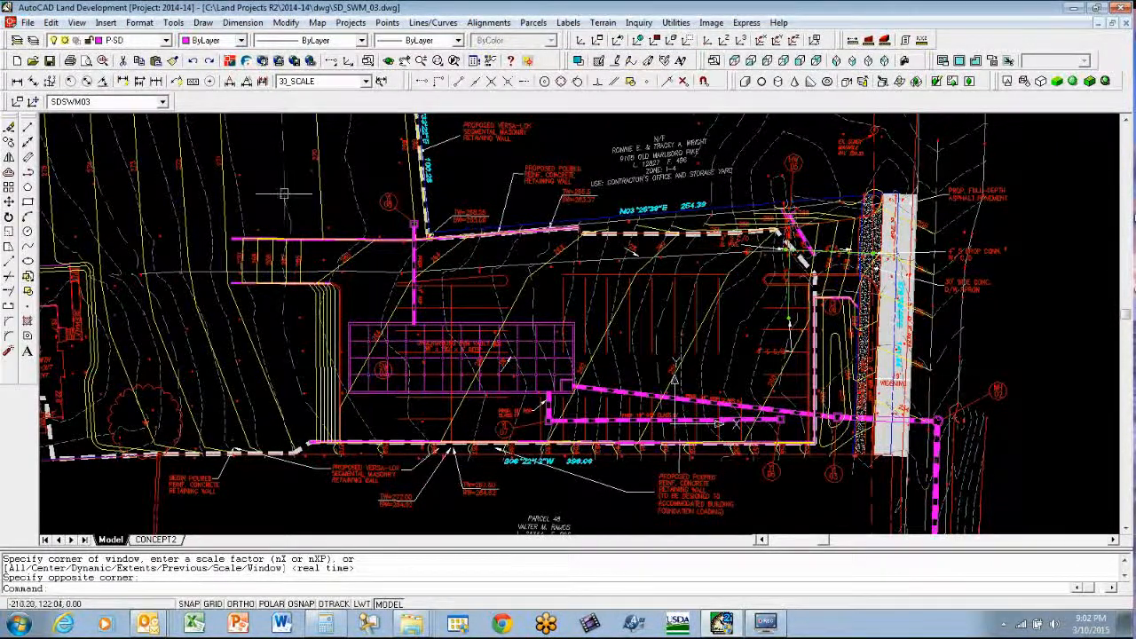
left_click(163, 102)
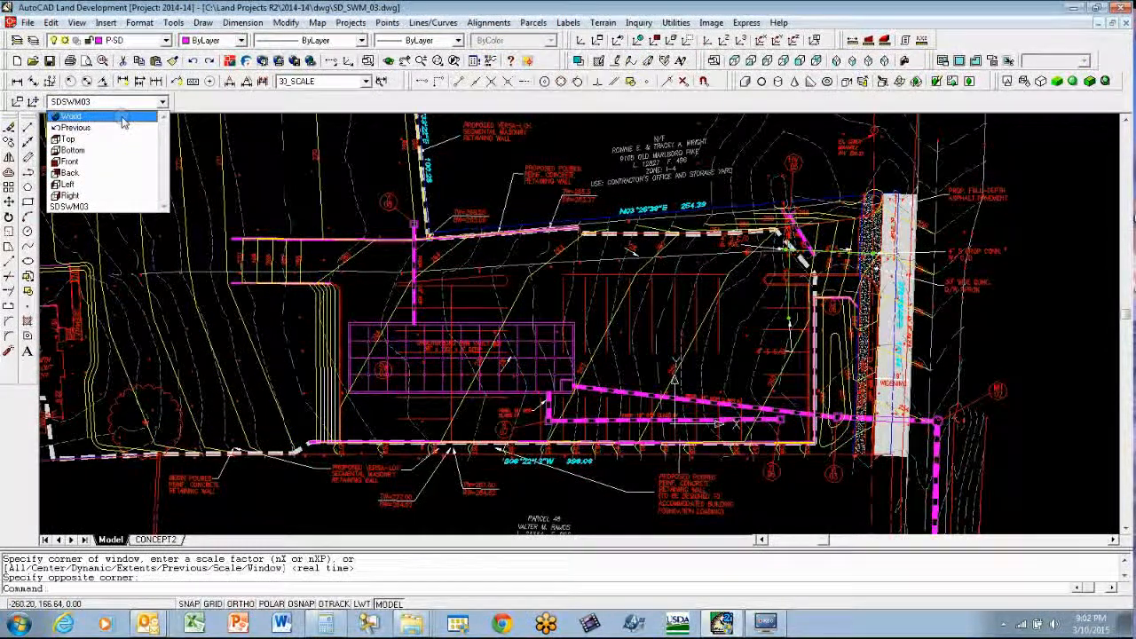
left_click(122, 119)
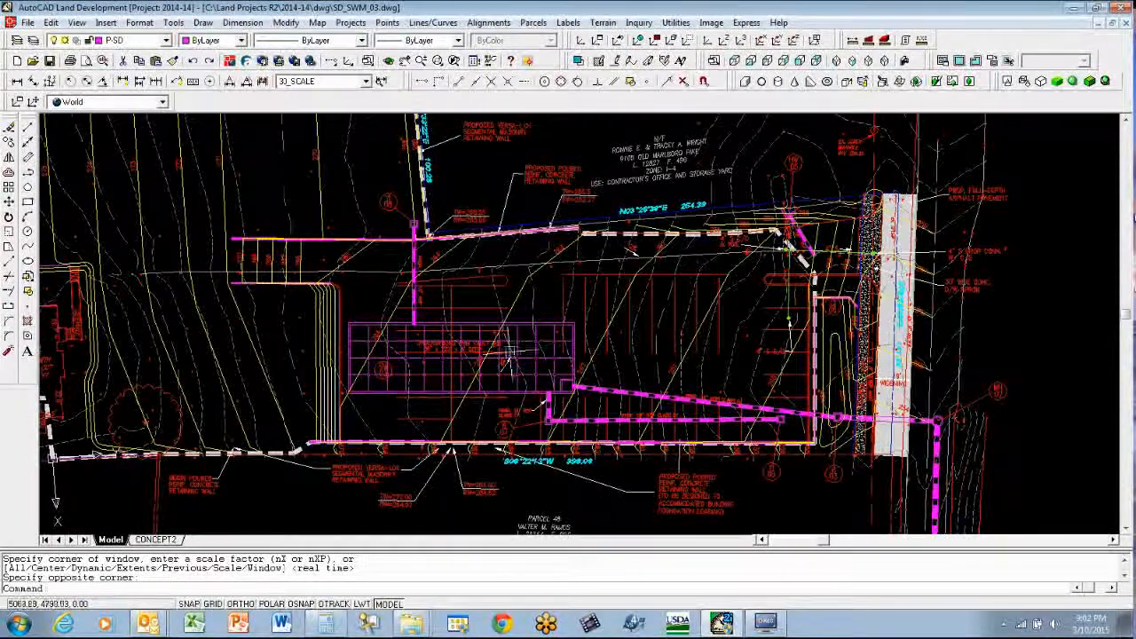
left_click(163, 103)
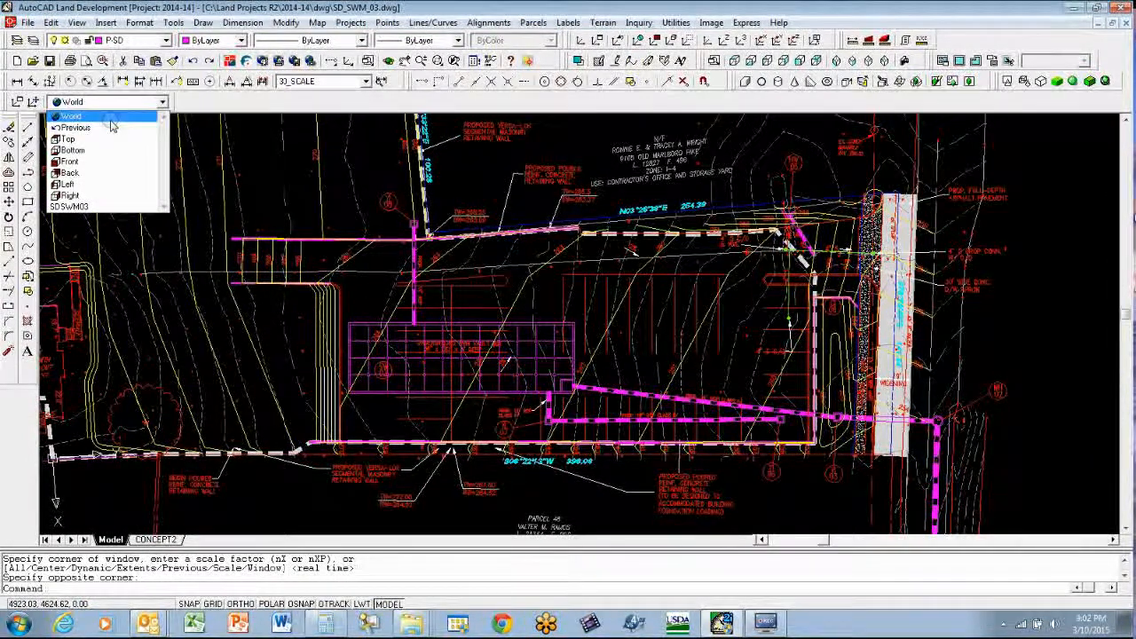
left_click(71, 117)
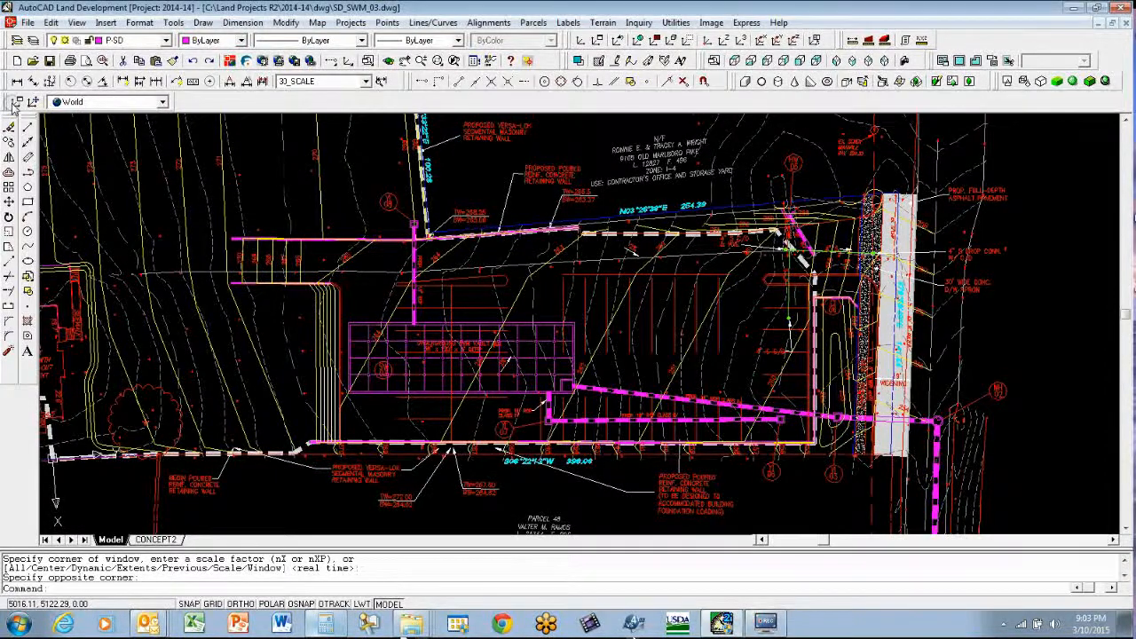
Step: Float the UCS II and UCS toolbars over the drawing and dock them back in their rows
mouse_move(5, 106)
left_mouse_down()
mouse_move(27, 102)
mouse_move(71, 140)
mouse_move(186, 140)
left_mouse_up()
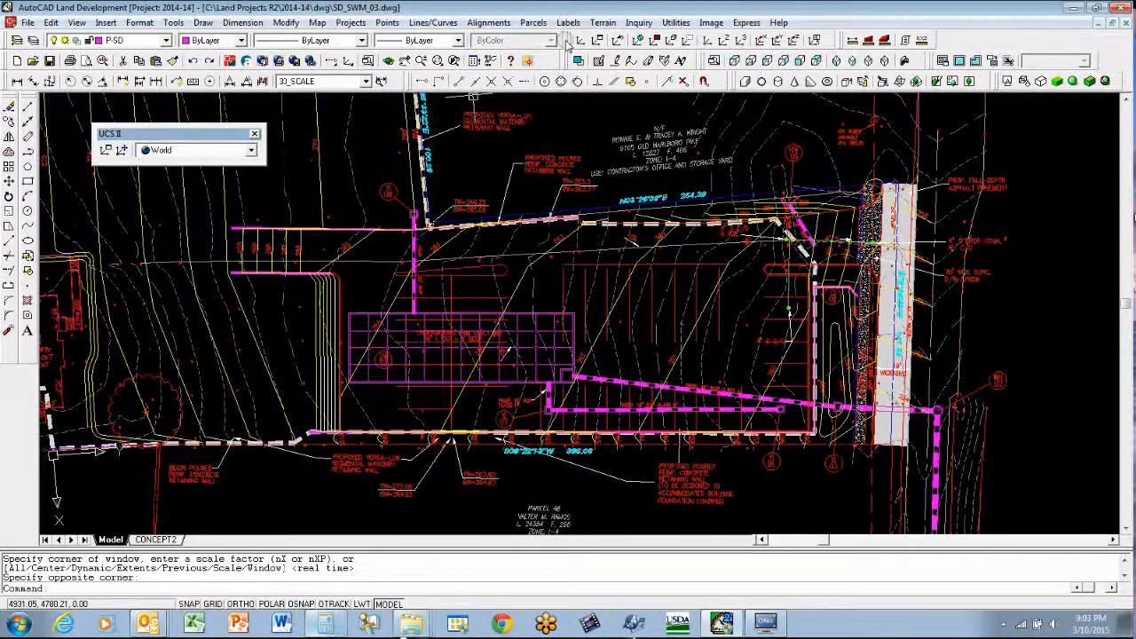
mouse_move(569, 40)
left_mouse_down()
mouse_move(408, 148)
mouse_move(369, 148)
mouse_move(359, 124)
mouse_move(332, 108)
left_mouse_up()
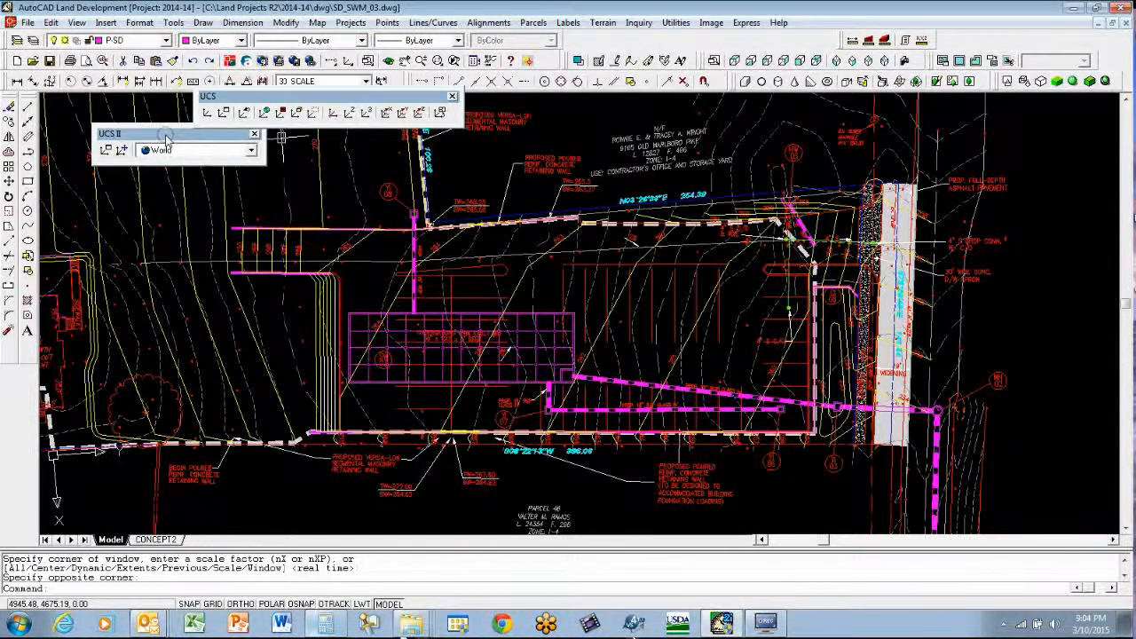
left_click_drag(147, 134, 73, 98)
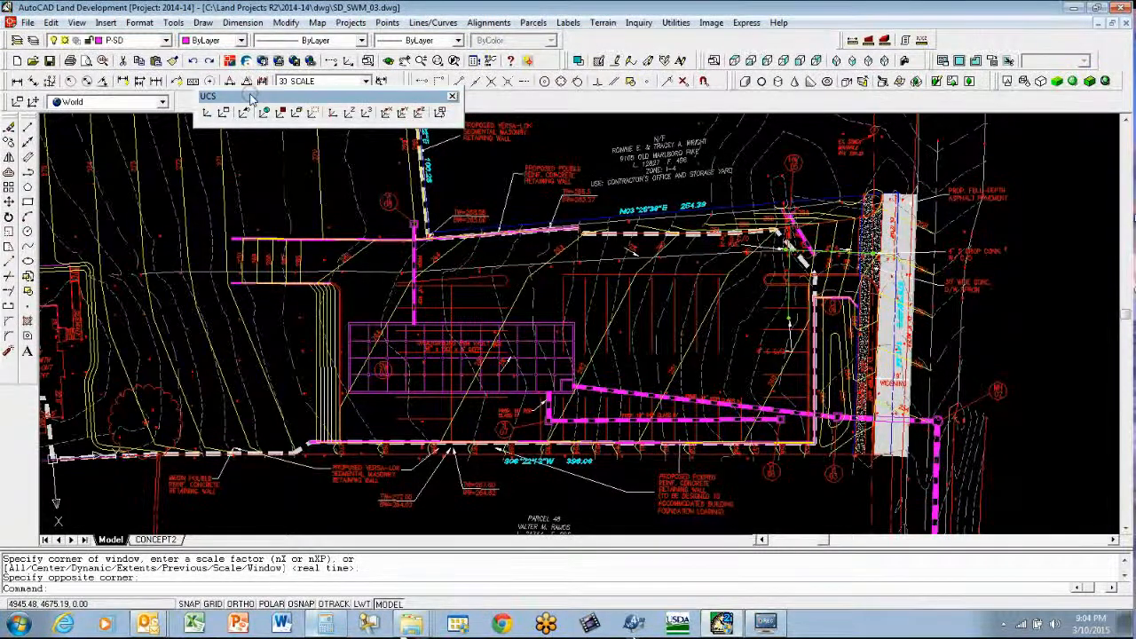
left_click_drag(253, 98, 698, 42)
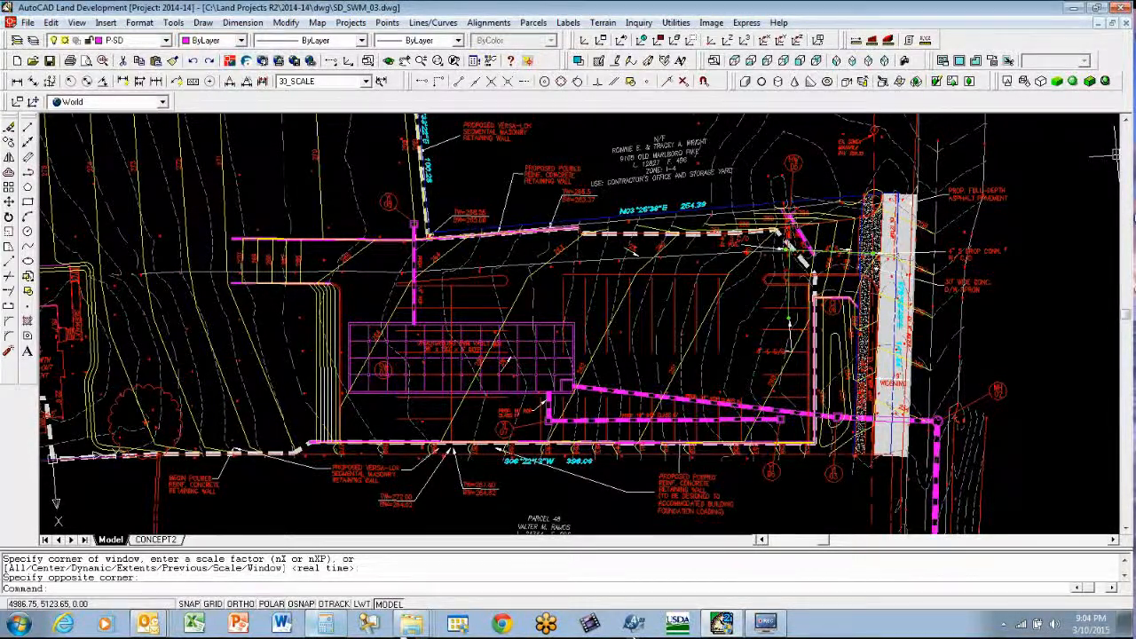
Step: Examine the underground SWM vault and the proposed storm drain pipes connected to it at close range
type("p")
key("Return")
left_click_drag(765, 403, 654, 431)
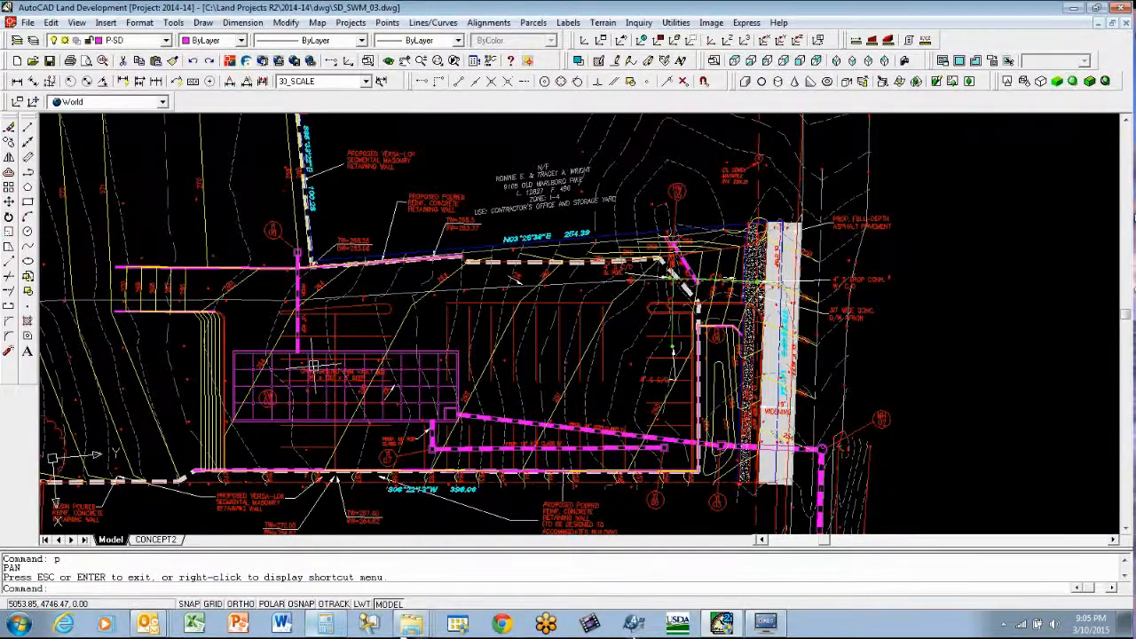
type("z")
key("Return")
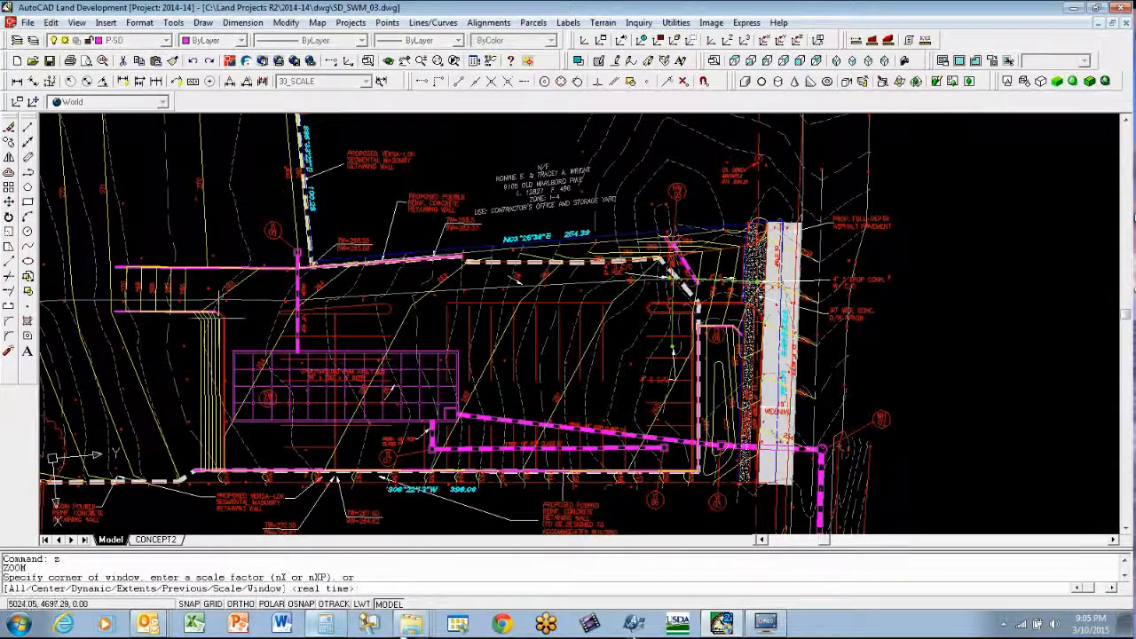
left_click(220, 317)
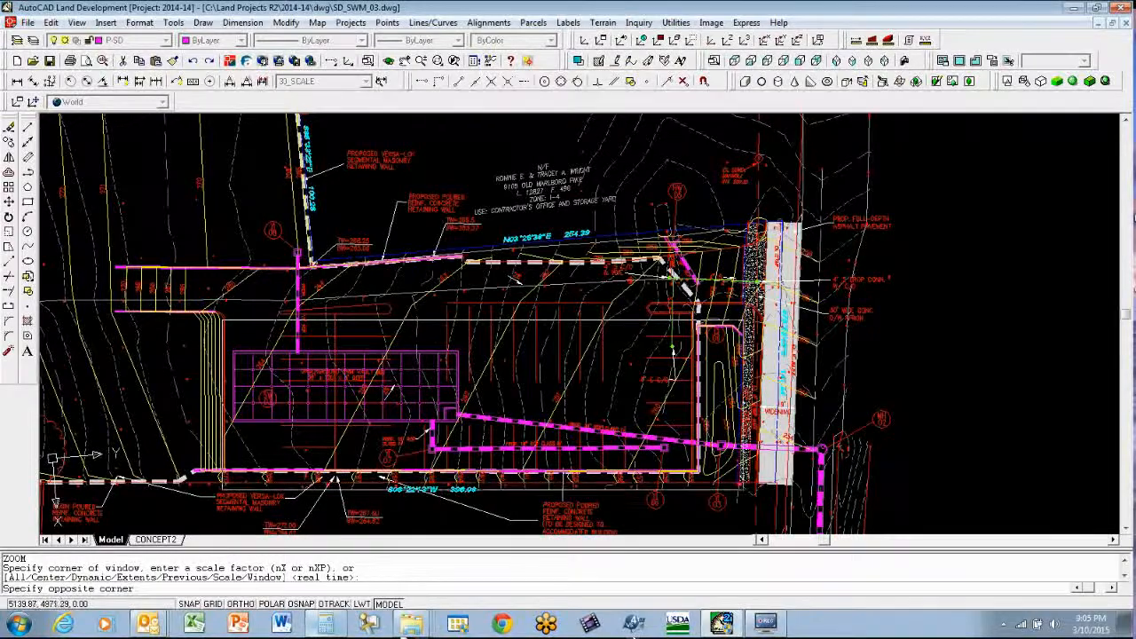
left_click(834, 486)
type("p")
key("Return")
left_click_drag(289, 205, 431, 278)
key("Escape")
key("Escape")
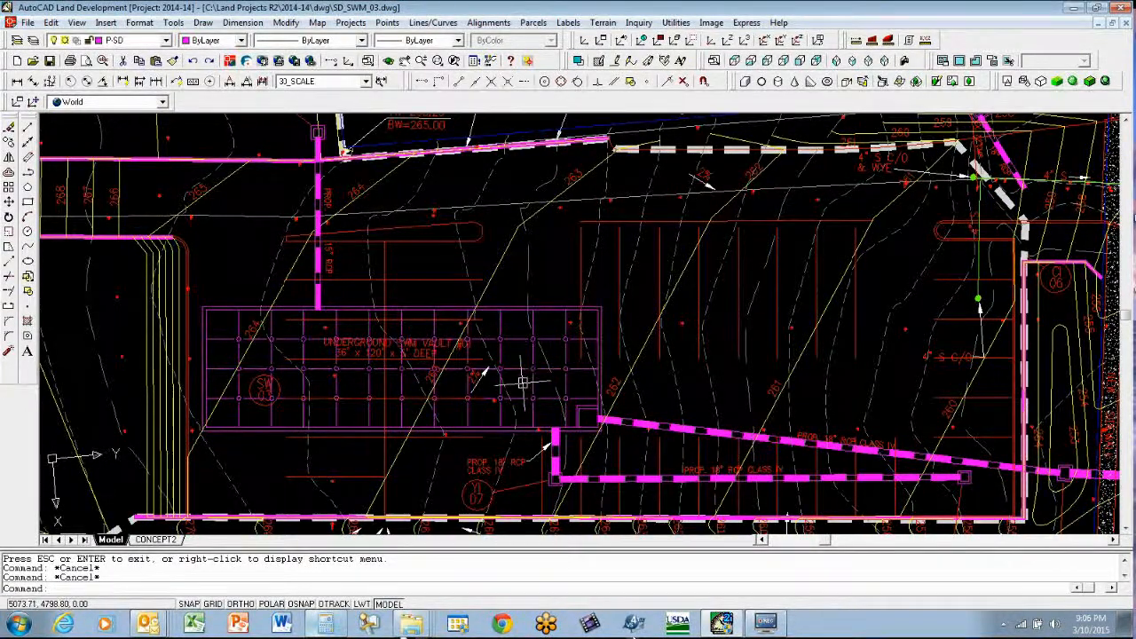
Step: Examine the whole site plan, following the proposed storm drain from the underground vault to its far end along the road
scroll(535, 320, "down", 3)
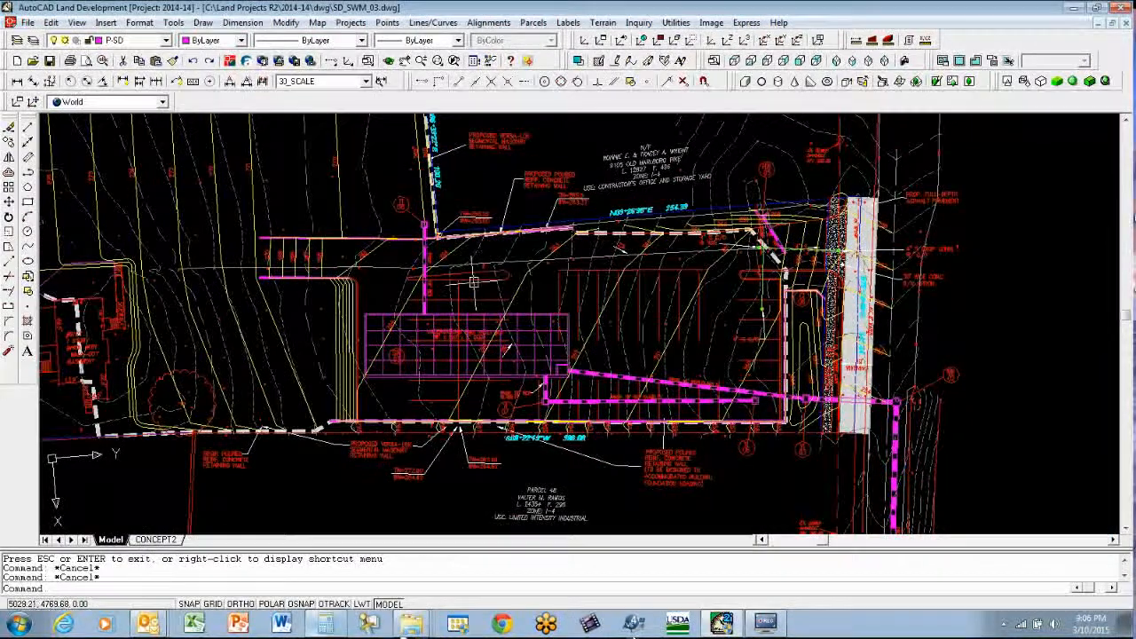
type("p")
key("Return")
mouse_move(471, 291)
left_mouse_down()
mouse_move(527, 314)
mouse_move(754, 344)
left_mouse_up()
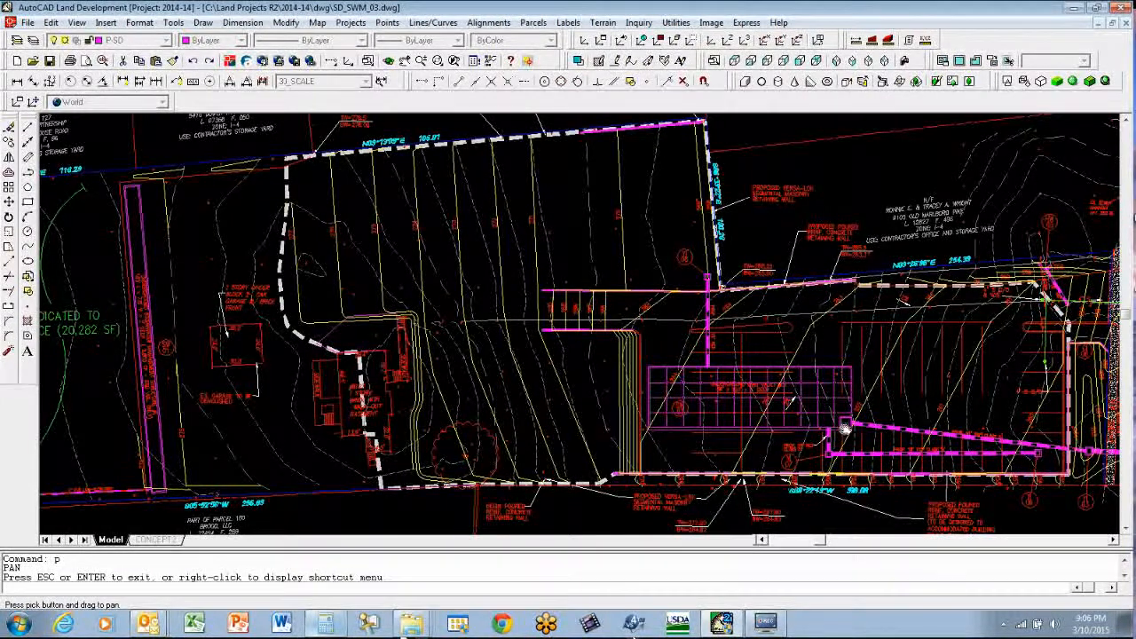
mouse_move(844, 414)
left_mouse_down()
mouse_move(547, 308)
mouse_move(538, 281)
left_mouse_up()
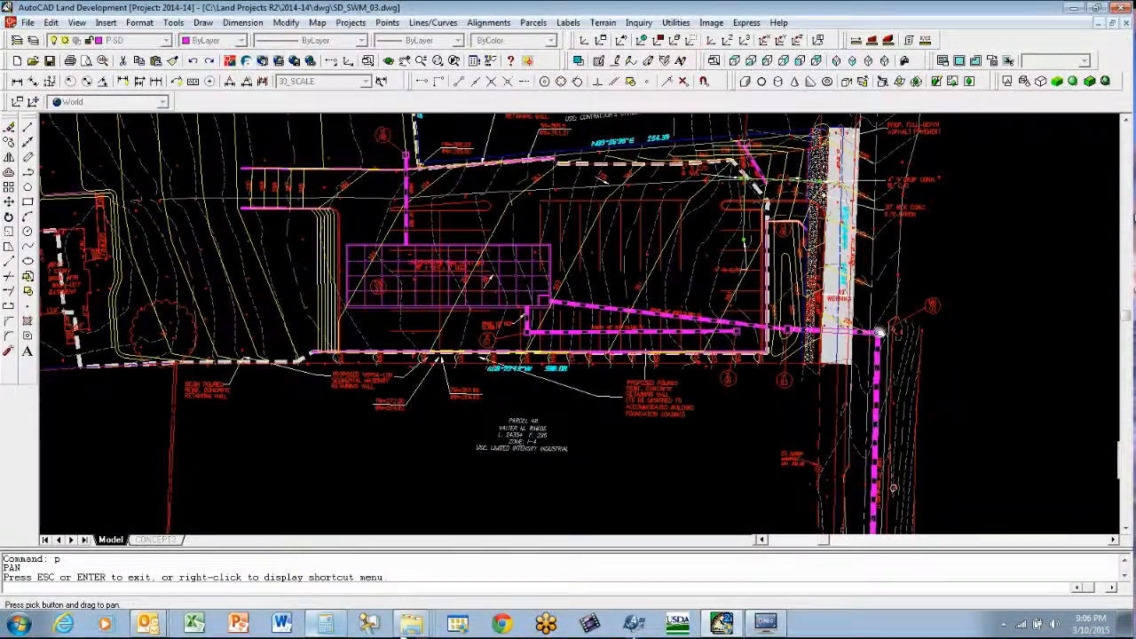
mouse_move(847, 492)
left_mouse_down()
mouse_move(852, 320)
mouse_move(809, 107)
left_mouse_up()
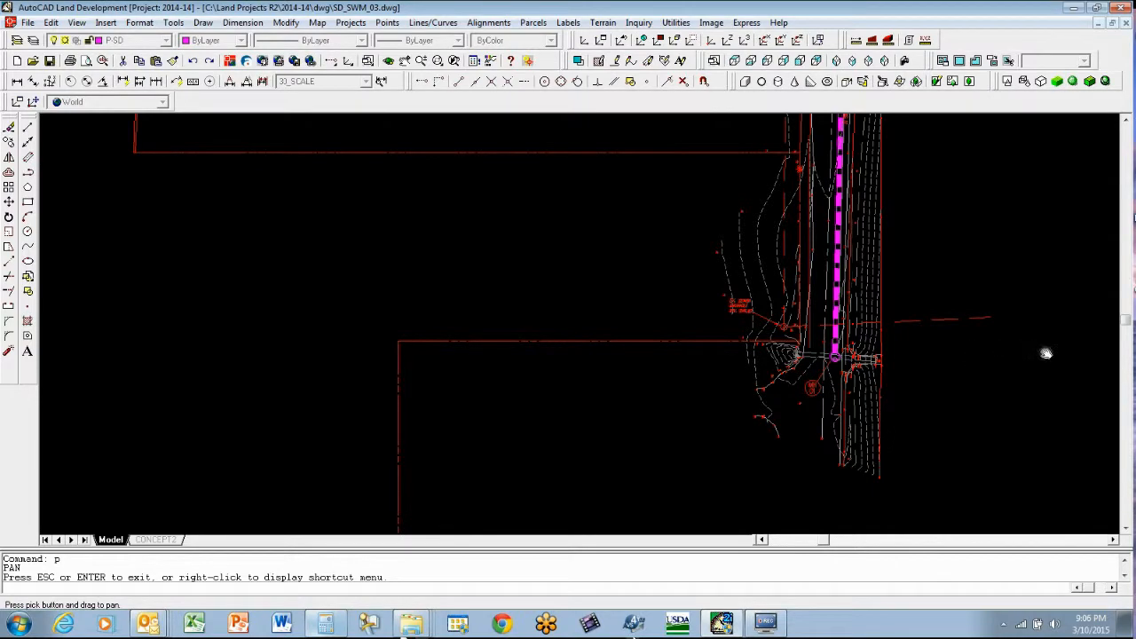
mouse_move(1035, 364)
left_mouse_down()
mouse_move(616, 426)
mouse_move(698, 355)
mouse_move(588, 292)
mouse_move(577, 264)
mouse_move(542, 393)
left_mouse_up()
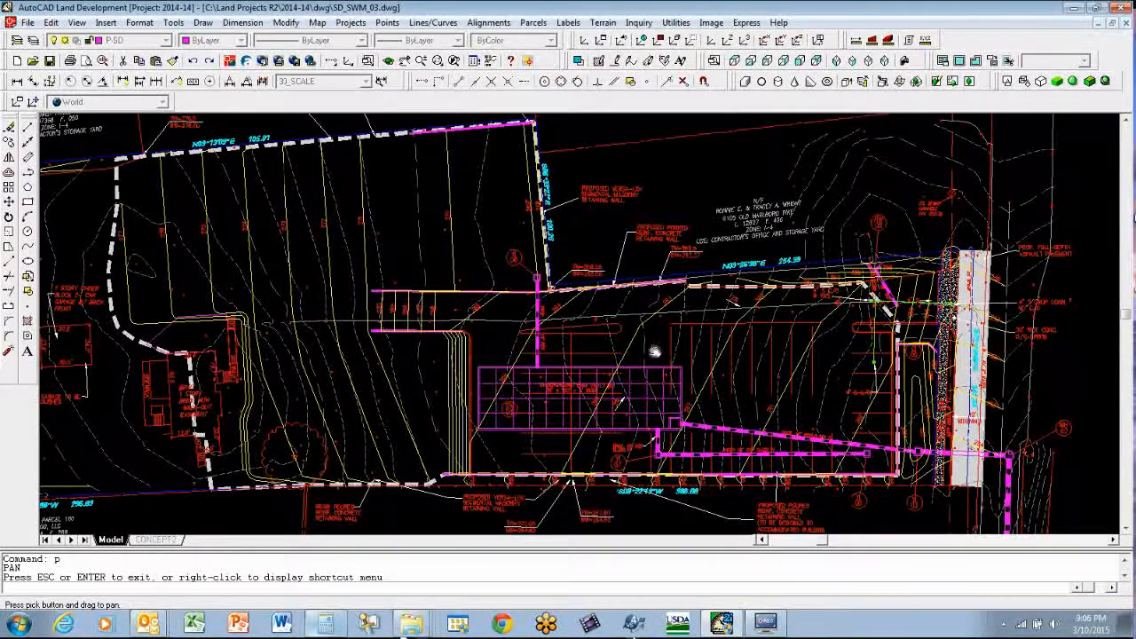
mouse_move(656, 392)
left_mouse_down()
mouse_move(680, 322)
mouse_move(654, 350)
mouse_move(664, 351)
left_mouse_up()
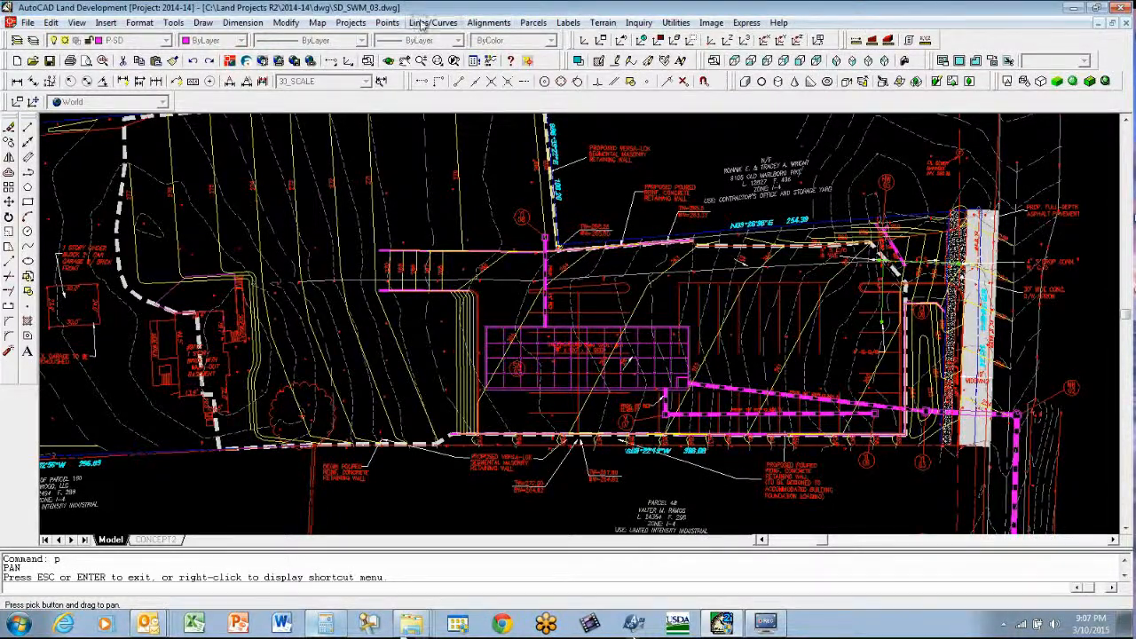
Step: Load the menu palette that provides the Grading, Profiles, Cross Sections, Hydrology and Pipes commands
left_click(350, 23)
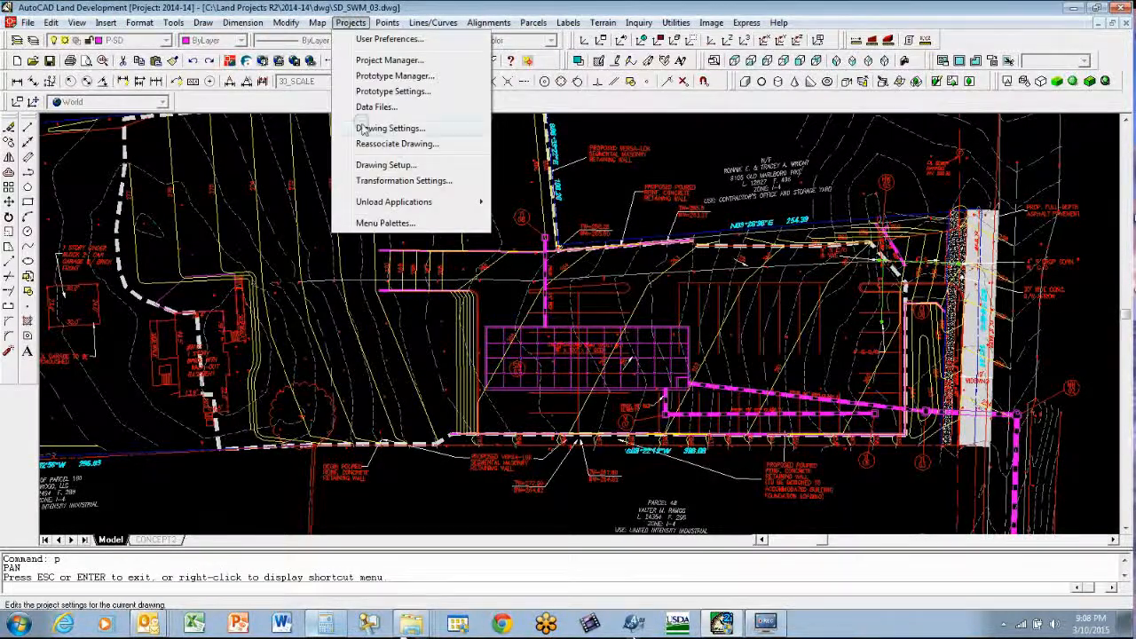
left_click(378, 223)
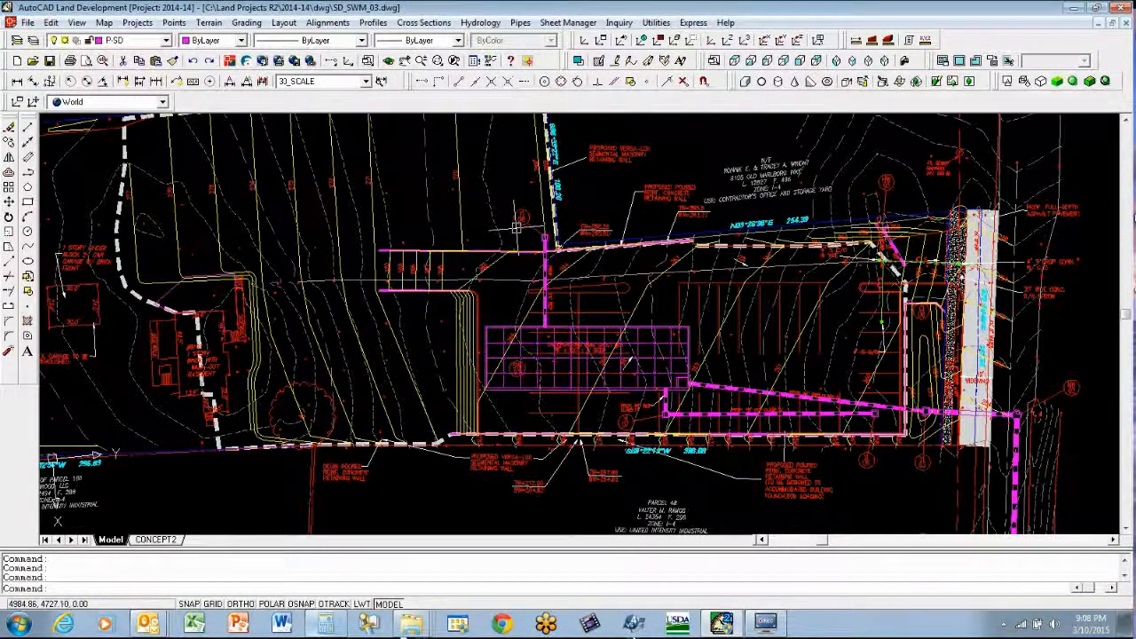
key("Return")
left_click_drag(500, 233, 470, 295)
key("Escape")
Step: Review the available alignment and profile commands, and cancel the pending zoom
type("z")
key("Return")
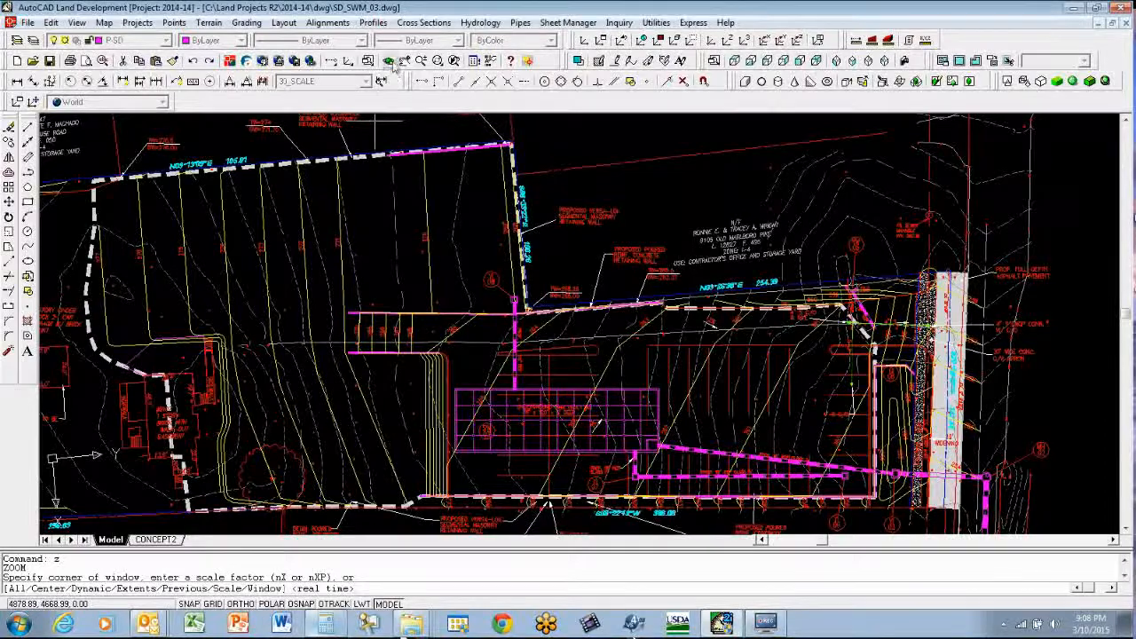
left_click(327, 23)
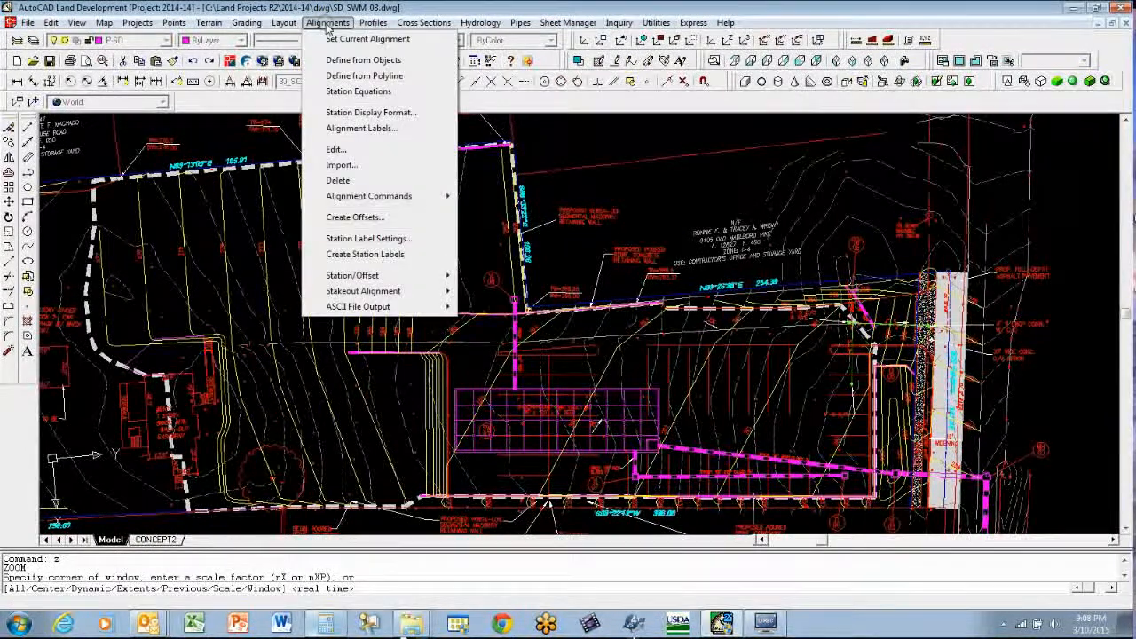
left_click(375, 23)
left_click(374, 23)
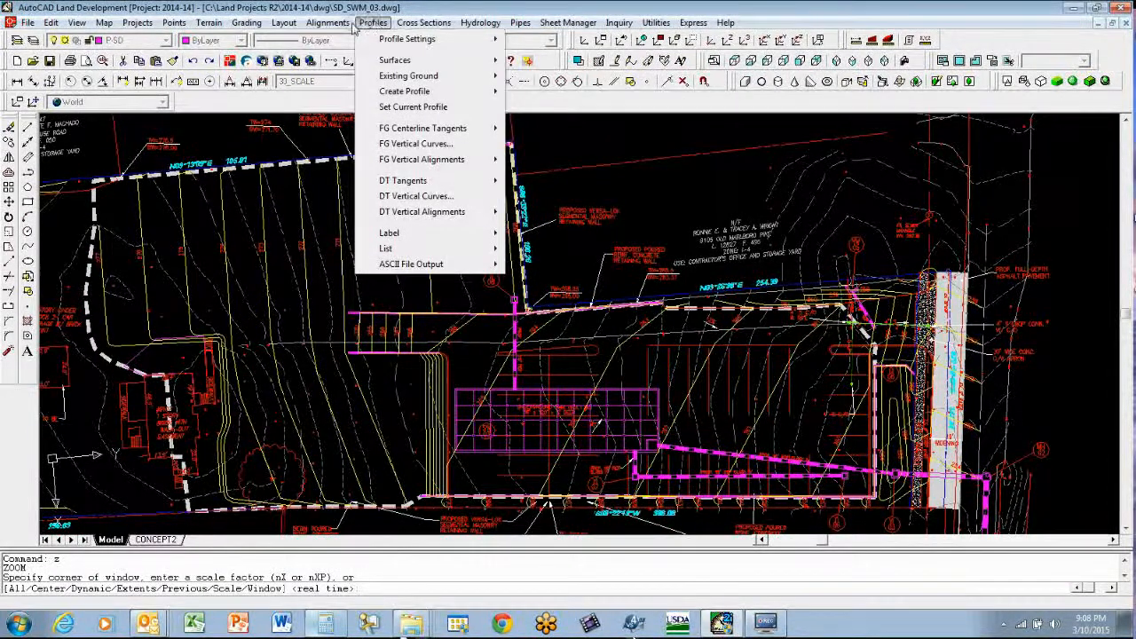
mouse_move(328, 23)
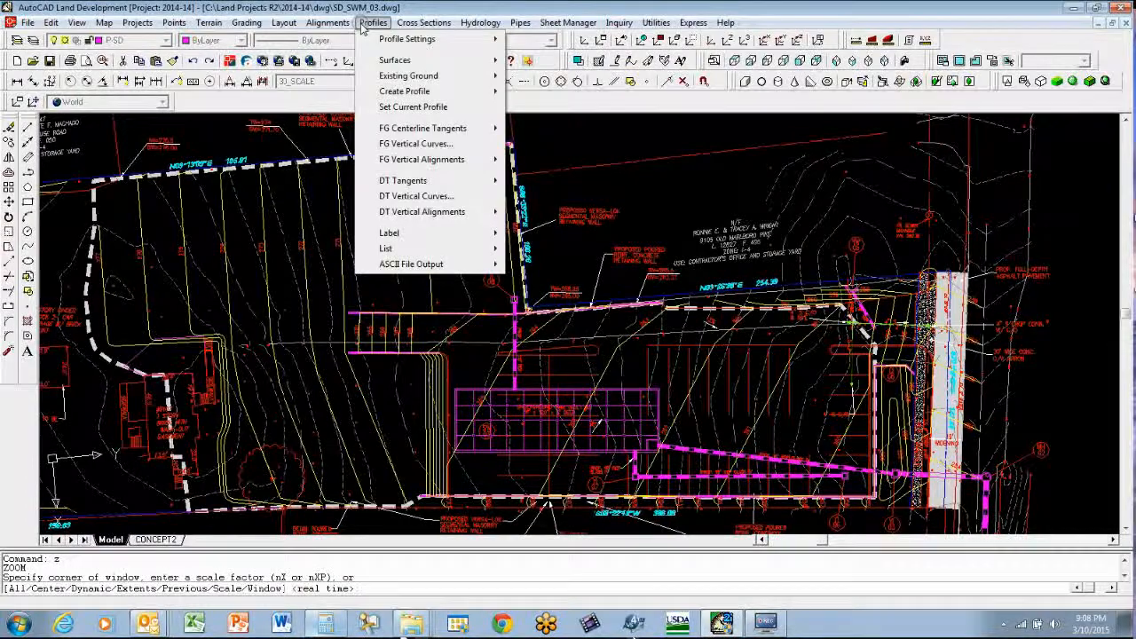
left_click(311, 208)
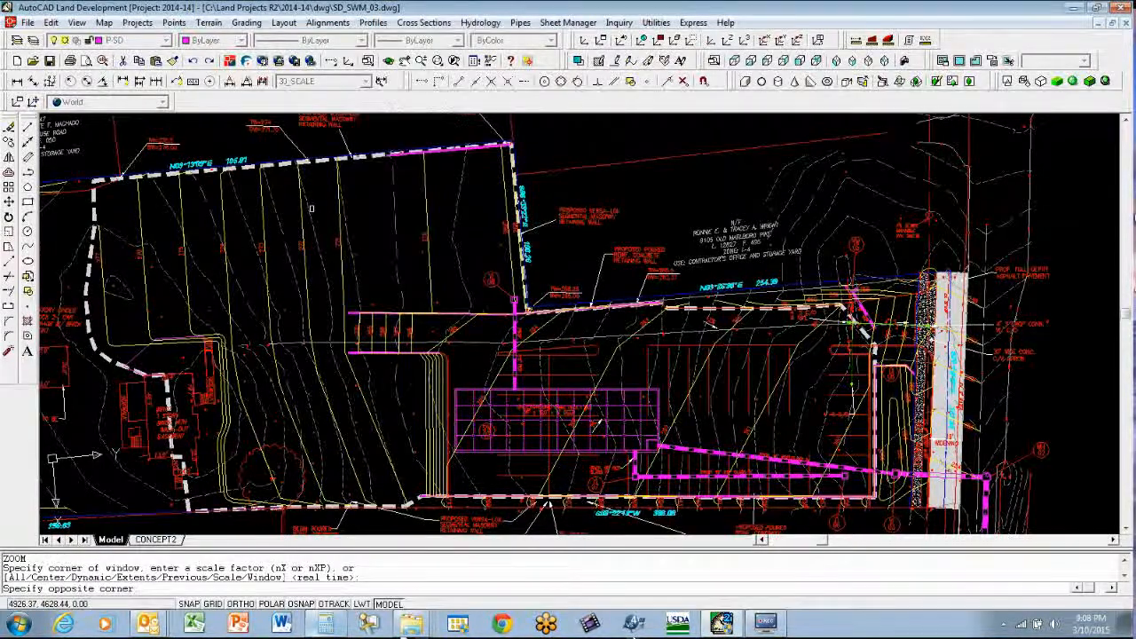
key("Escape")
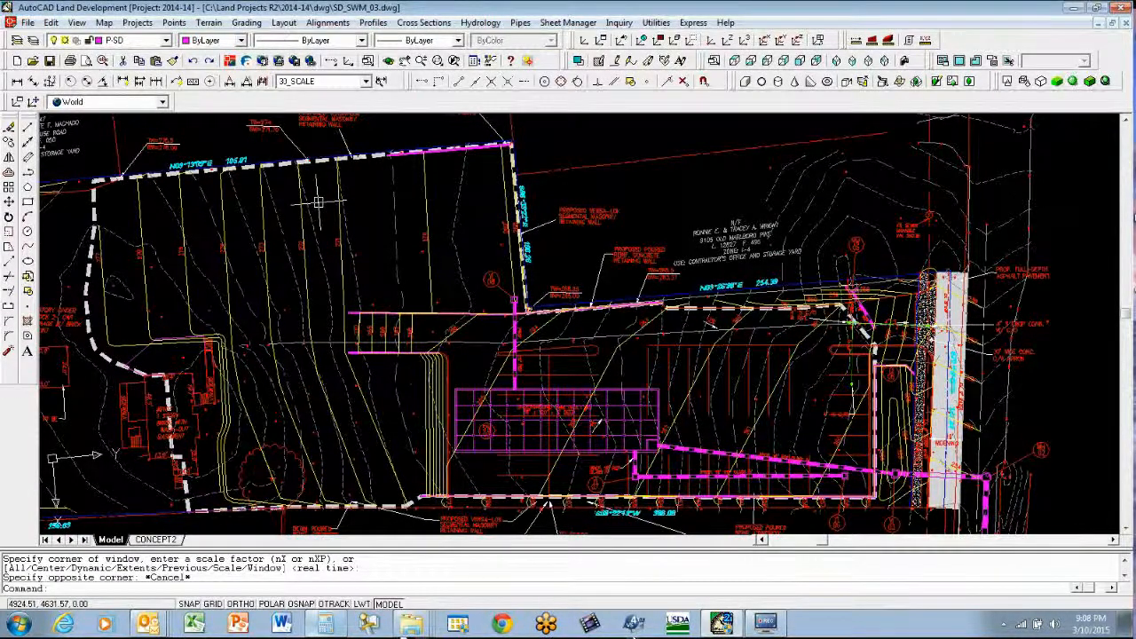
Step: Look through the drawing's layers with the Layer Set macro and close it without changing the current layer
type("las")
key("Return")
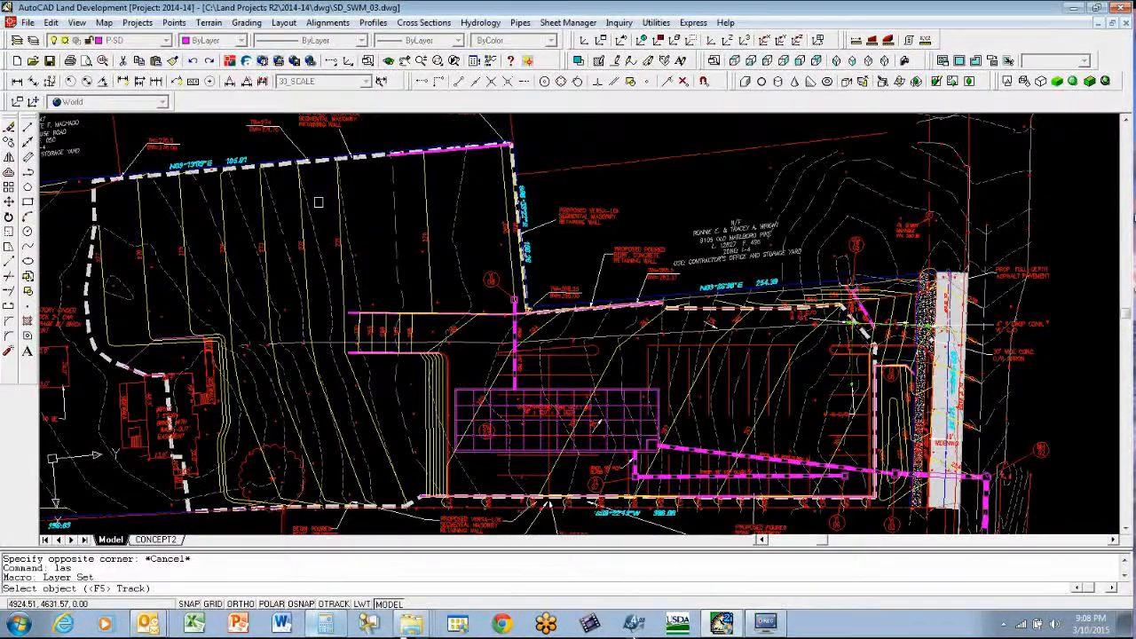
key("Return")
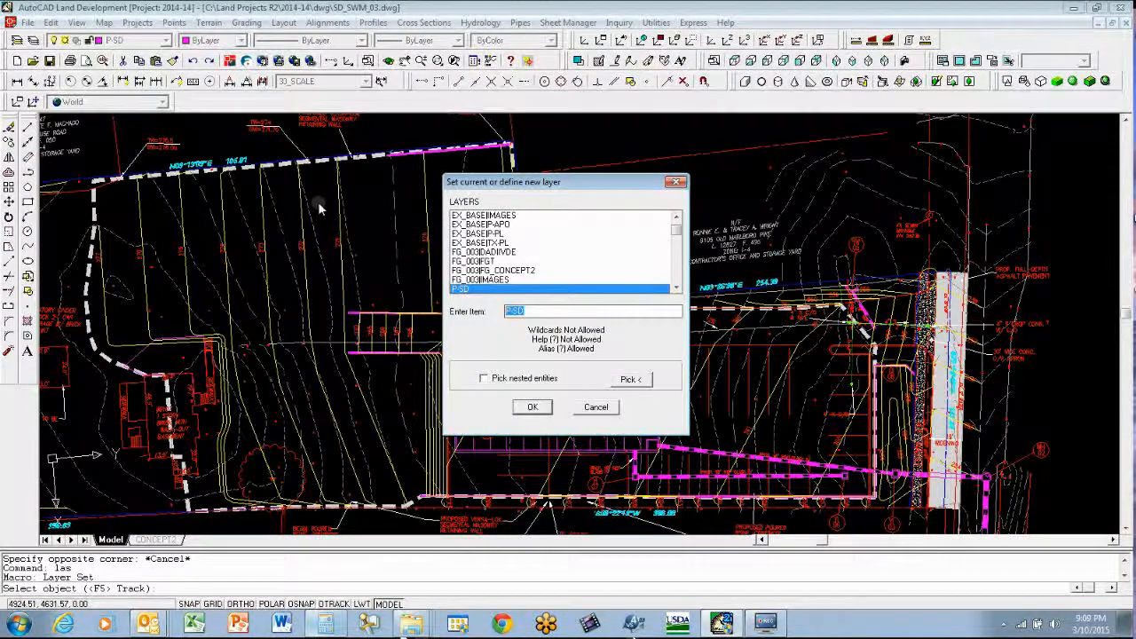
left_click_drag(676, 230, 671, 284)
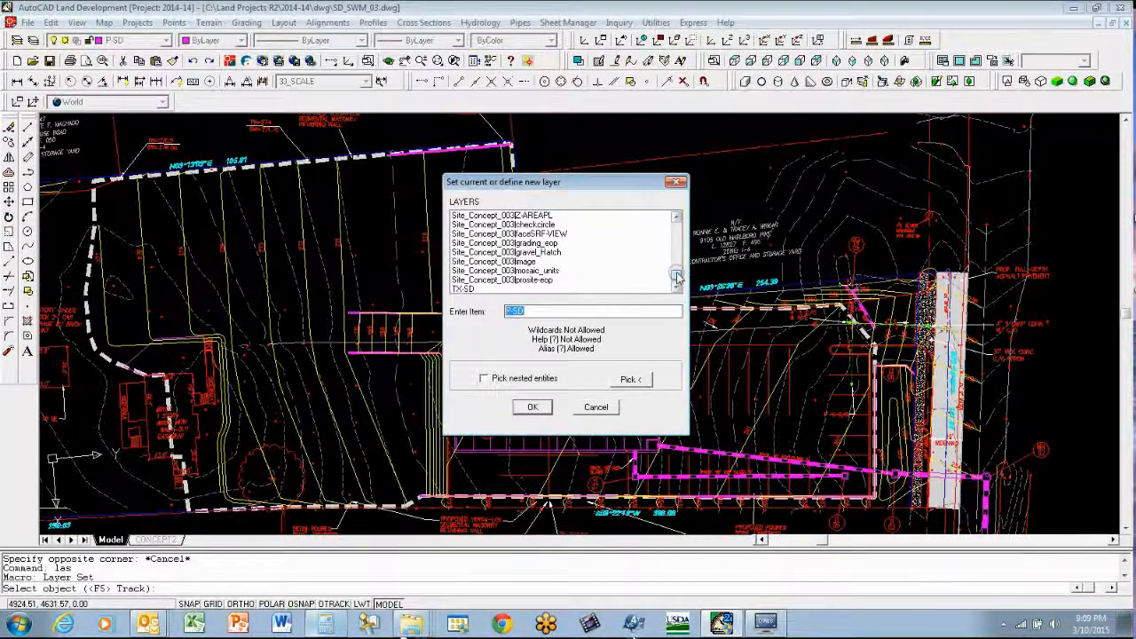
left_click_drag(675, 279, 701, 213)
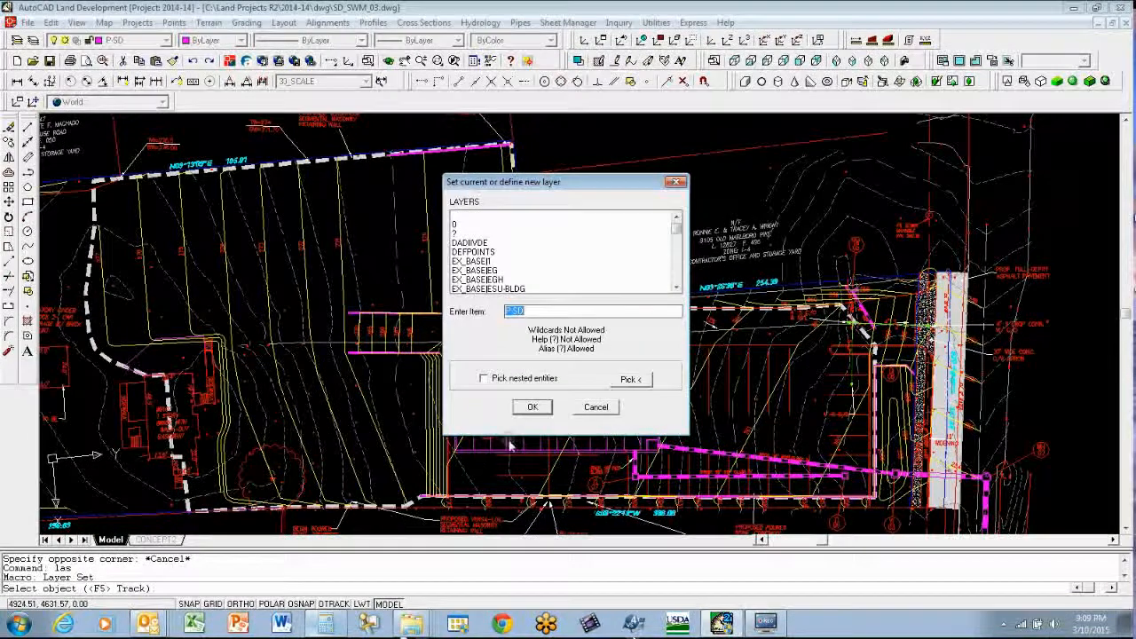
left_click(589, 407)
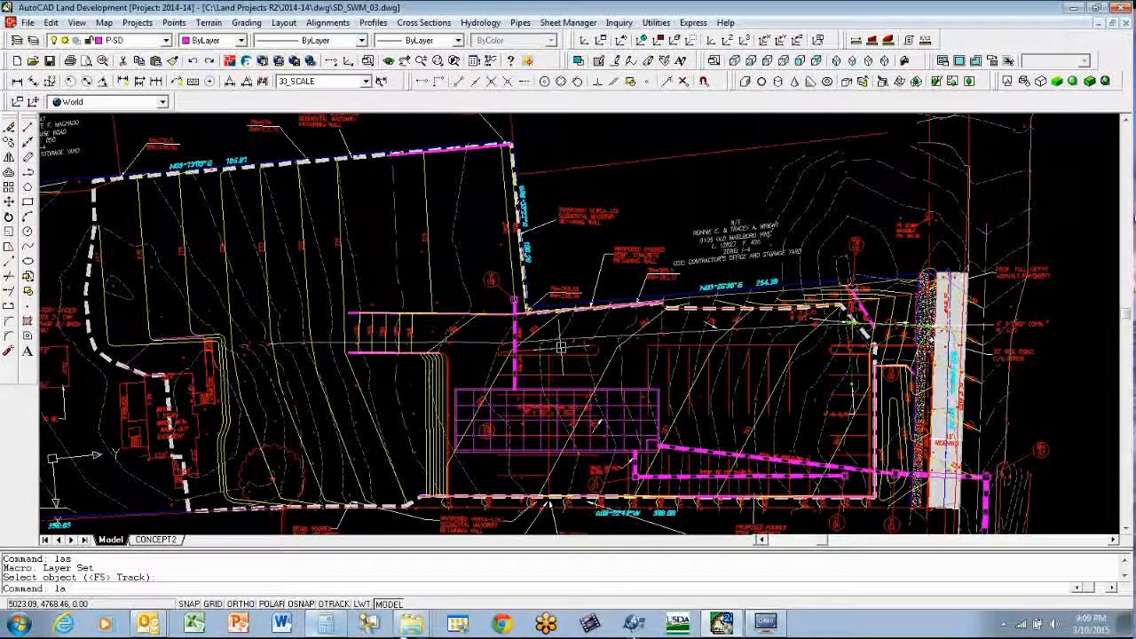
Step: Filter the layers by *align* and widen the name column to read the full alignment layer names
type("la")
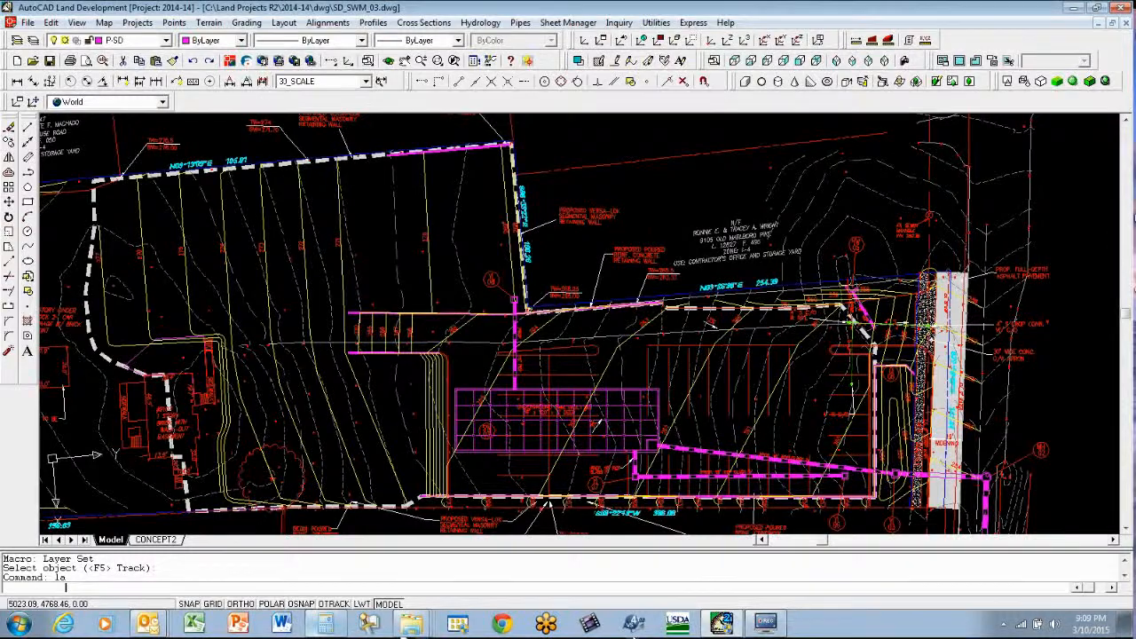
key("Return")
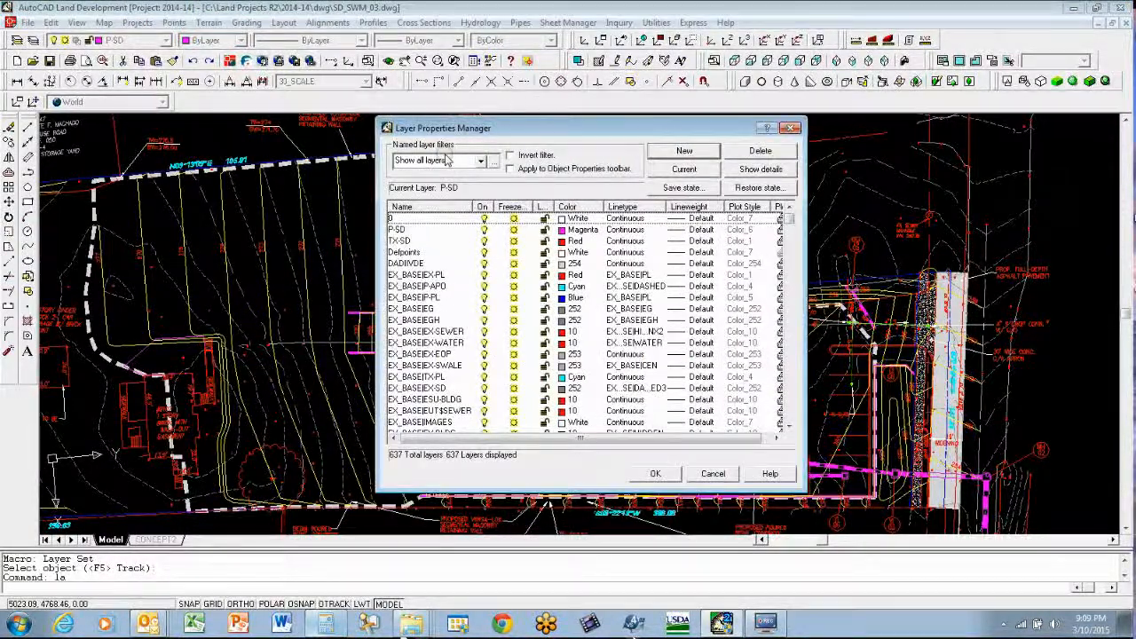
left_click(451, 160)
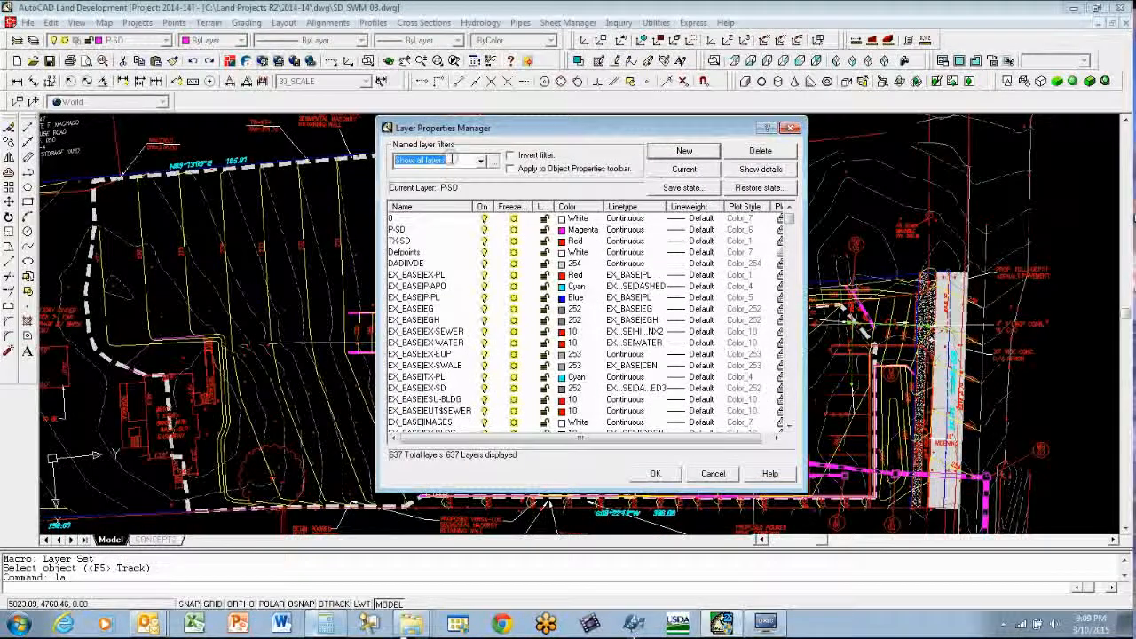
type("*")
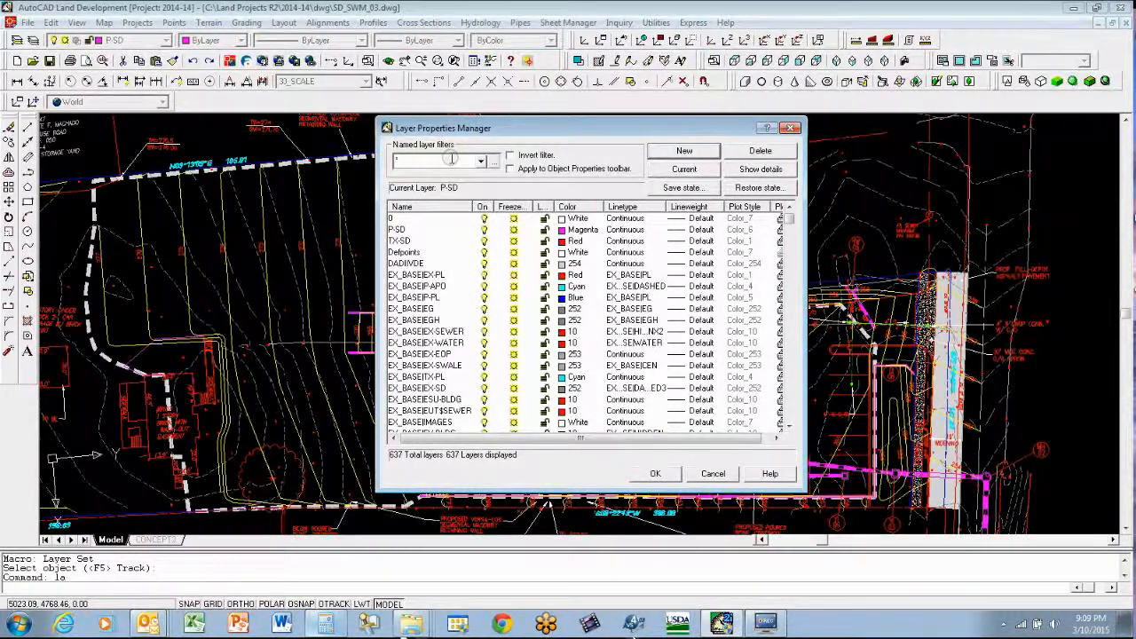
type("align*")
key("Return")
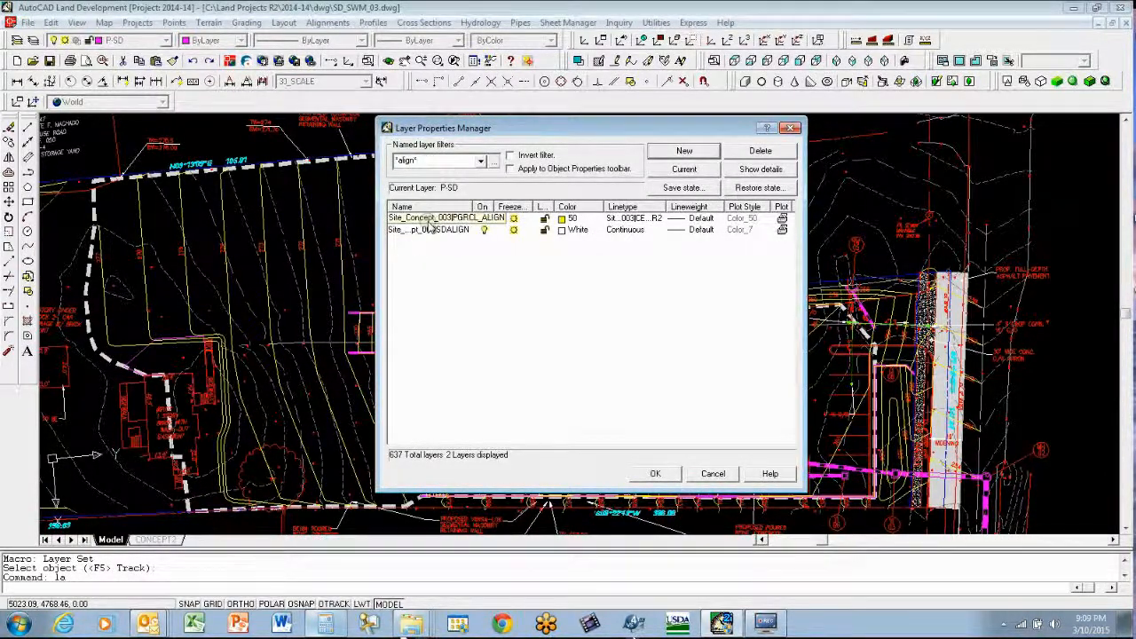
left_click_drag(473, 206, 542, 206)
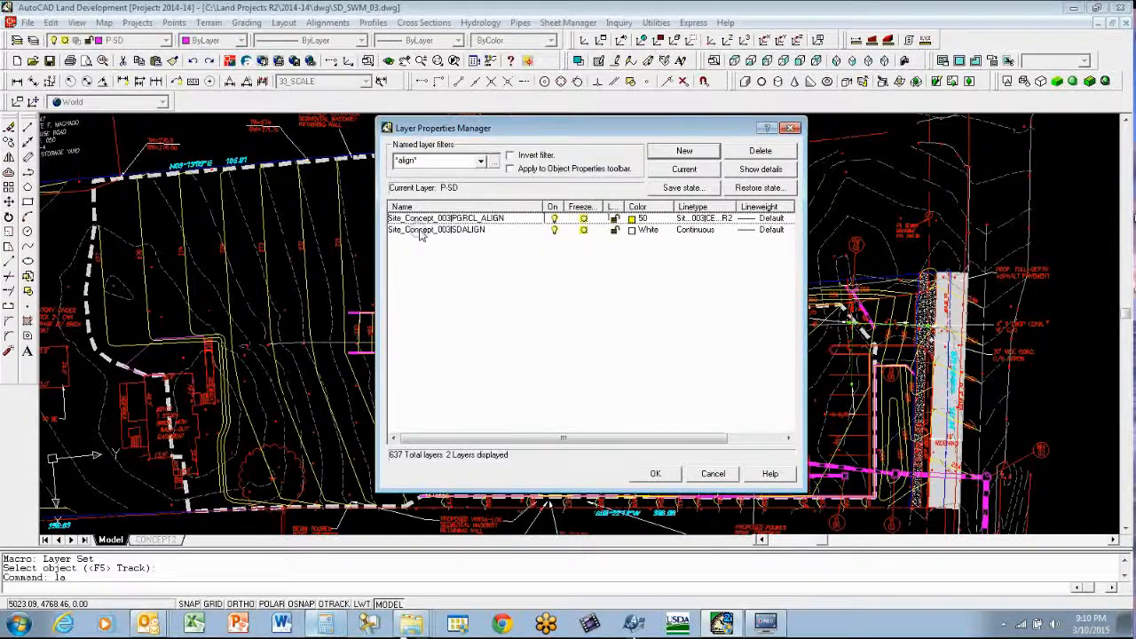
left_click(789, 129)
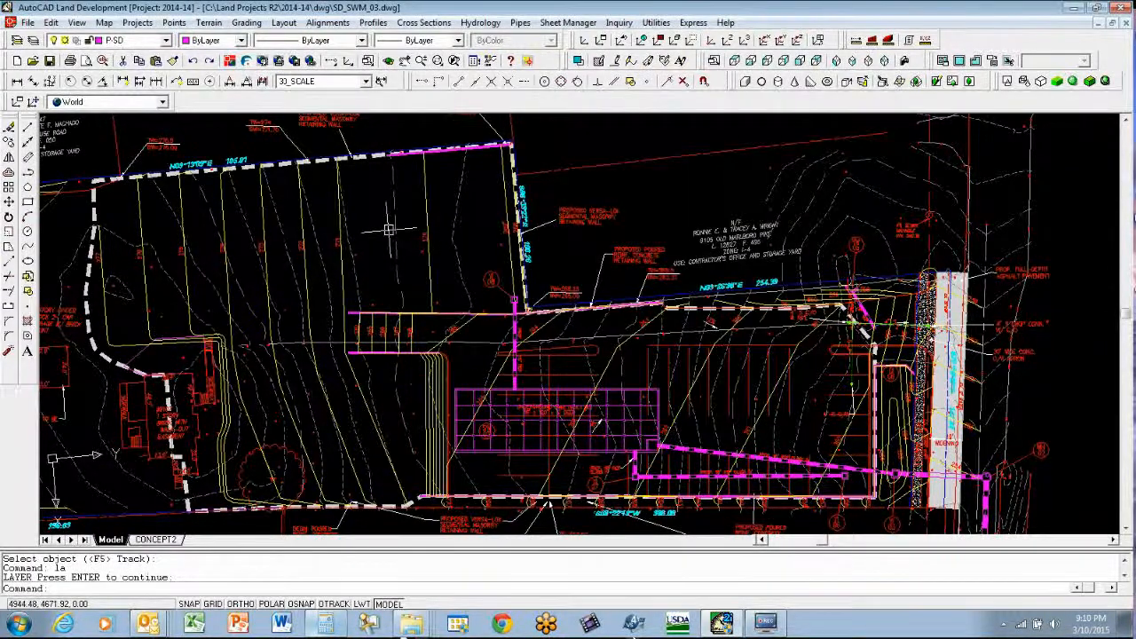
Step: Create a new layer named SDalign
left_click(33, 41)
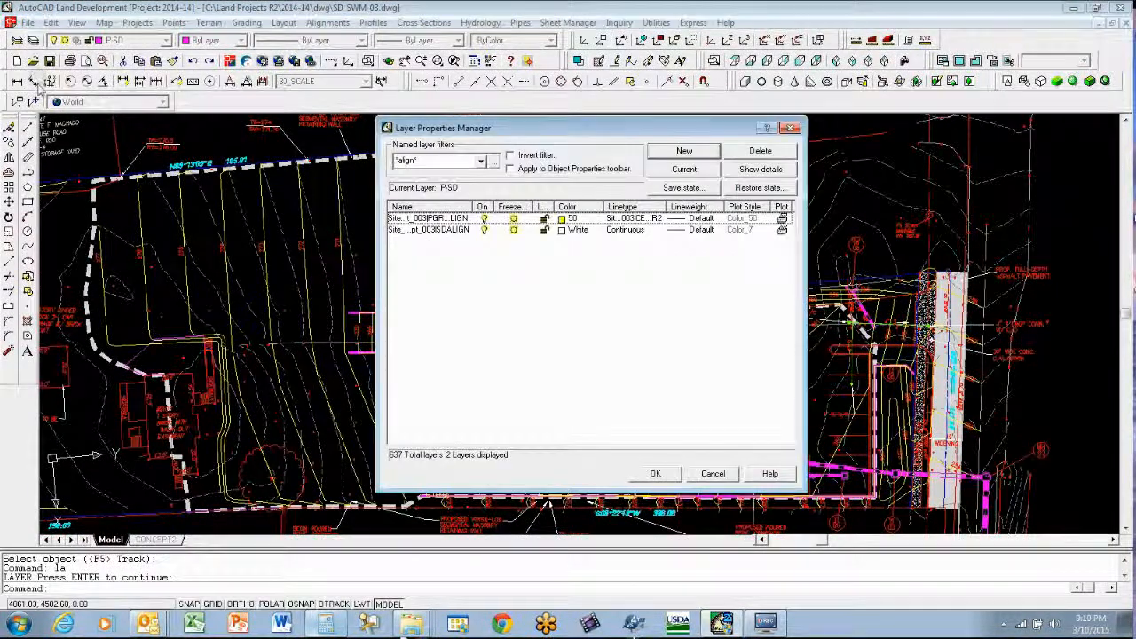
left_click(658, 151)
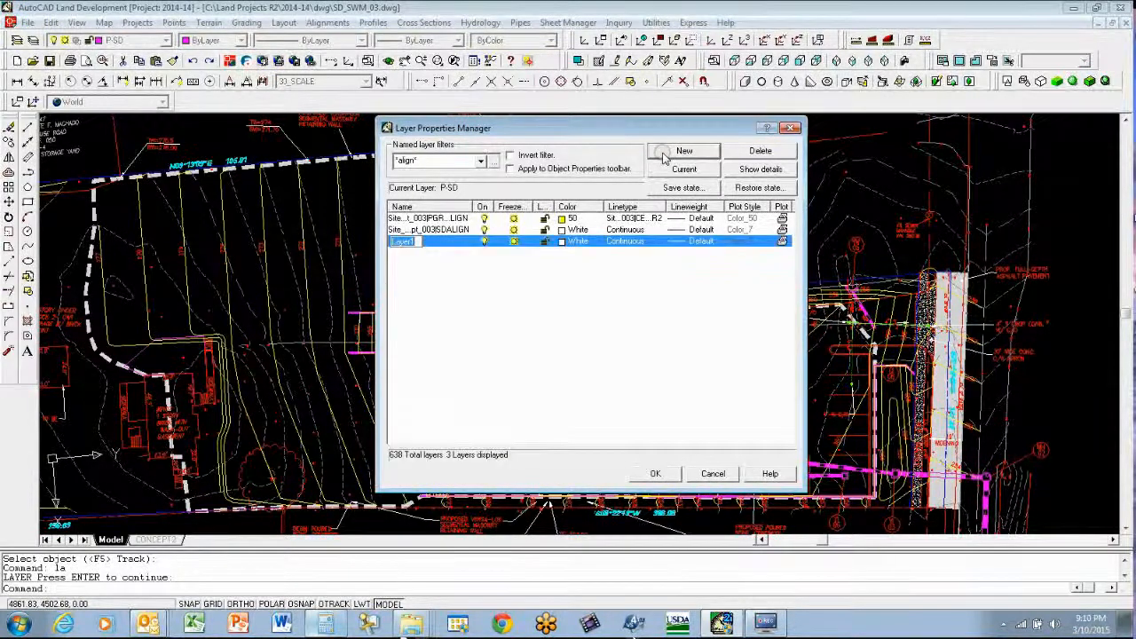
type("SDalign")
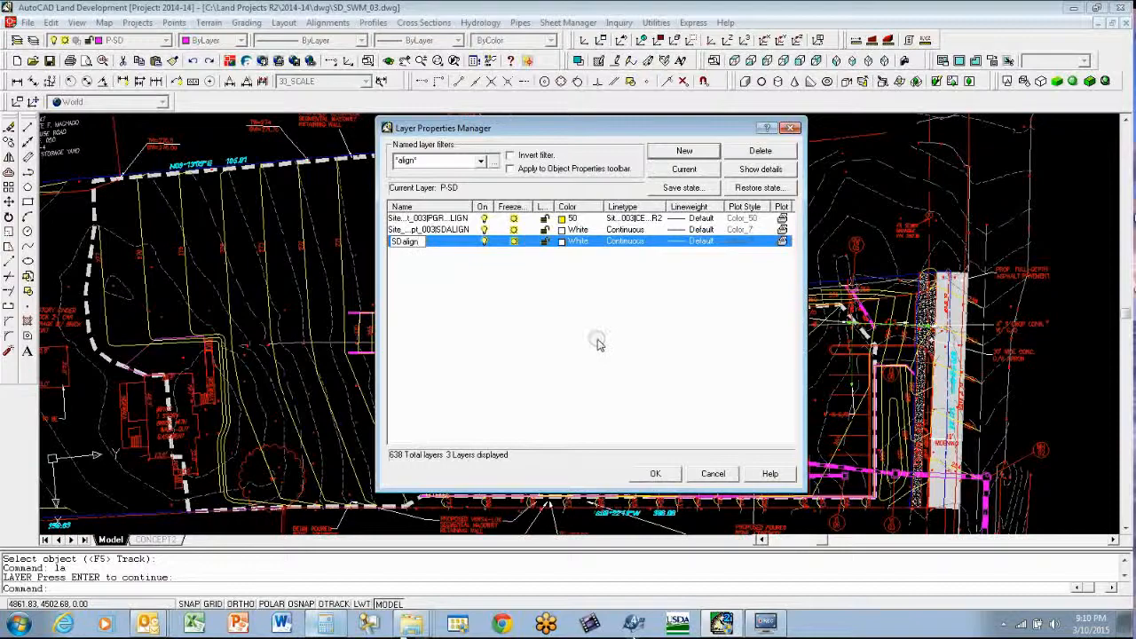
left_click(653, 474)
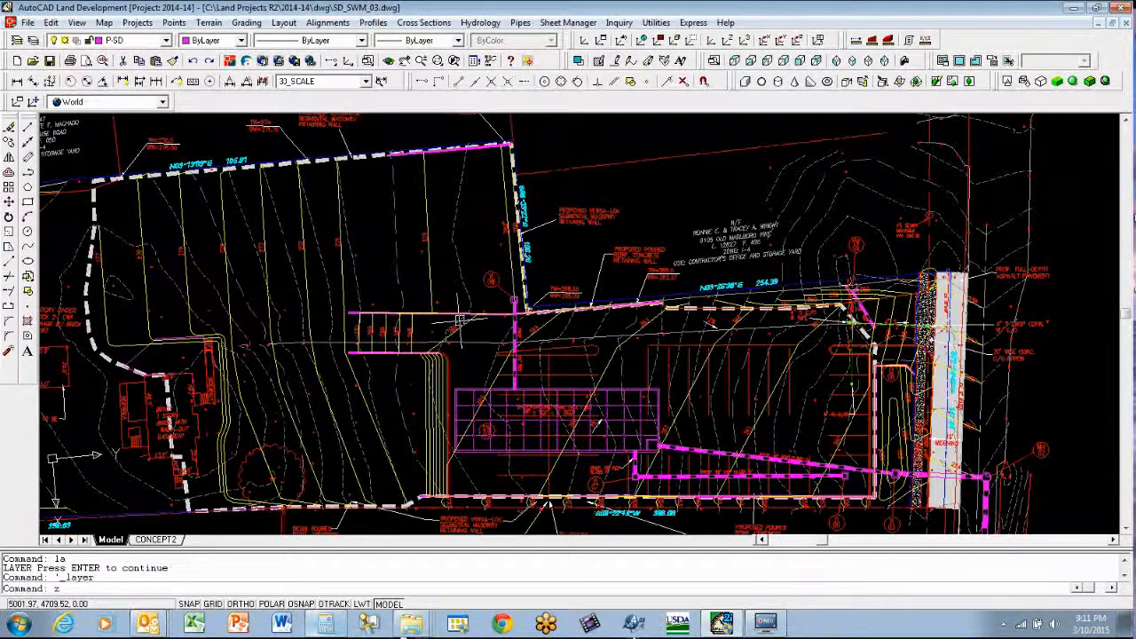
Step: Examine inlet YI 08 and the storm drain pipe running from it to the underground SWM vault
key("Return")
left_click(436, 244)
left_click(689, 468)
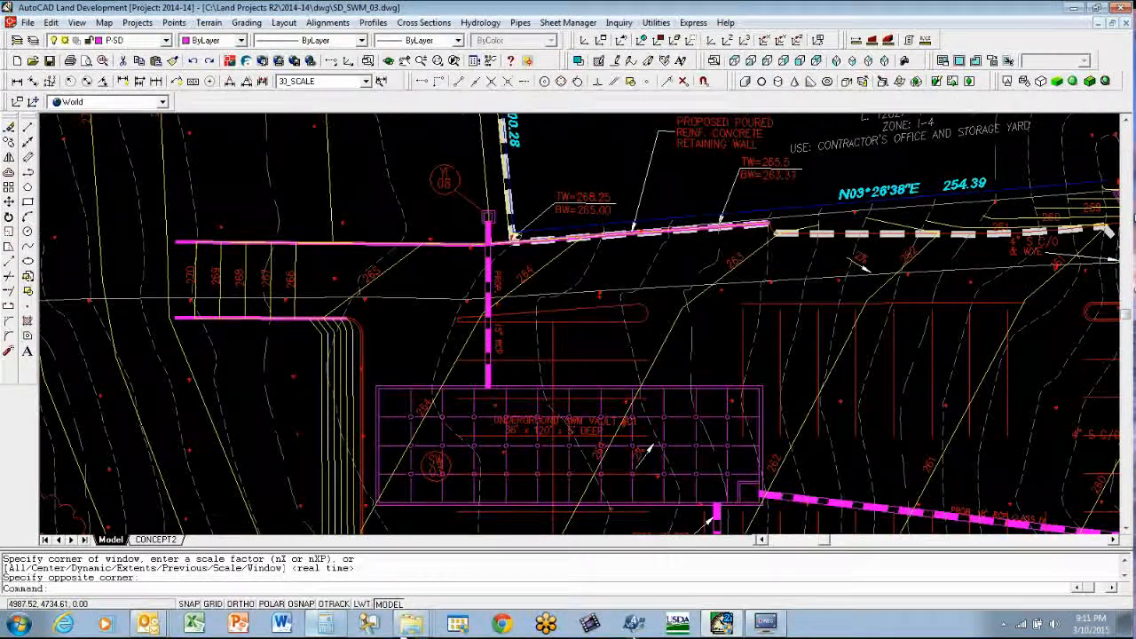
scroll(466, 209, "up", 3)
type("p")
key("Return")
left_click_drag(520, 216, 570, 383)
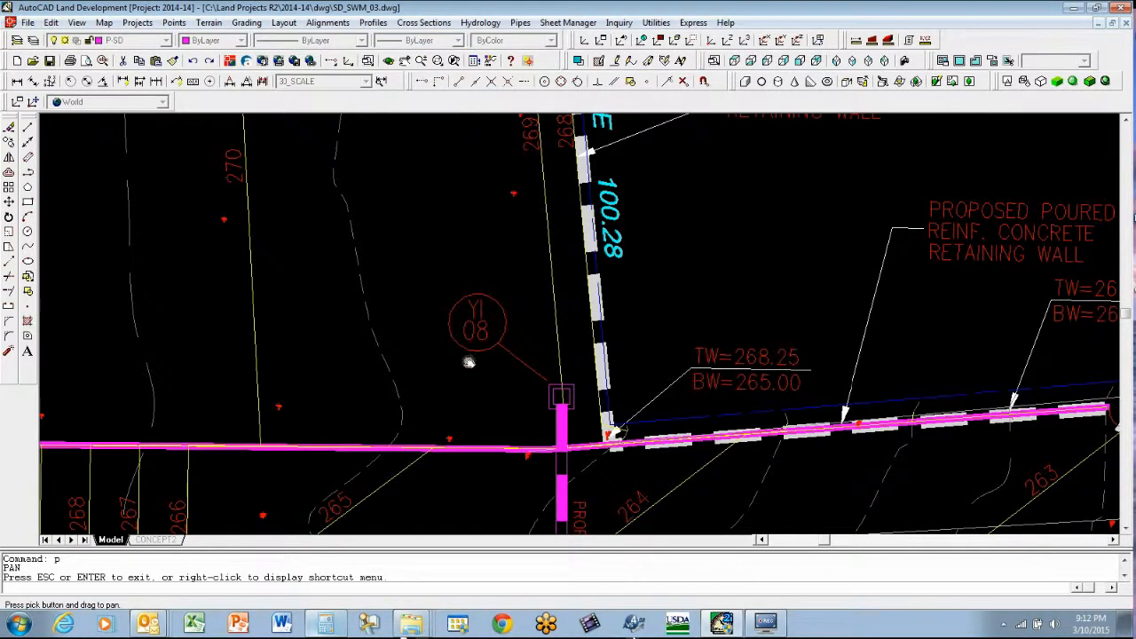
scroll(494, 340, "down", 2)
mouse_move(508, 358)
left_mouse_down()
mouse_move(434, 209)
mouse_move(422, 157)
left_mouse_up()
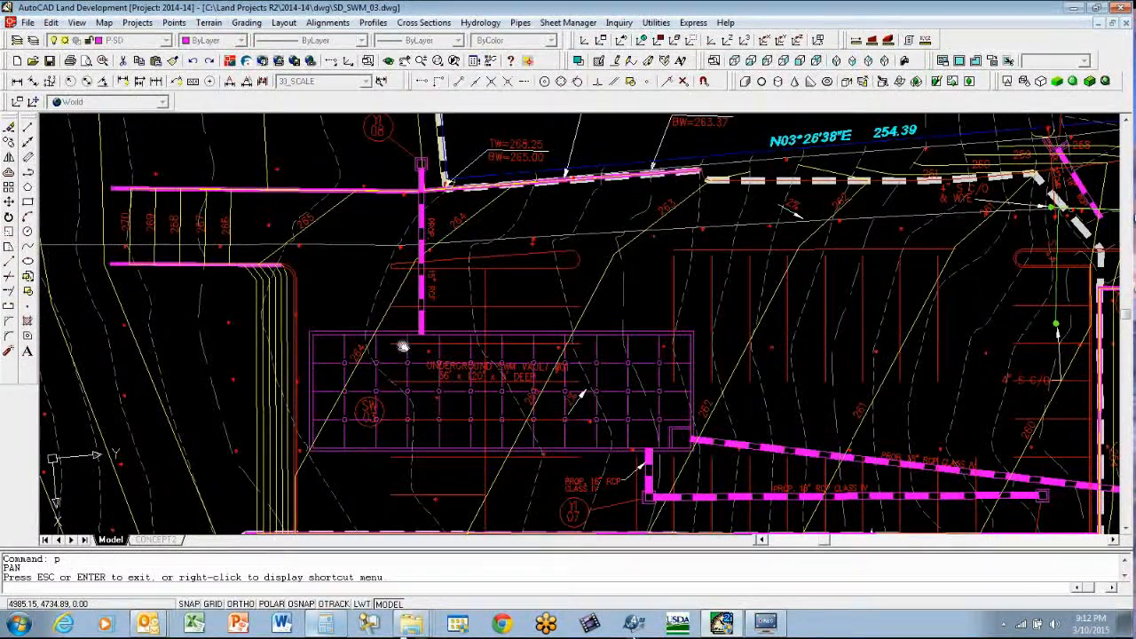
key("Escape")
key("Escape")
Step: Change the underground vault's label text to read UNDERGROUND SWM VAULT #02
type("z")
key("Return")
left_click(418, 453)
left_click(540, 316)
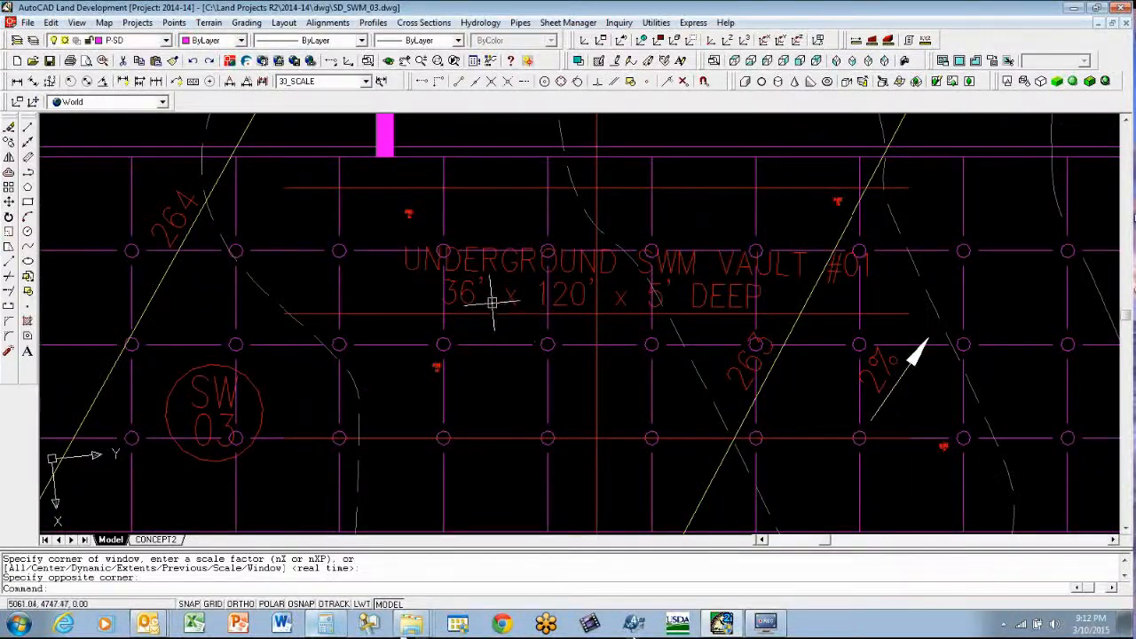
type("ed")
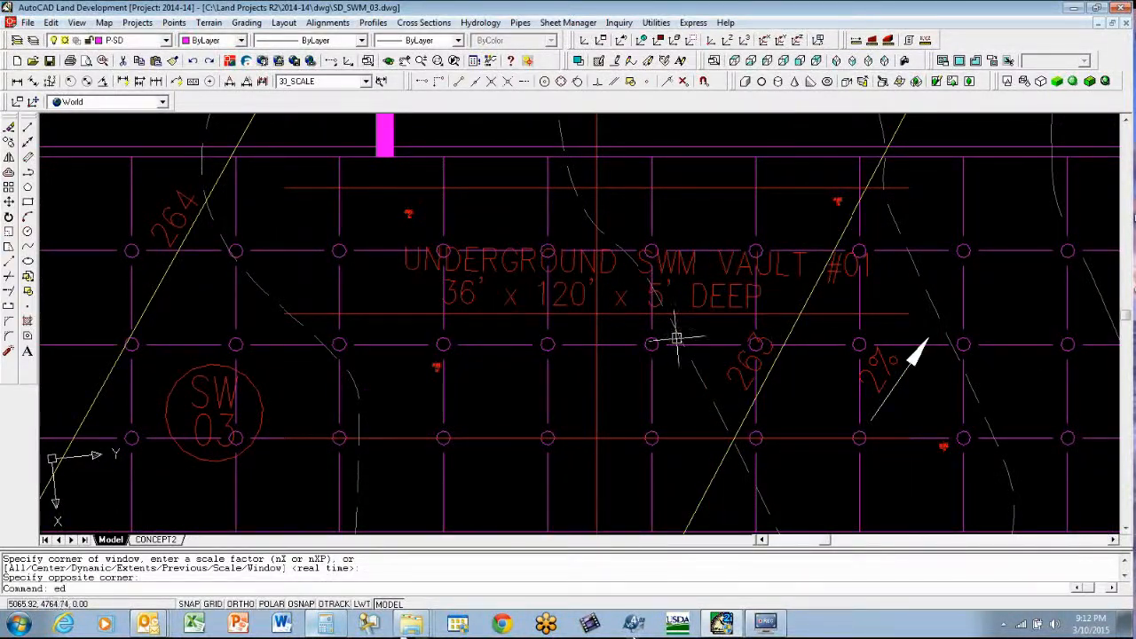
key("Return")
left_click(541, 262)
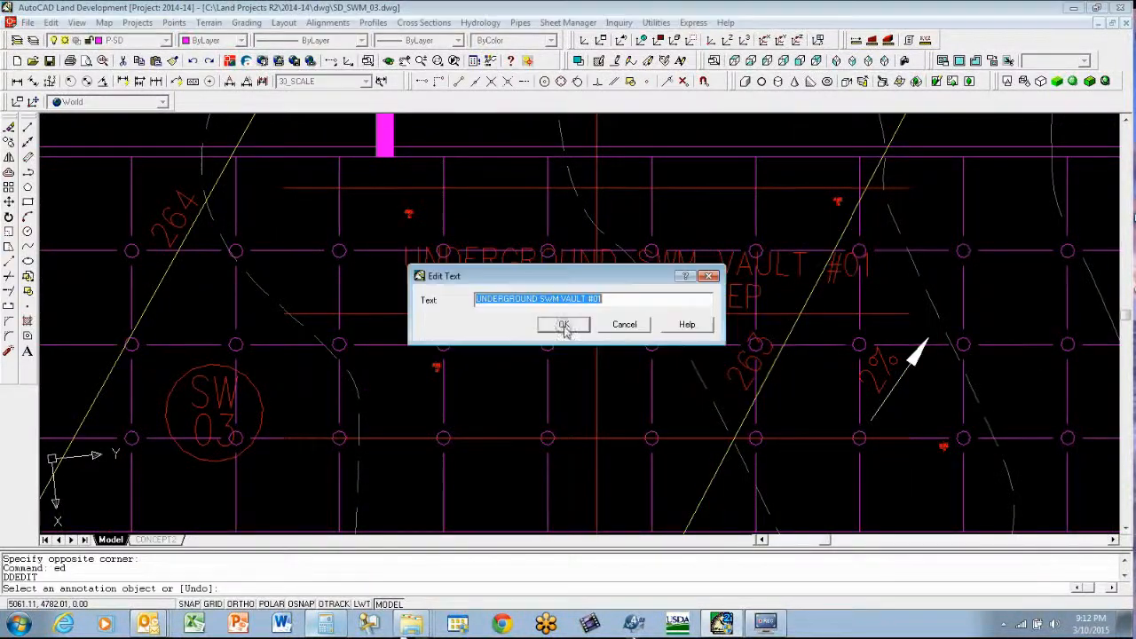
left_click(611, 302)
type("2")
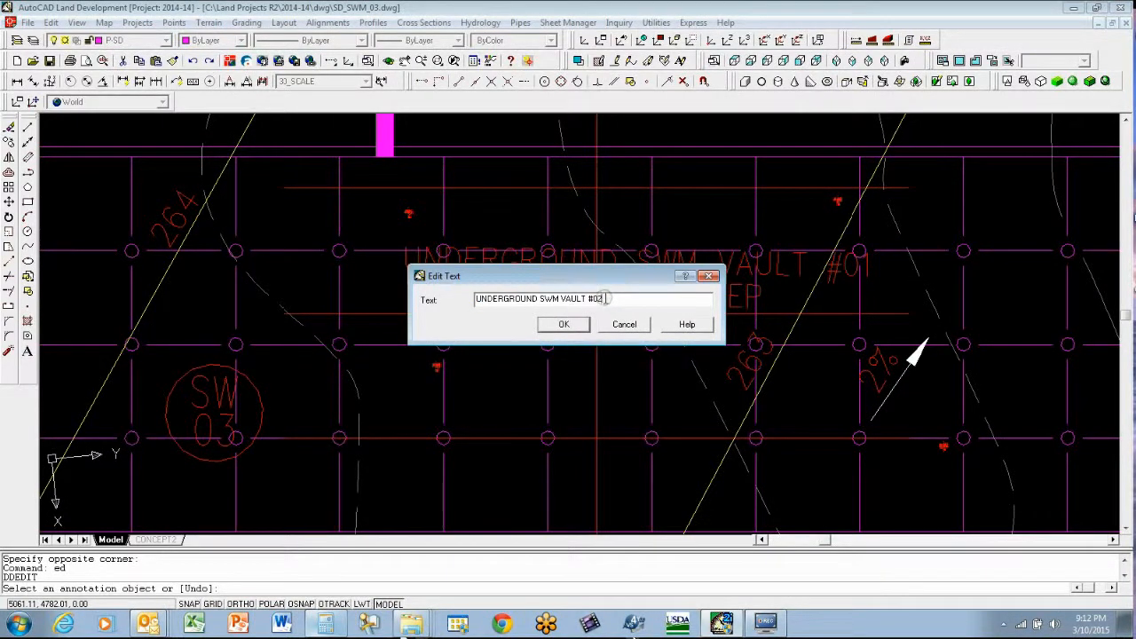
key("Return")
Step: Change the structure number in the vault's SW bubble to 02 and end text editing
left_click(210, 425)
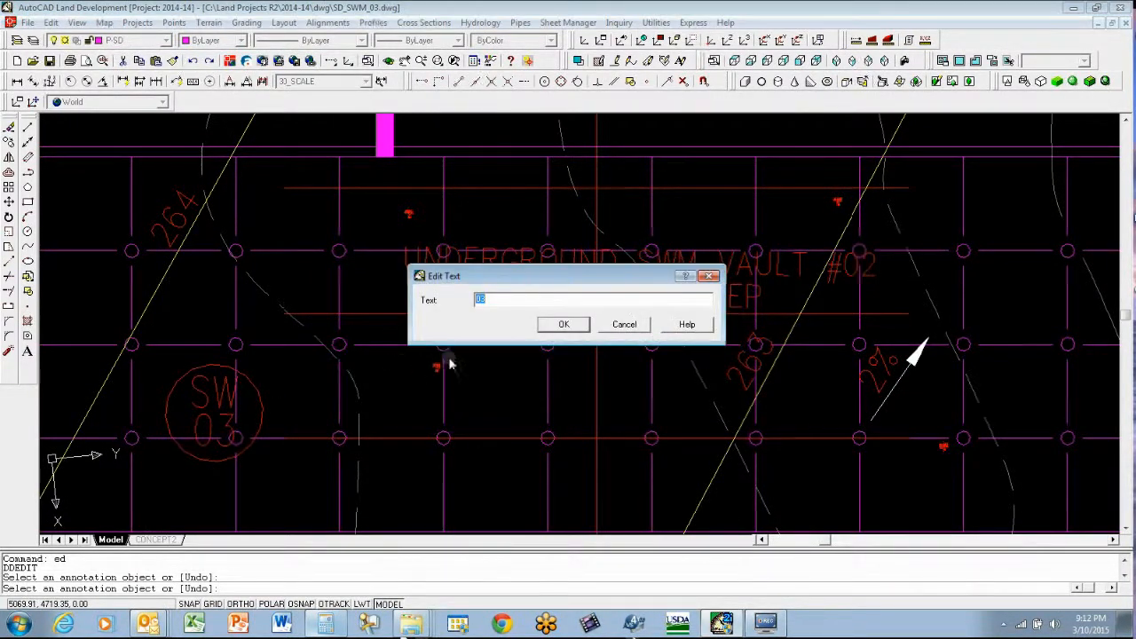
left_click(493, 299)
key("BackSpace")
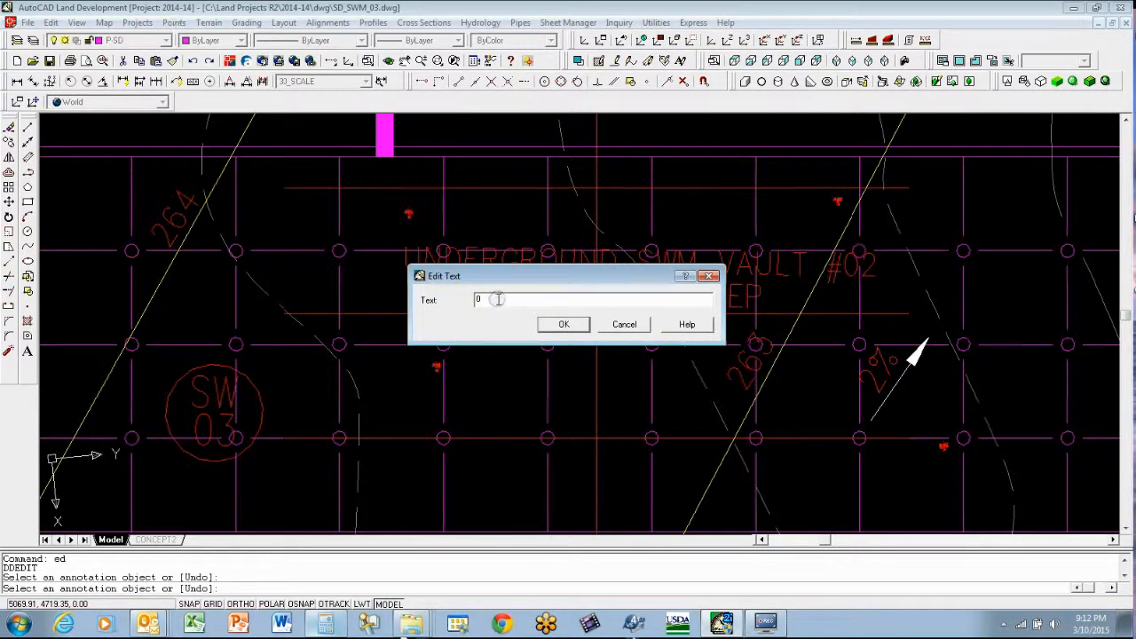
type("2")
key("Return")
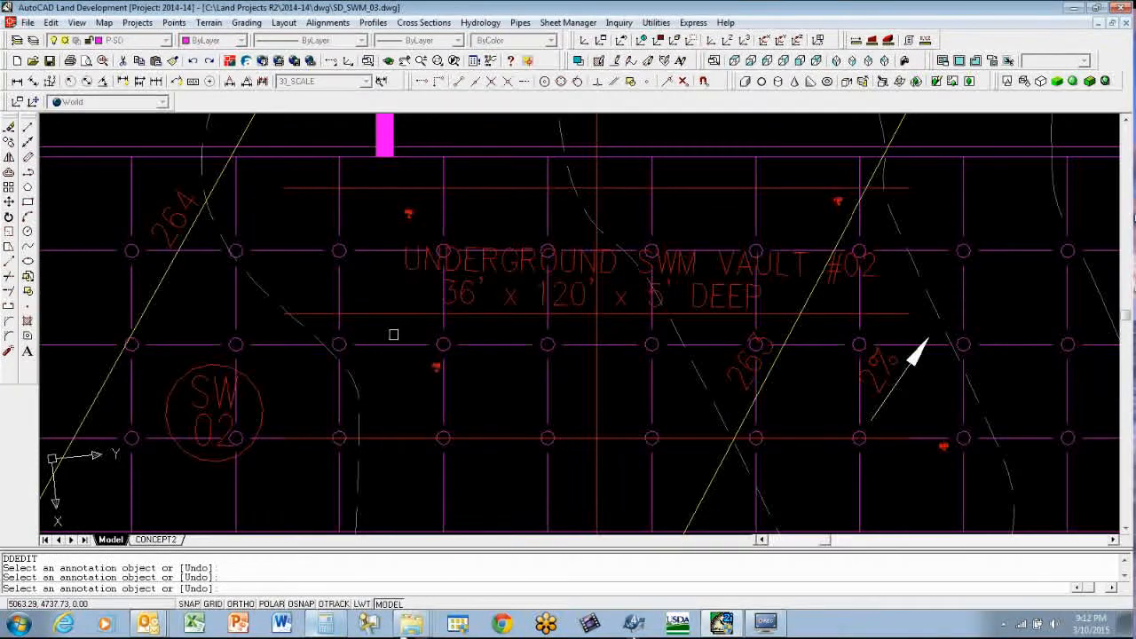
key("Escape")
key("Escape")
key("Escape")
key("Escape")
Step: Draw a polyline from inlet YI 08 along the 15" RCP and across the vault, ending just beyond its far side
scroll(379, 338, "down", 4)
type("z")
key("Return")
left_click(330, 191)
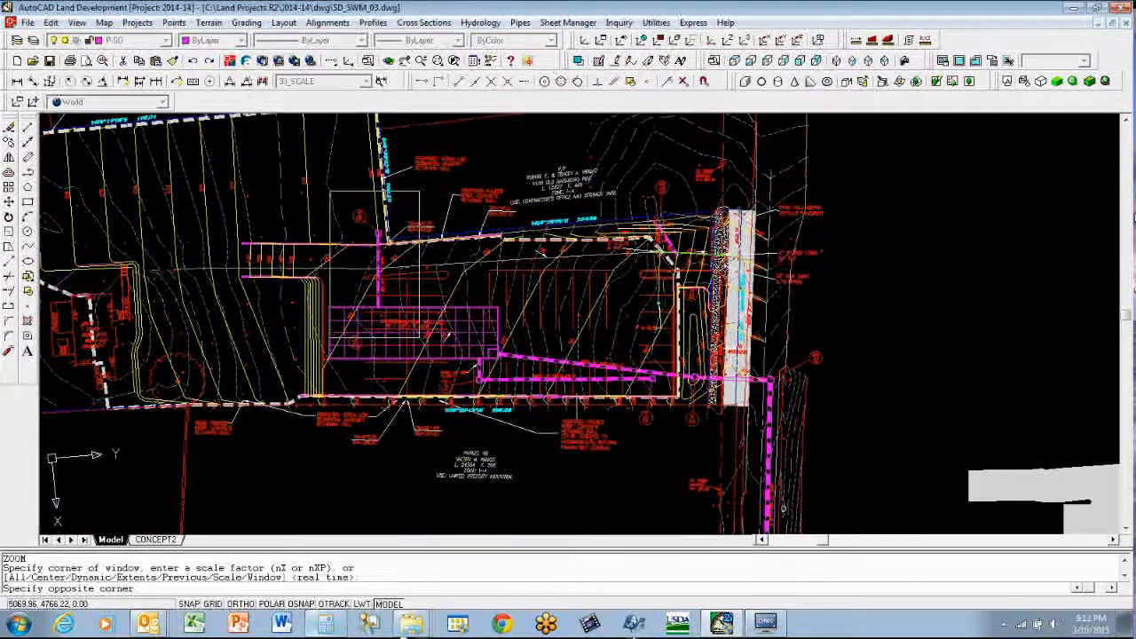
left_click(422, 338)
type("pl")
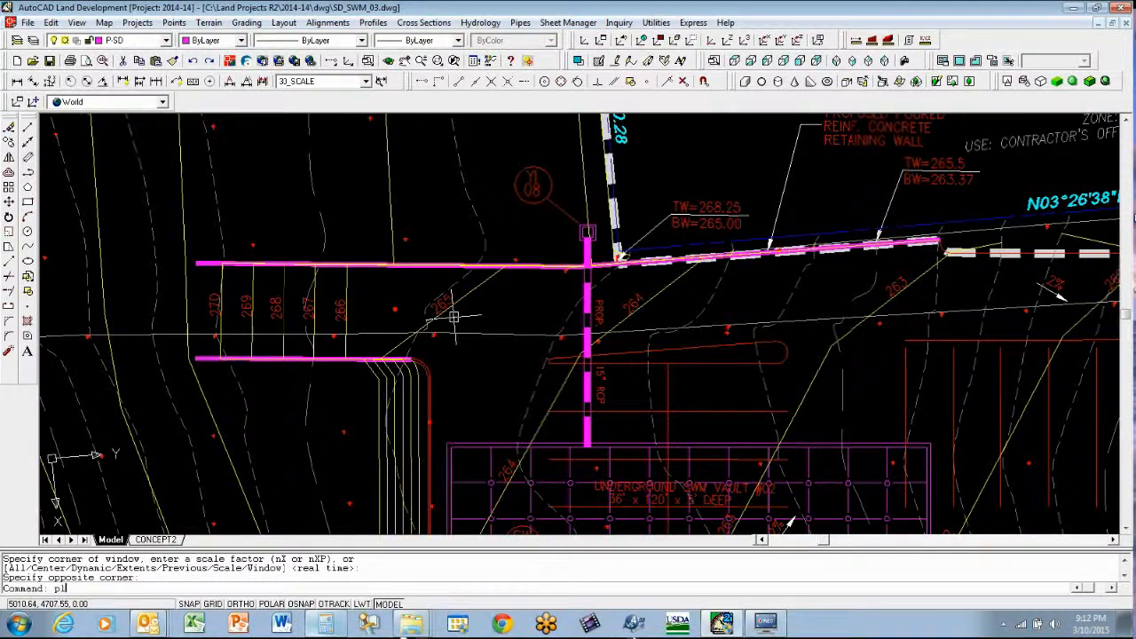
key("Return")
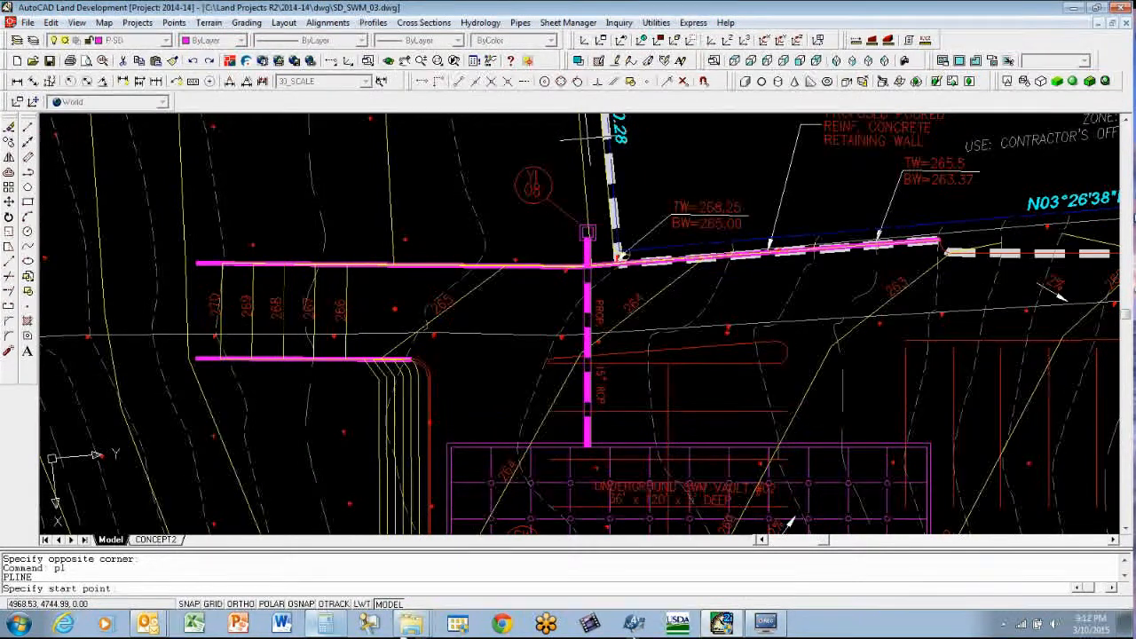
left_click(586, 233)
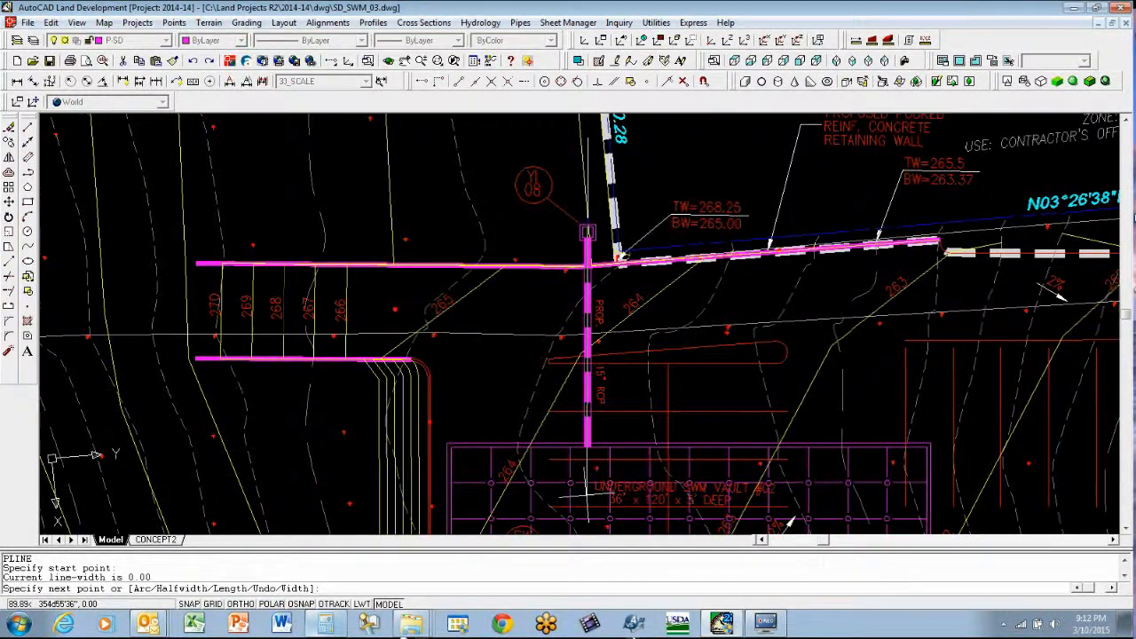
scroll(586, 492, "down", 2)
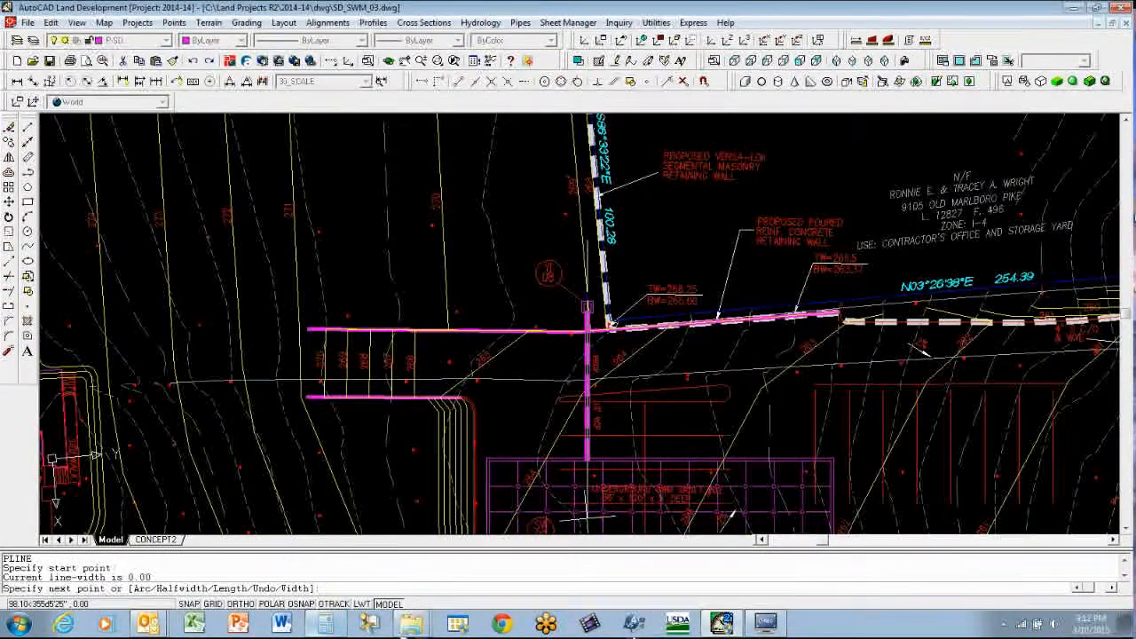
scroll(585, 514, "down", 1)
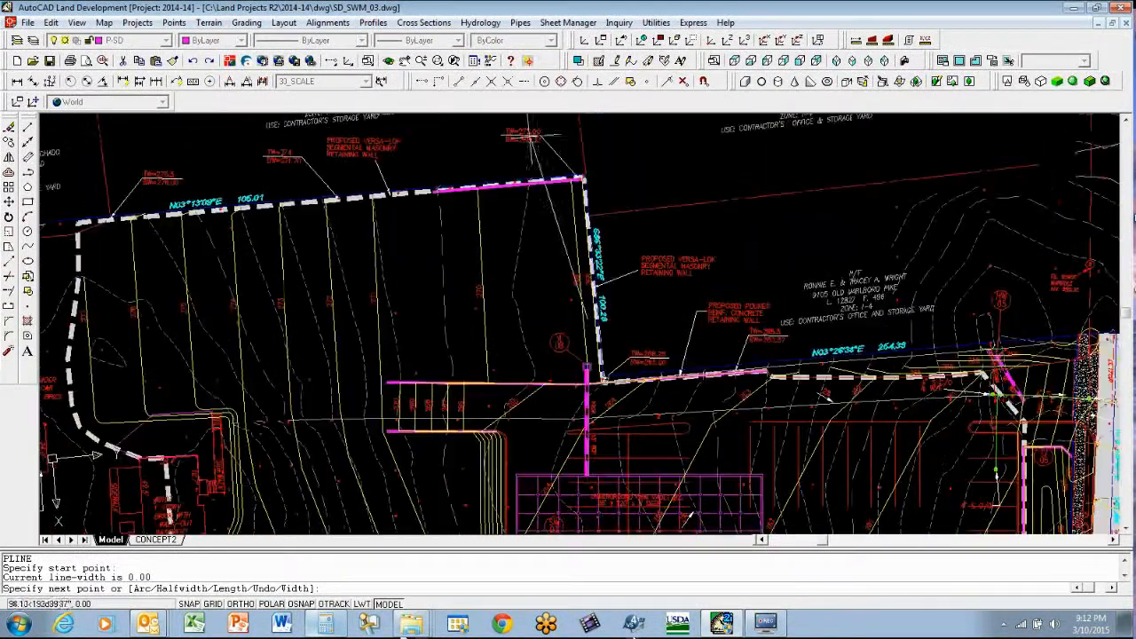
left_click(404, 61)
left_click_drag(577, 524, 532, 351)
key("Escape")
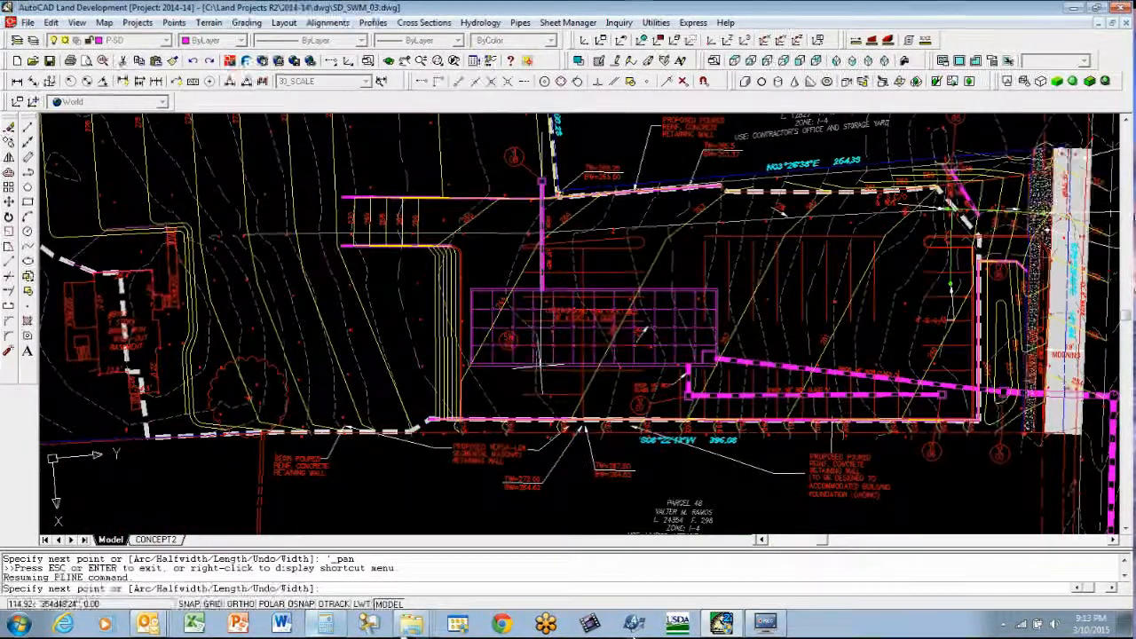
left_click(539, 382)
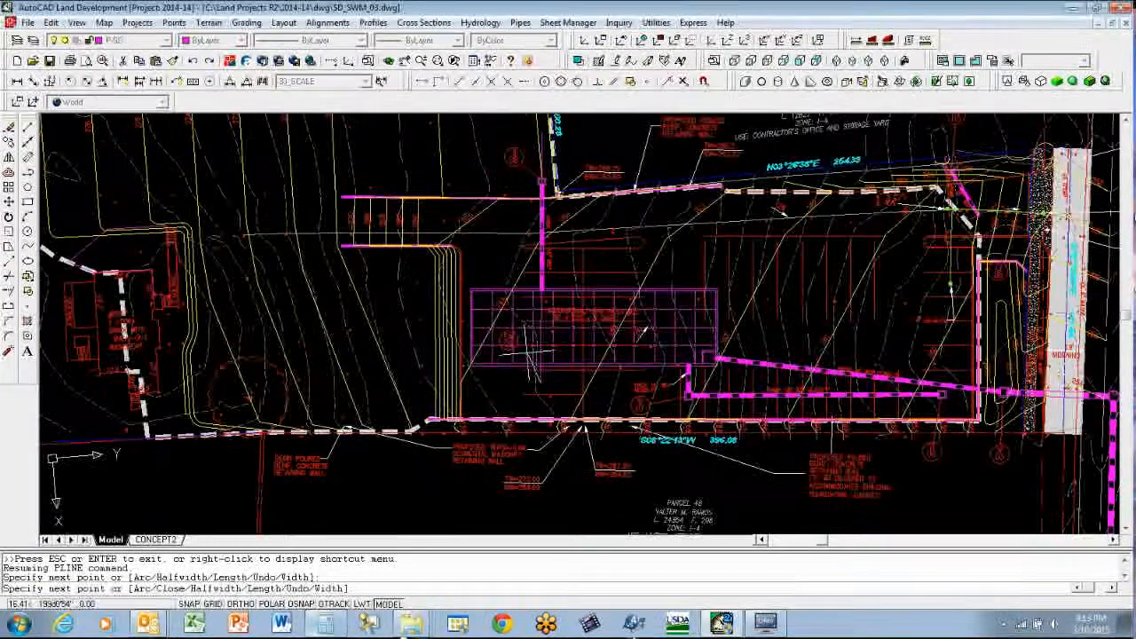
key("Escape")
key("Escape")
Step: Make SDalign the current layer
type("z")
key("Return")
left_click(508, 222)
left_click(565, 399)
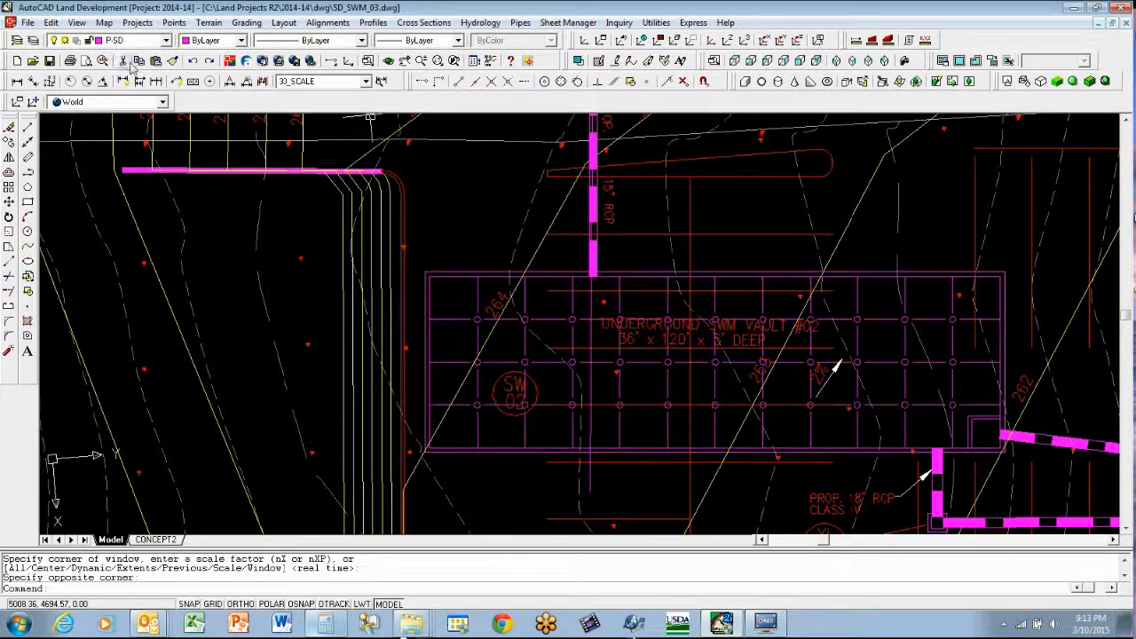
key("Escape")
key("Escape")
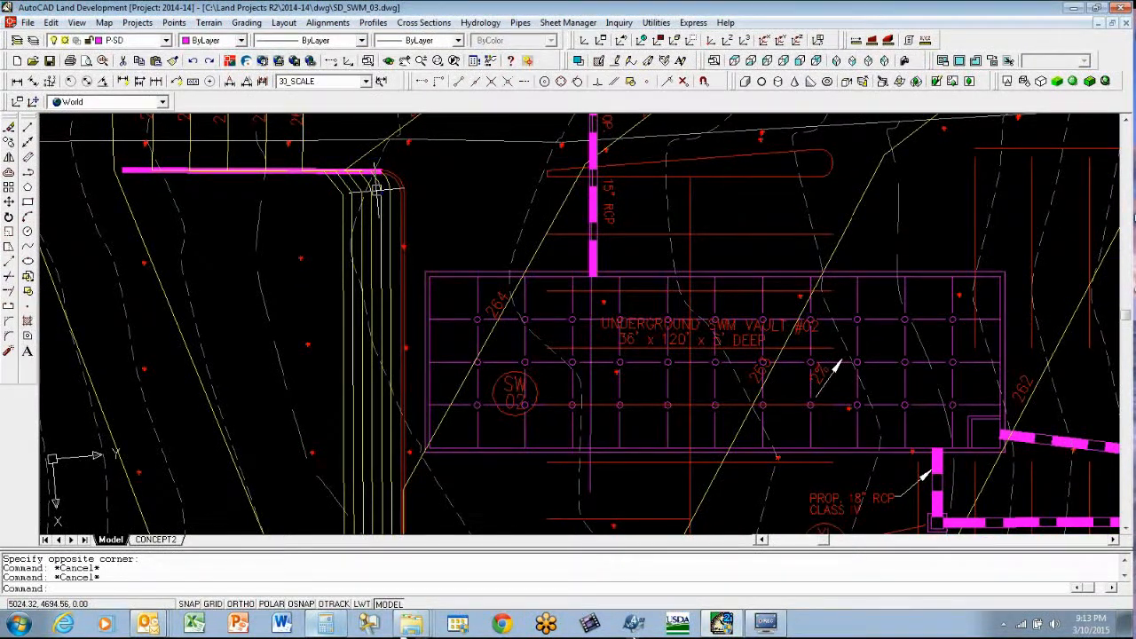
type("la")
key("Return")
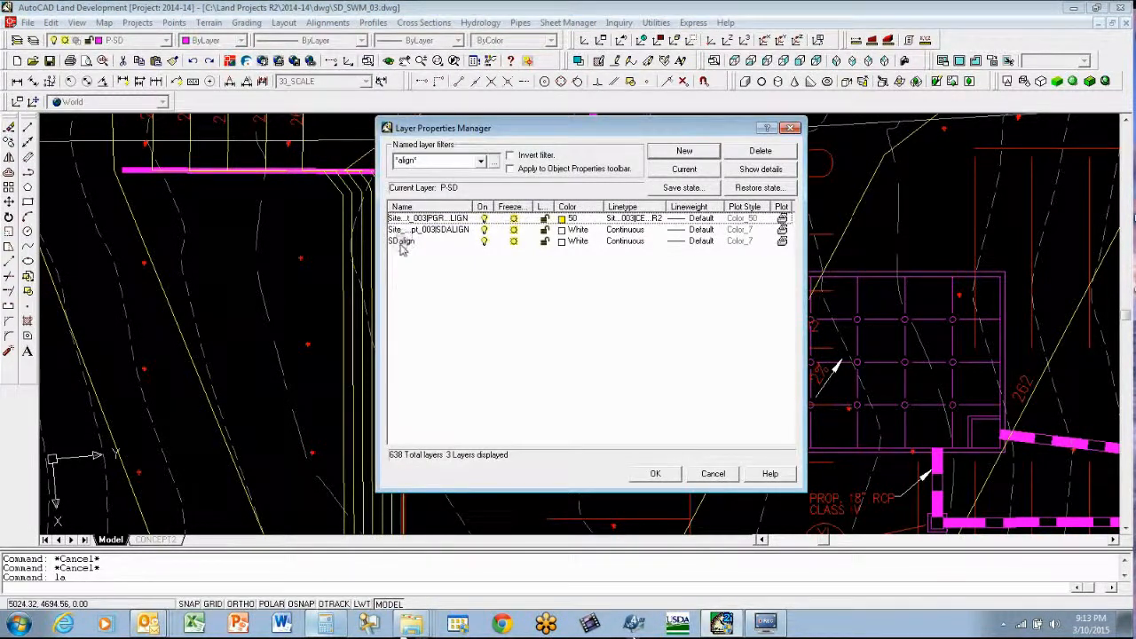
left_click(400, 242)
left_click(684, 169)
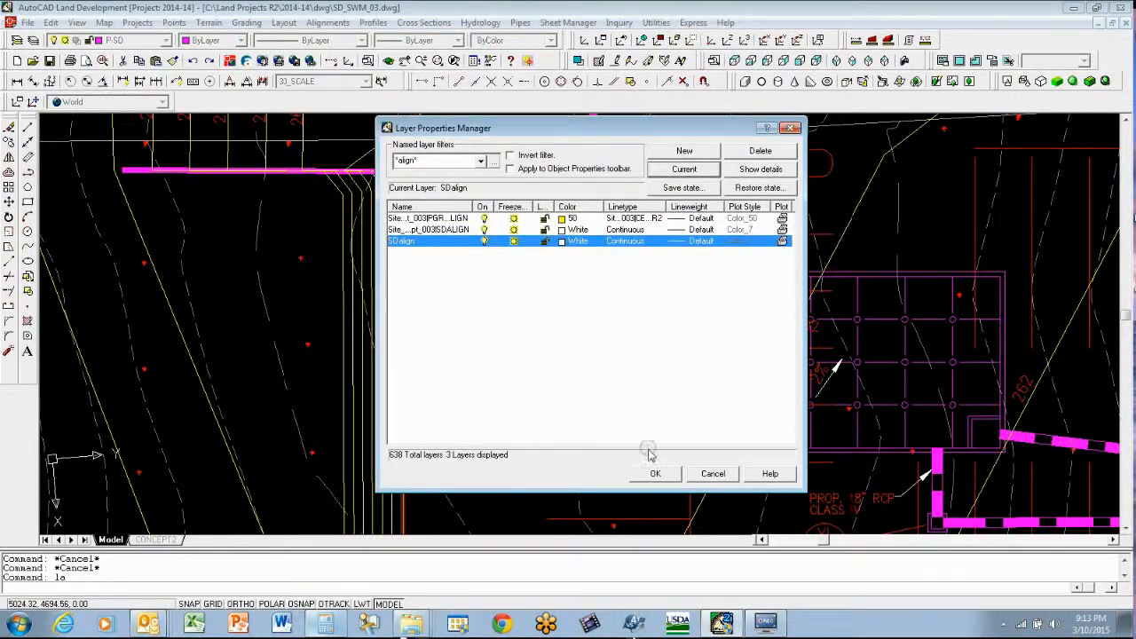
left_click(656, 475)
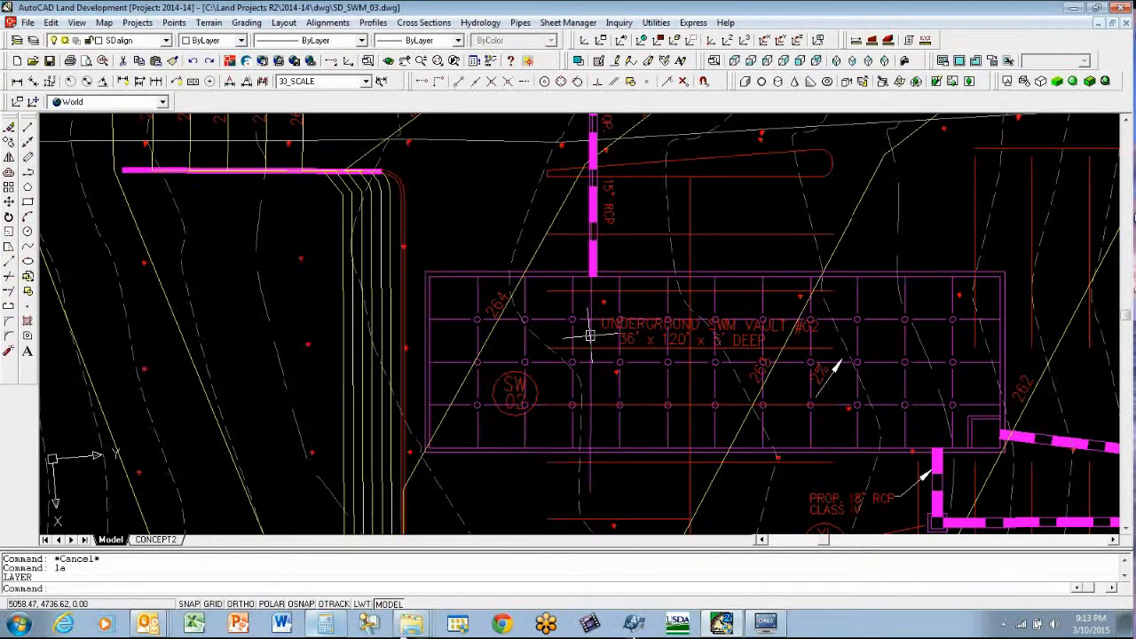
Step: Move the polyline that runs from inlet YI 08 through the vault to the SDalign layer
key("Escape")
key("Escape")
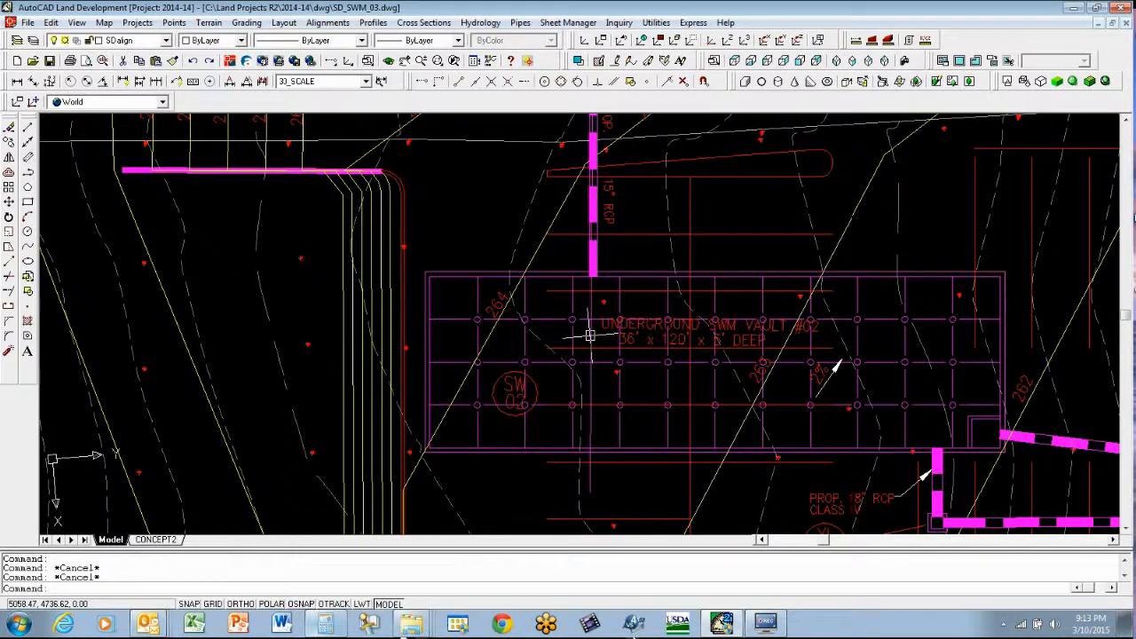
left_click(589, 335)
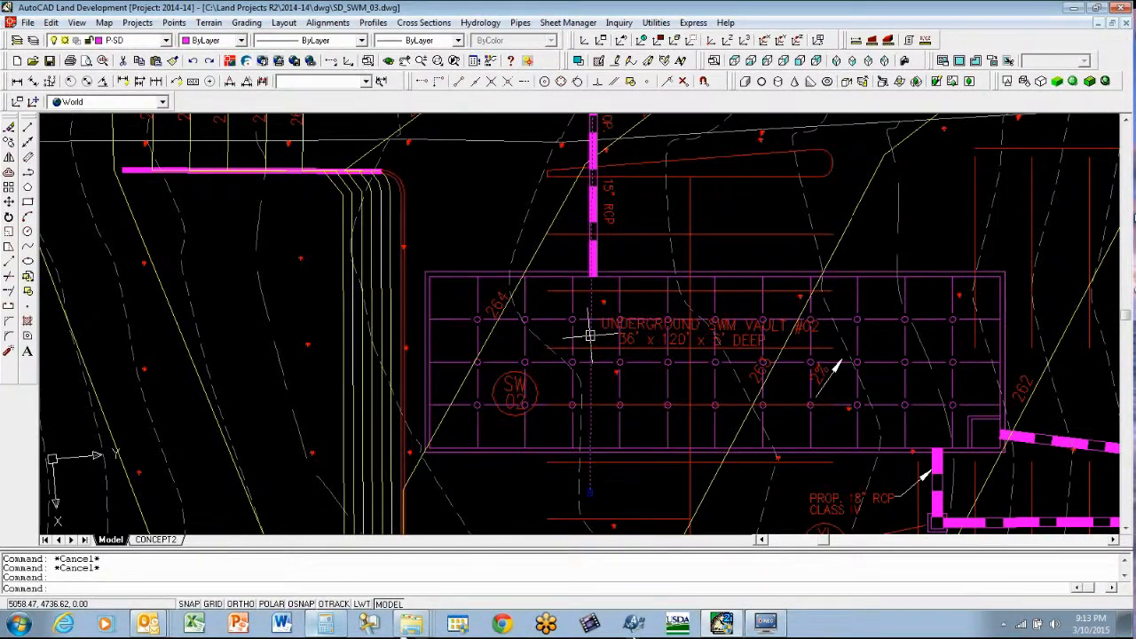
key("ctrl+1")
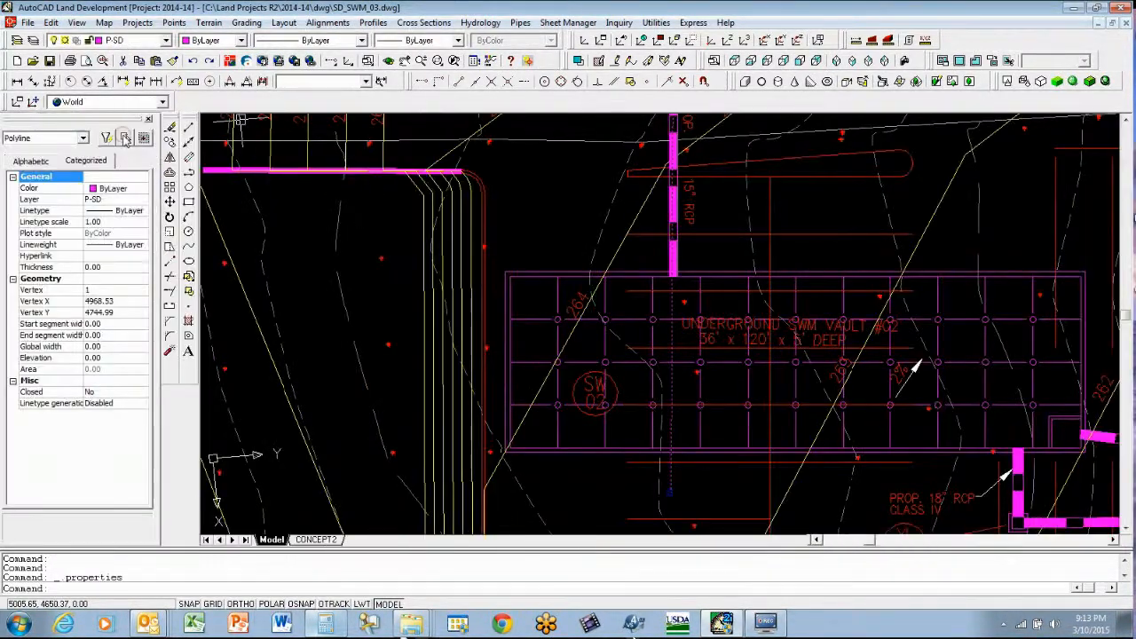
left_click(111, 202)
left_click(142, 199)
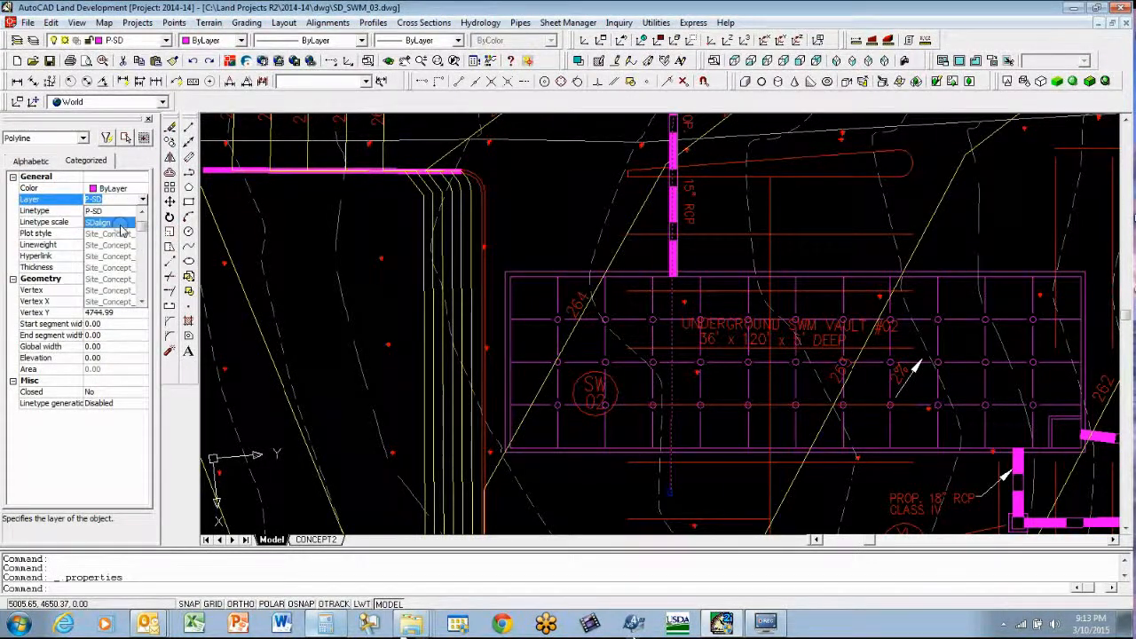
left_click(122, 227)
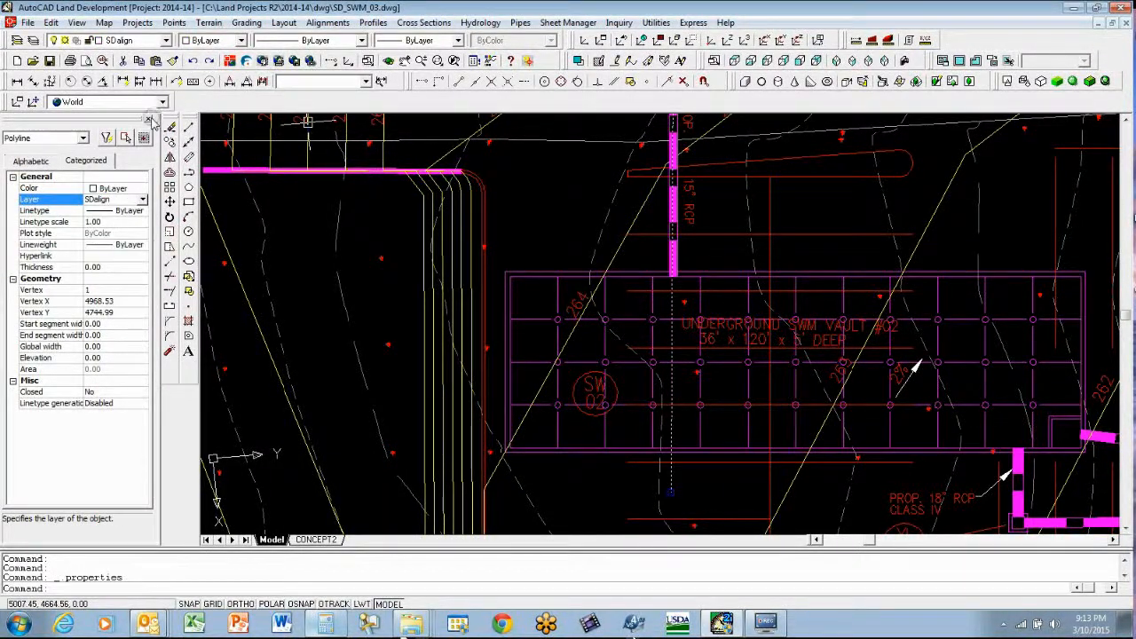
left_click(149, 120)
Step: Draw a polyline from inside the vault to inlet YI 07, following the 18" RCP past inlet YI 06 to near YI 03
scroll(510, 266, "down", 3)
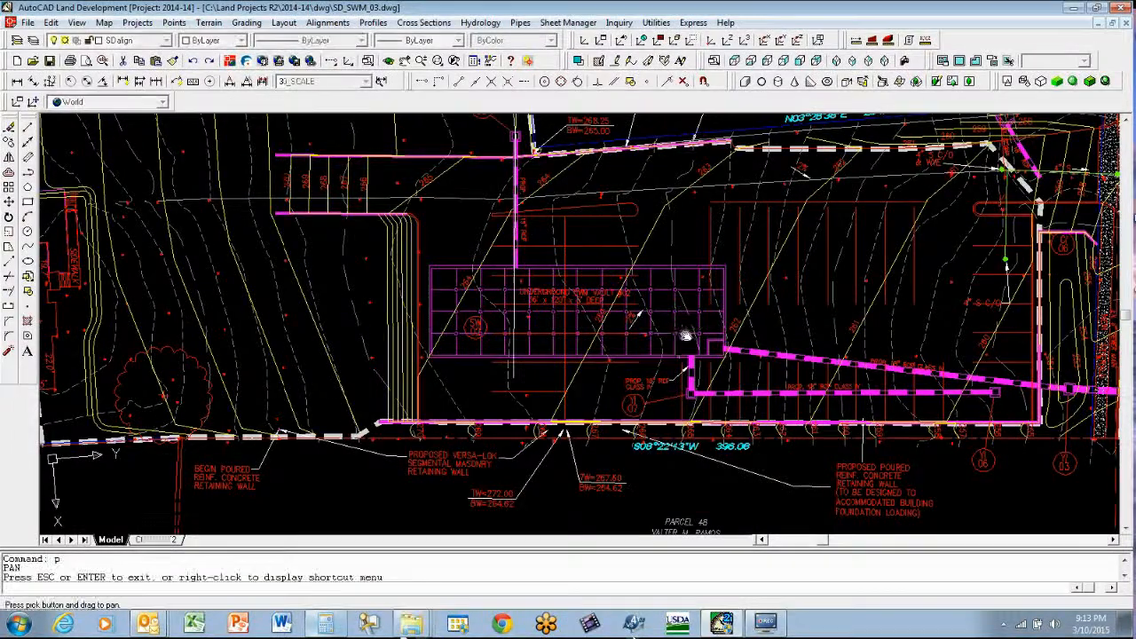
middle_click_drag(508, 270, 284, 276)
type("z")
key("Return")
left_click(163, 229)
left_click(784, 410)
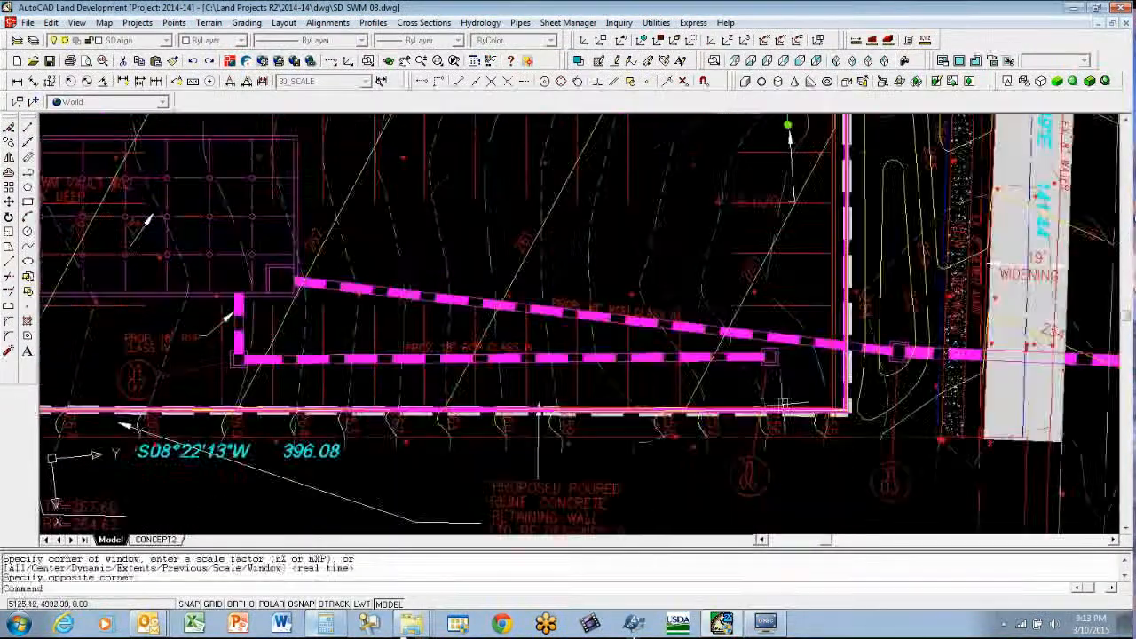
type("p")
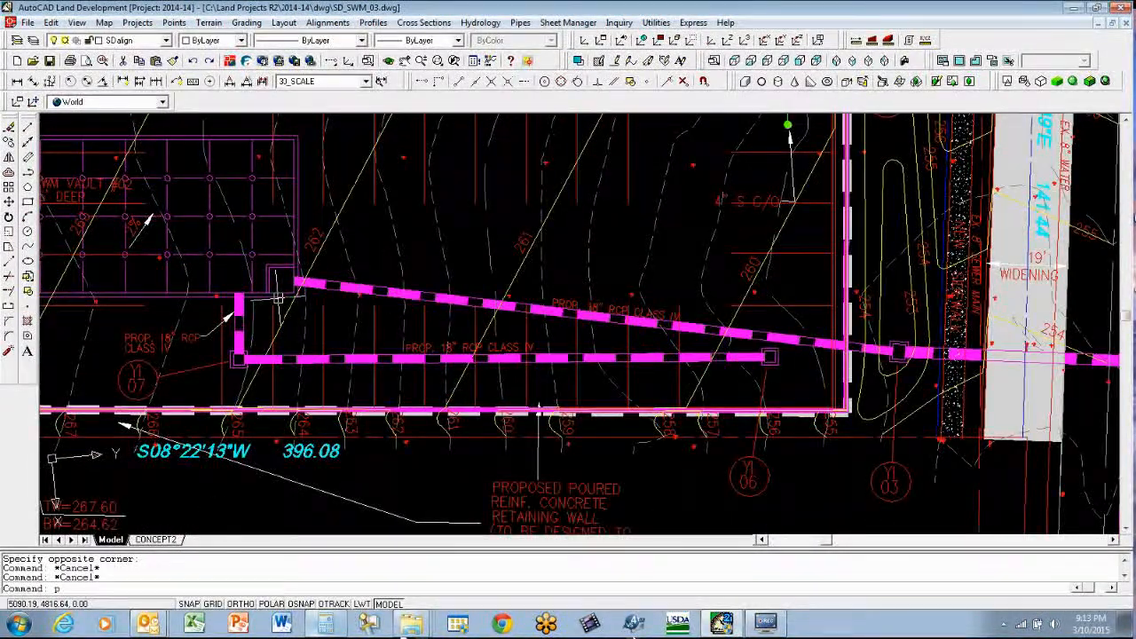
type("l")
key("Return")
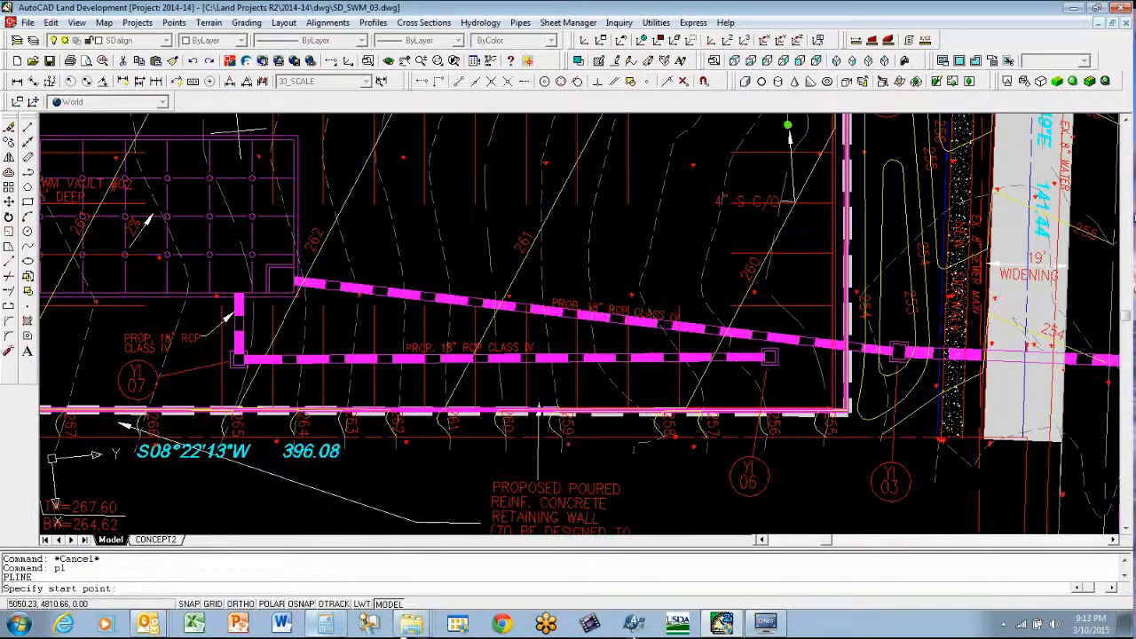
left_click(238, 359)
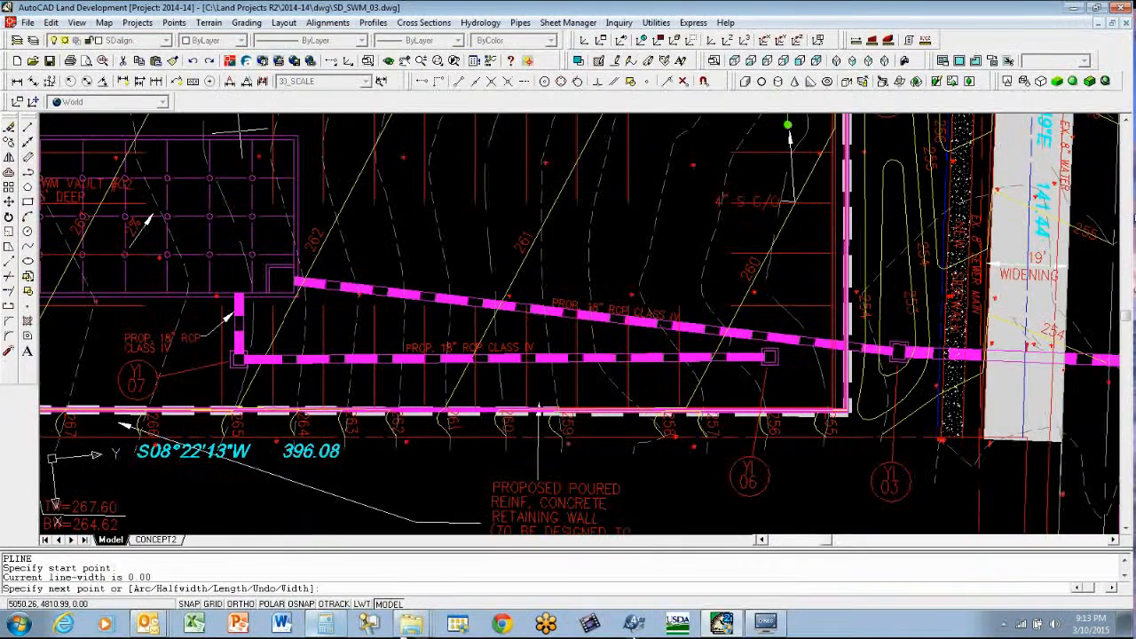
left_click(239, 359)
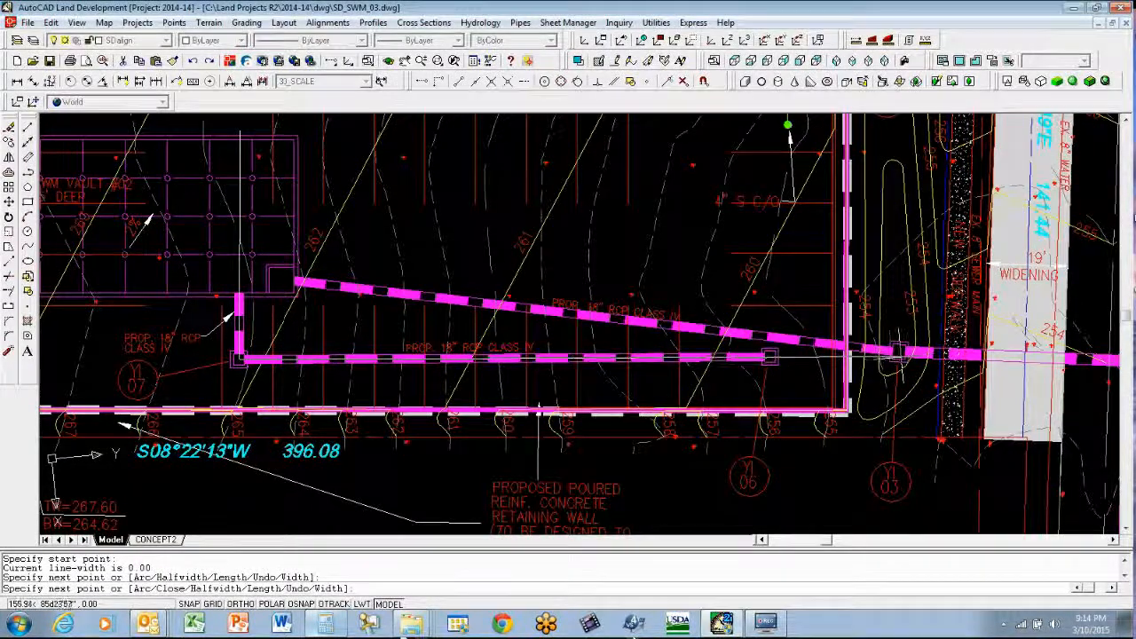
left_click(896, 355)
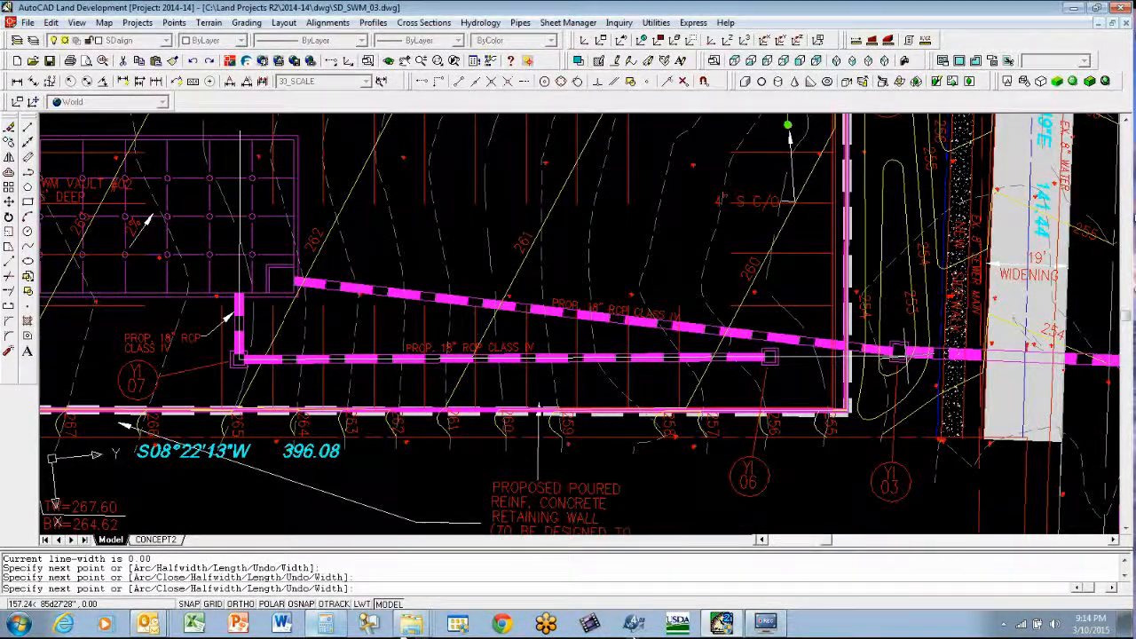
key("Return")
scroll(334, 277, "down", 1)
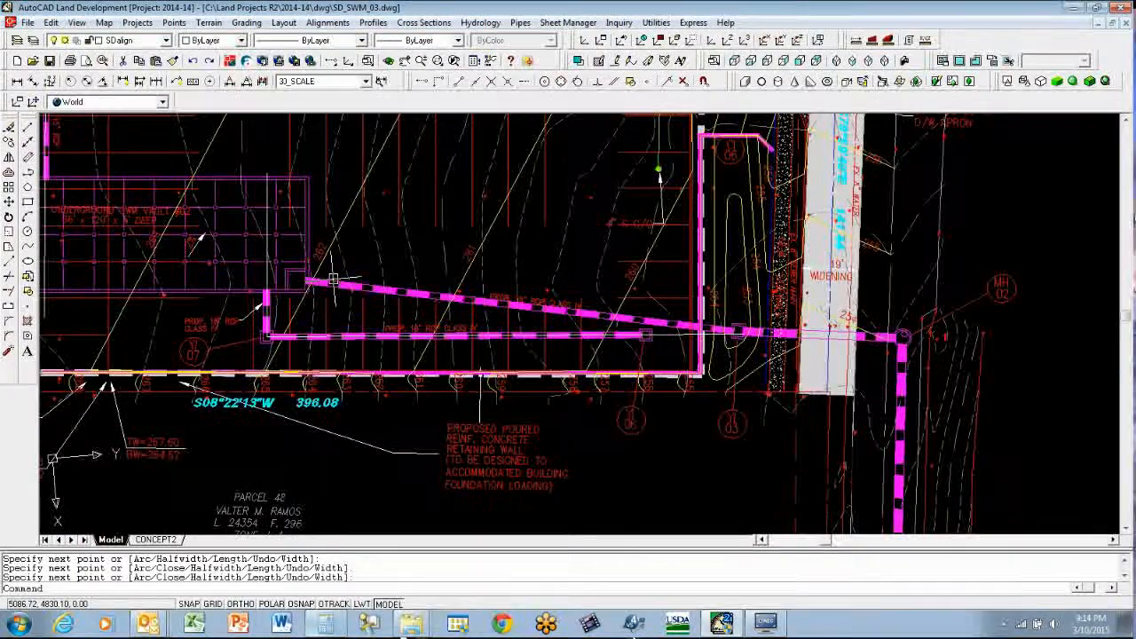
key("Escape")
key("Escape")
Step: Examine the storm drain run from the vault's corner past inlet YI 03 to manhole MH 02
type("p")
key("Return")
left_click_drag(427, 306, 275, 350)
key("Escape")
key("Escape")
type("z")
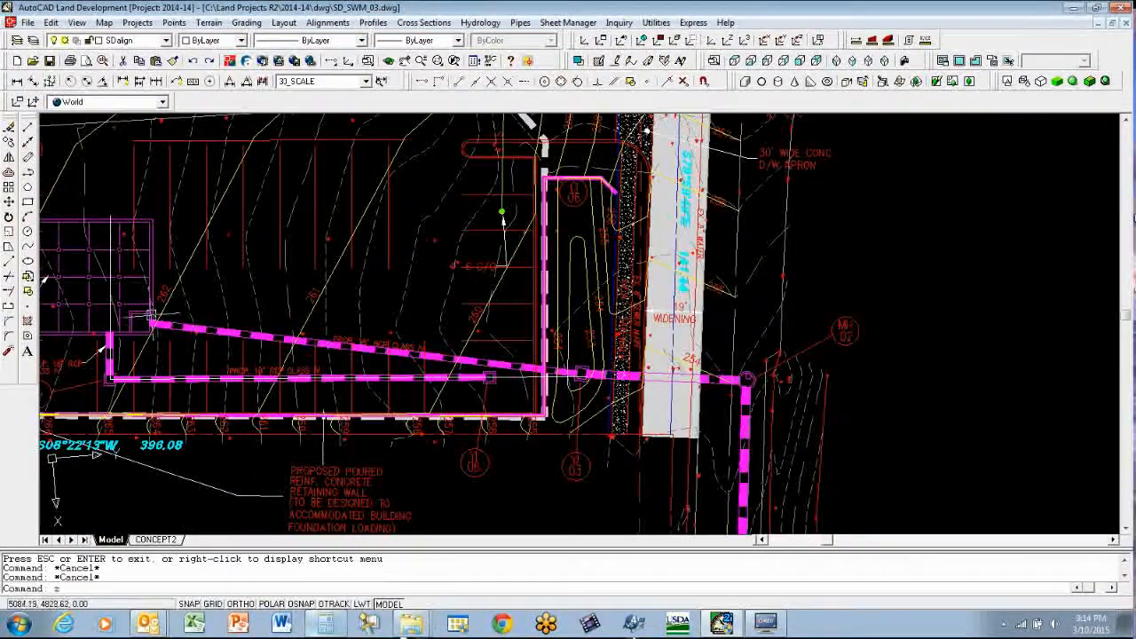
key("Return")
left_click(100, 257)
left_click(788, 419)
scroll(251, 317, "down", 3)
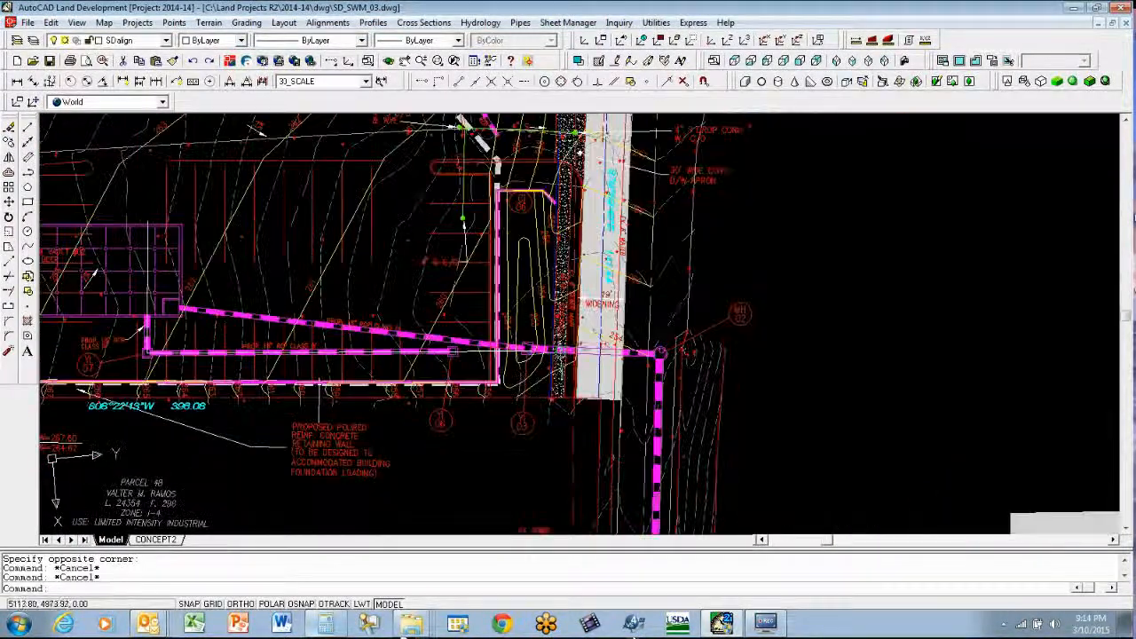
Step: Draw a polyline from inside the vault near its corner through inlet YI 03 and manhole MH 02, ending just beyond manhole MH 01
key("Escape")
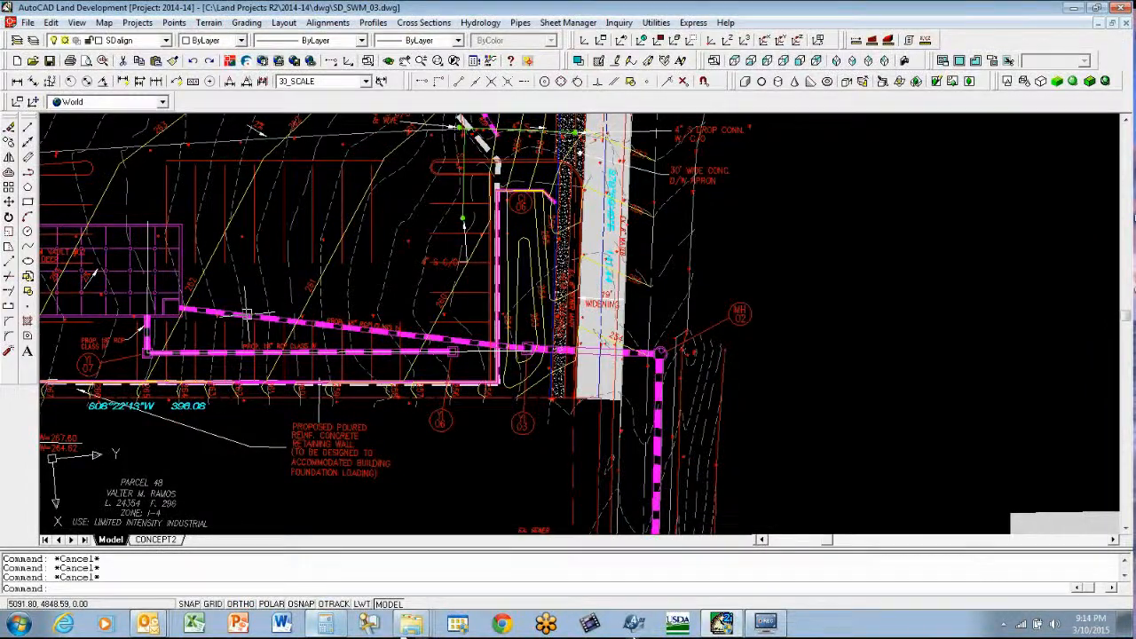
scroll(202, 306, "up", 2)
type("pl")
key("Return")
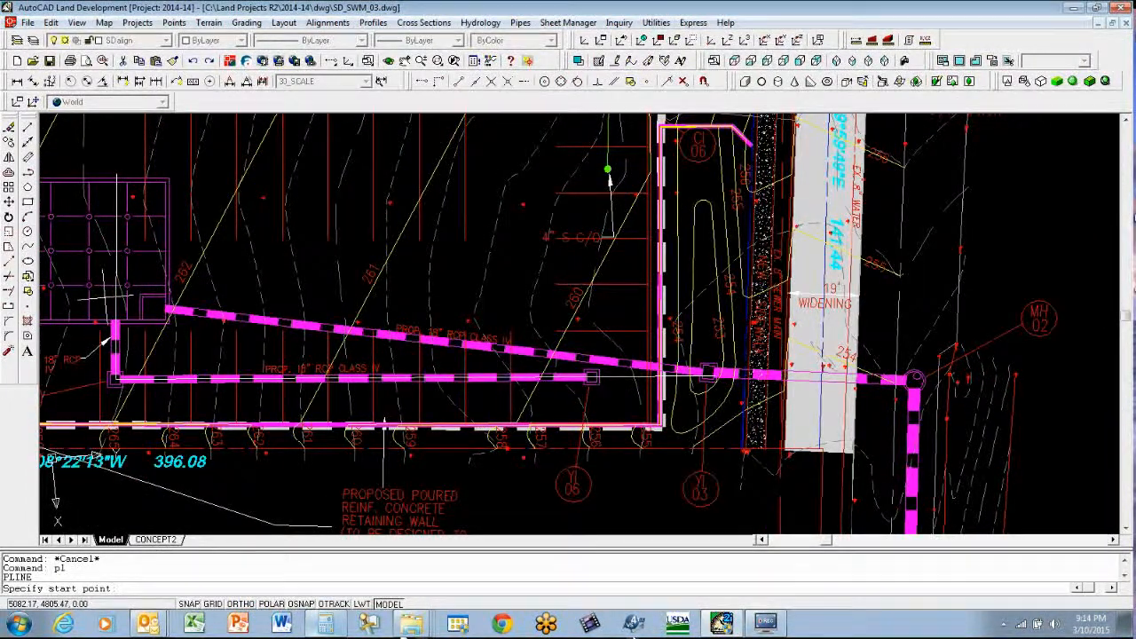
left_click(112, 298)
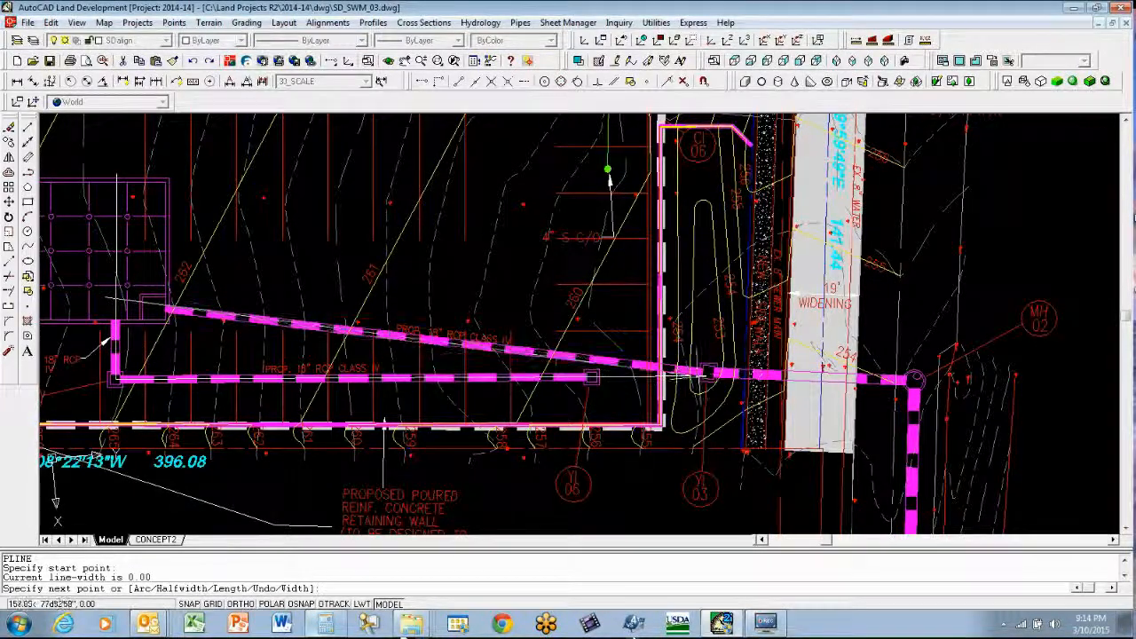
left_click(707, 372)
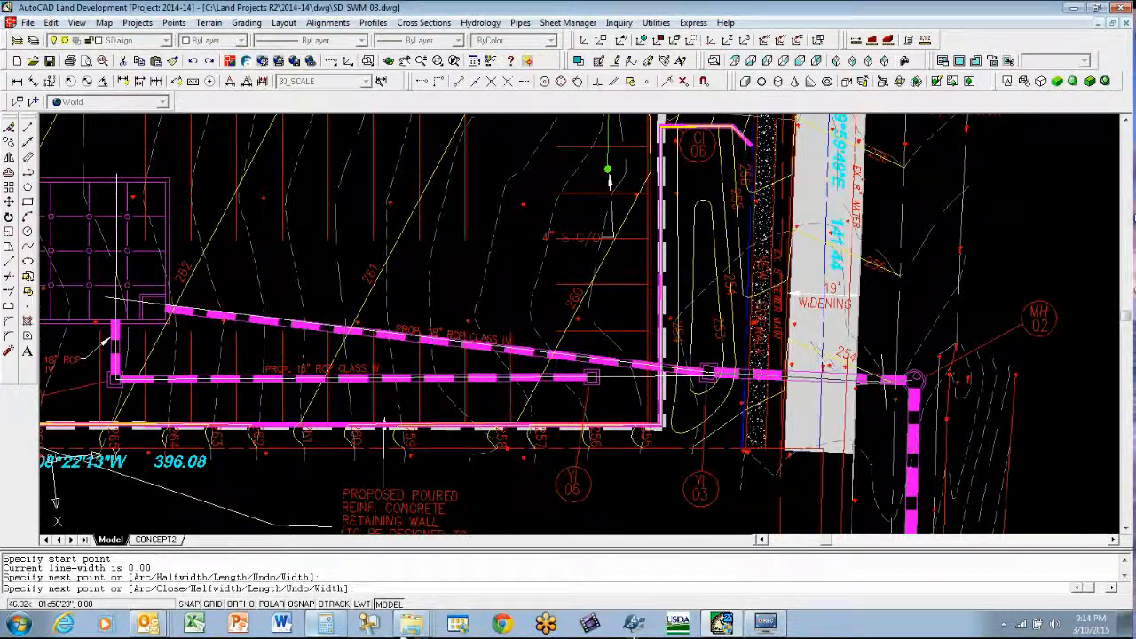
left_click(914, 380)
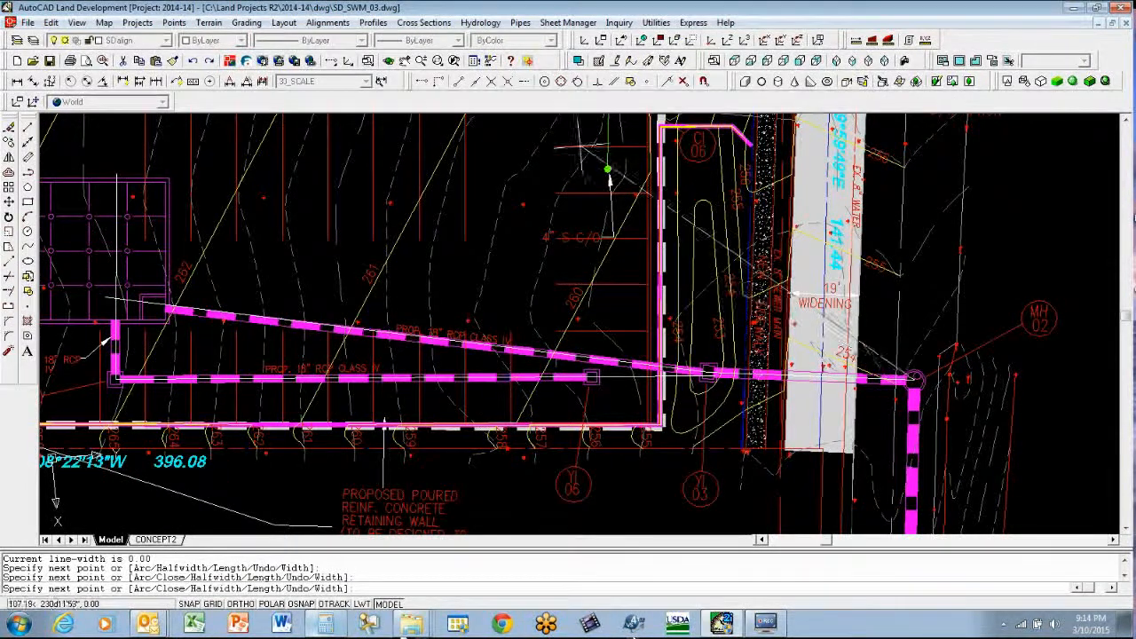
left_click(405, 60)
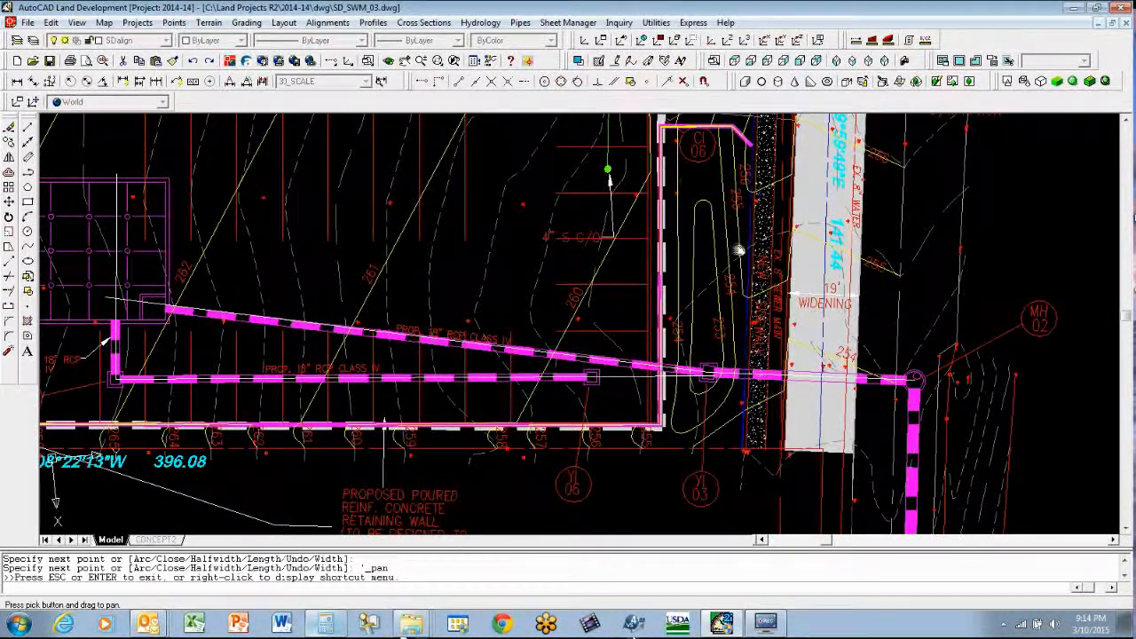
left_click_drag(874, 398, 705, 189)
left_click_drag(692, 408, 588, 124)
left_click_drag(631, 400, 613, 133)
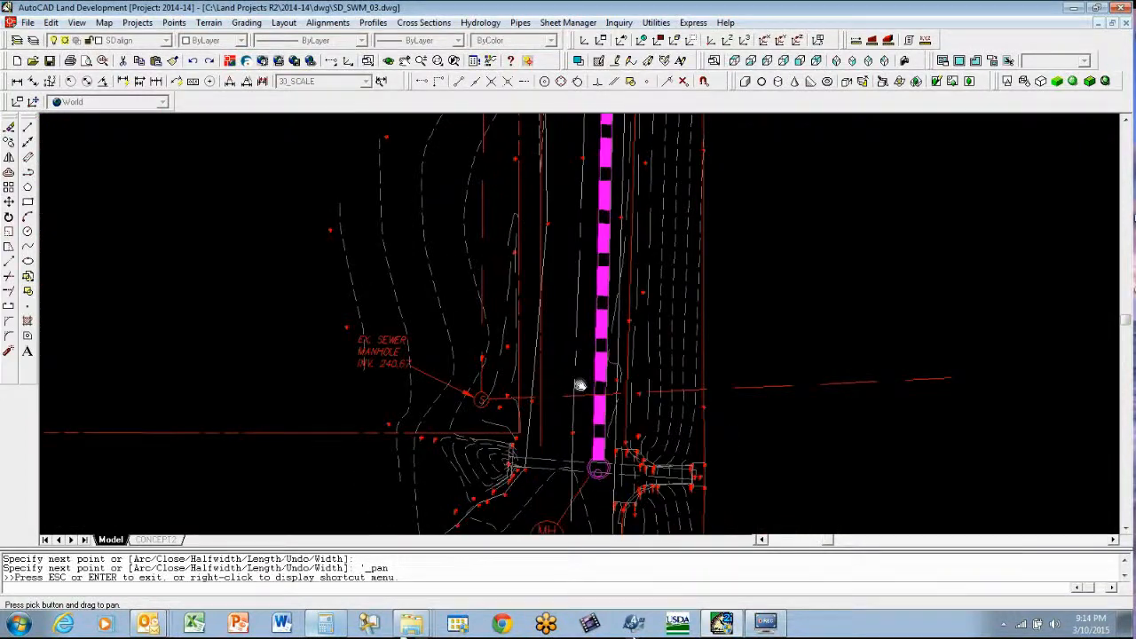
left_click_drag(580, 385, 628, 203)
key("Escape")
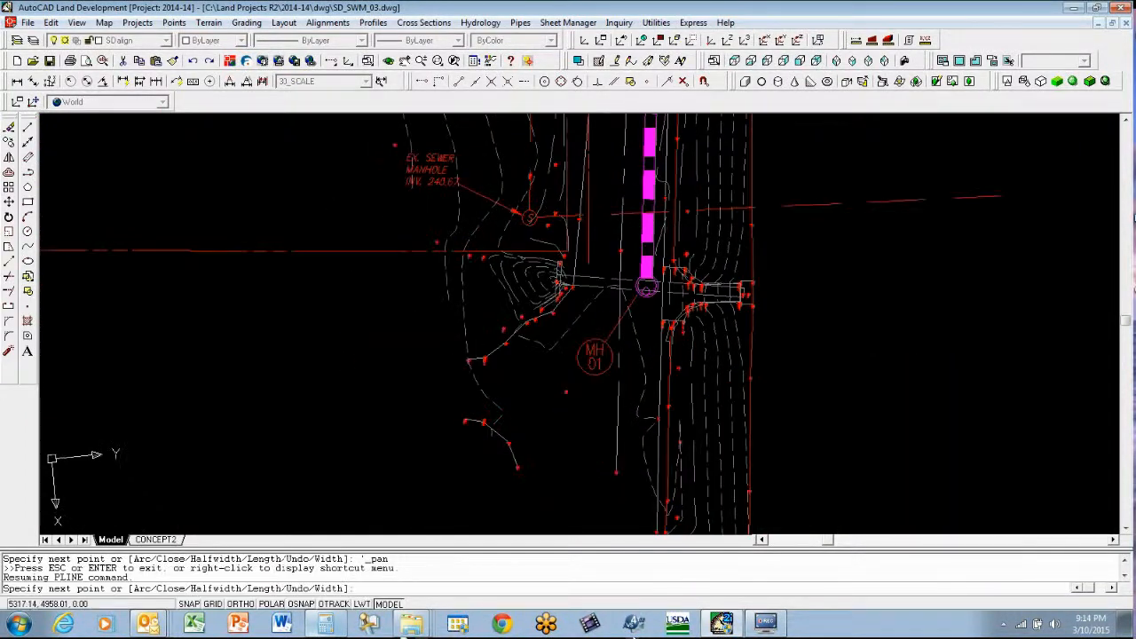
left_click(643, 378)
key("Escape")
key("Escape")
Step: Stretch the new polyline's end inside the vault so the run toward inlet YI 03 follows the pipe's centerline
type("p")
key("Return")
left_click_drag(507, 266, 518, 532)
left_click_drag(610, 249, 692, 485)
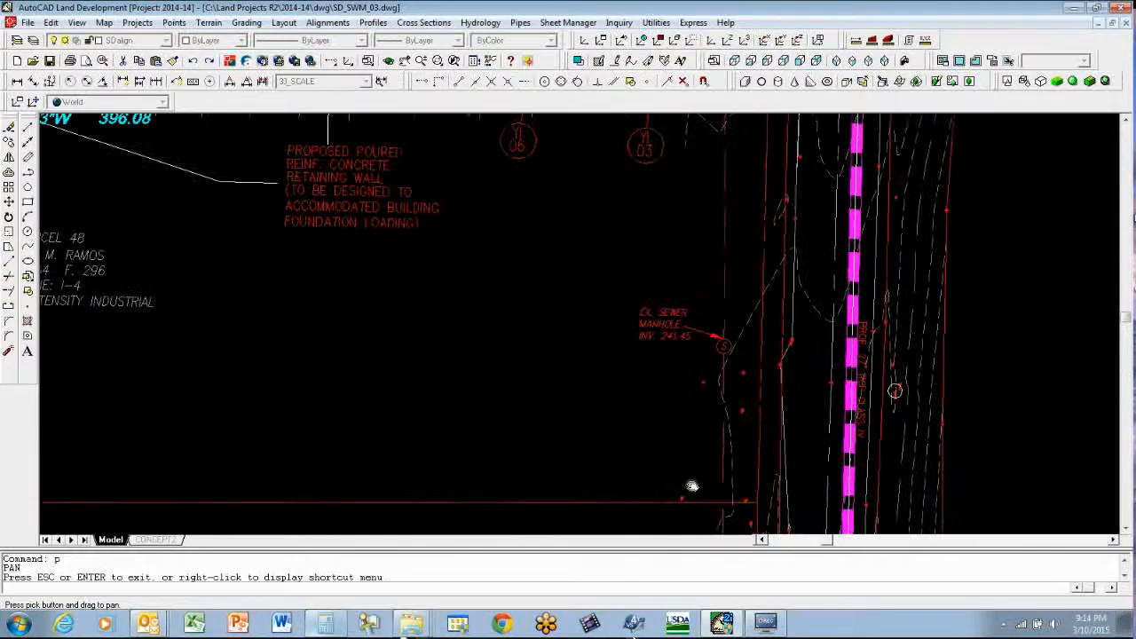
left_click_drag(325, 195, 693, 485)
key("Escape")
type("z")
key("Return")
left_click(342, 220)
left_click(675, 289)
key("Escape")
key("Escape")
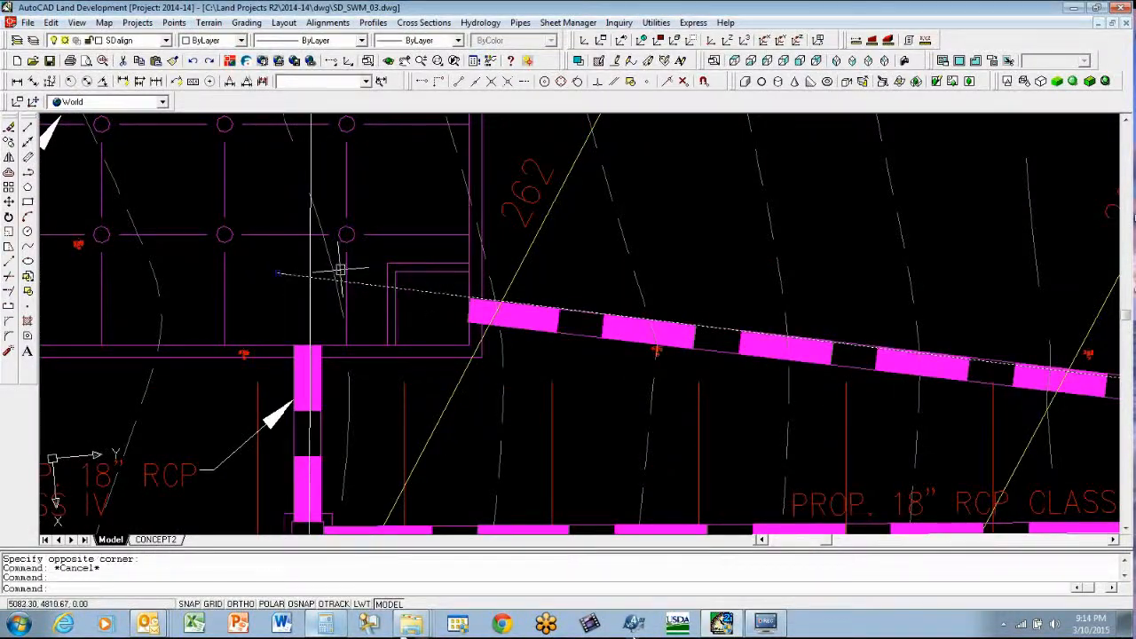
left_click(277, 273)
key("Escape")
scroll(632, 183, "down", 2)
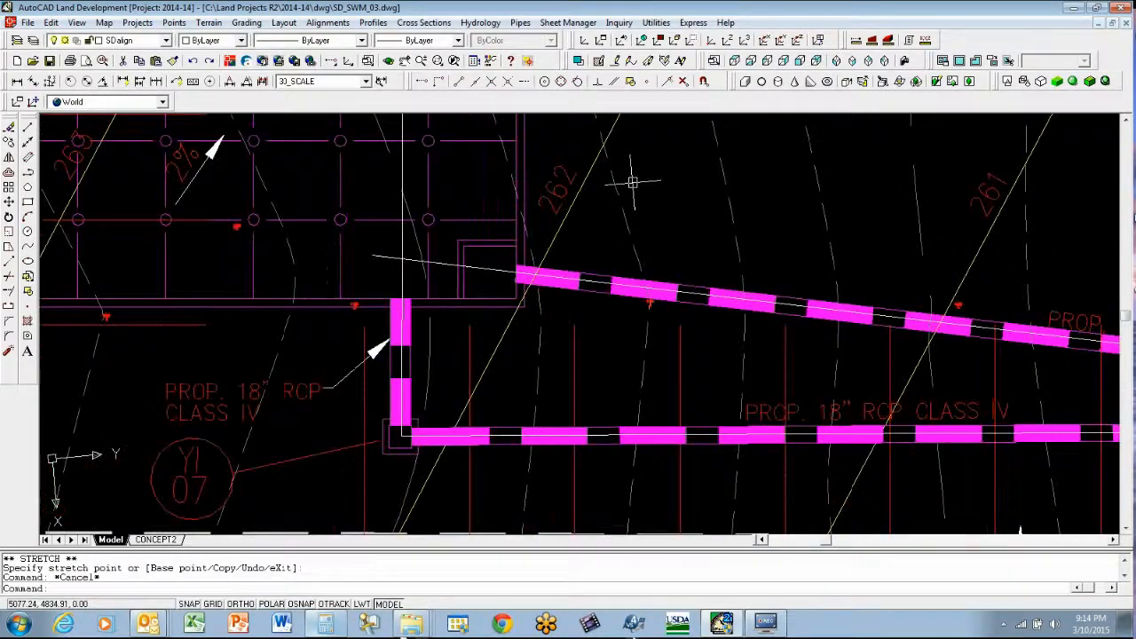
Step: Save the drawing as SD_SWM_03.dwg, replacing the existing file
scroll(633, 182, "down", 2)
key("Escape")
key("Escape")
type("p")
key("Return")
mouse_move(489, 257)
left_mouse_down()
mouse_move(23, 301)
mouse_move(513, 382)
mouse_move(493, 573)
left_mouse_up()
key("Escape")
type("save")
key("Return")
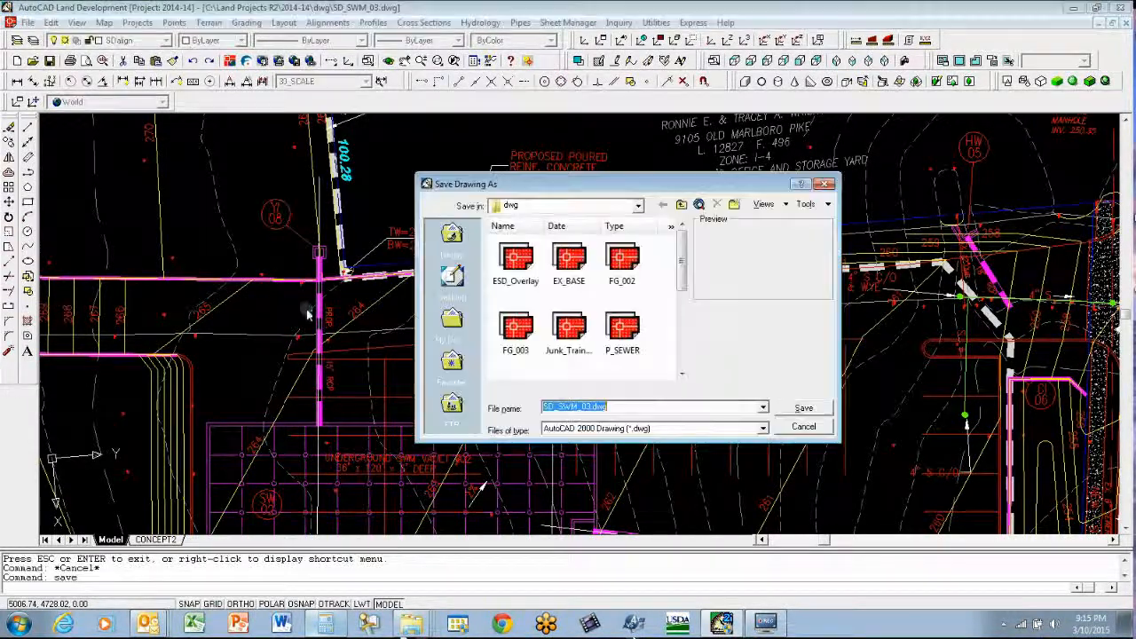
left_click(795, 409)
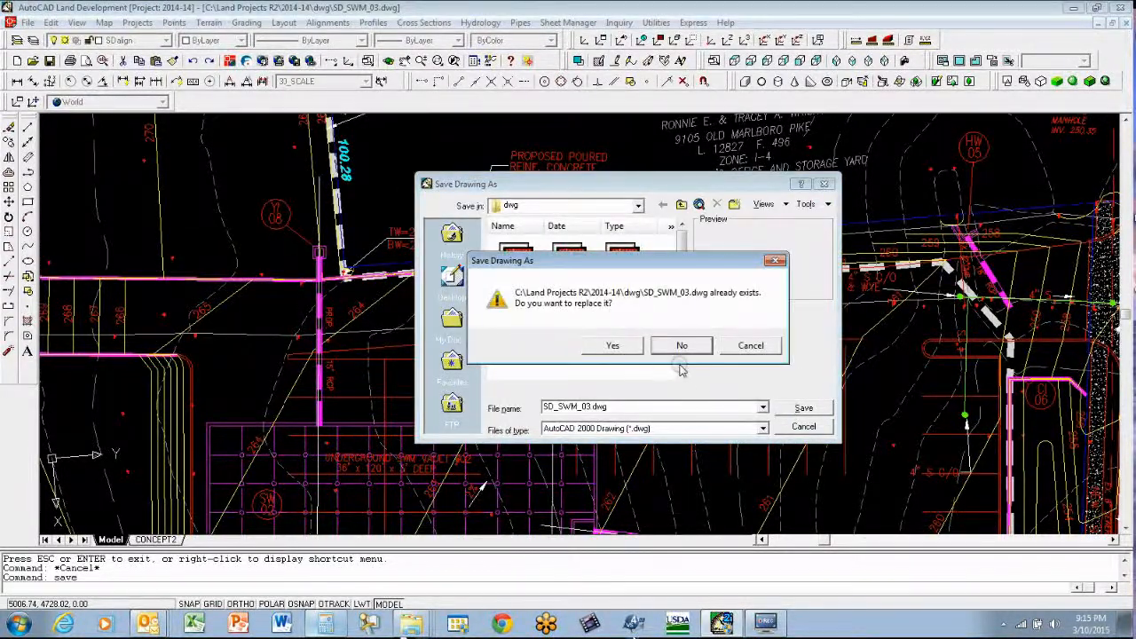
left_click(612, 346)
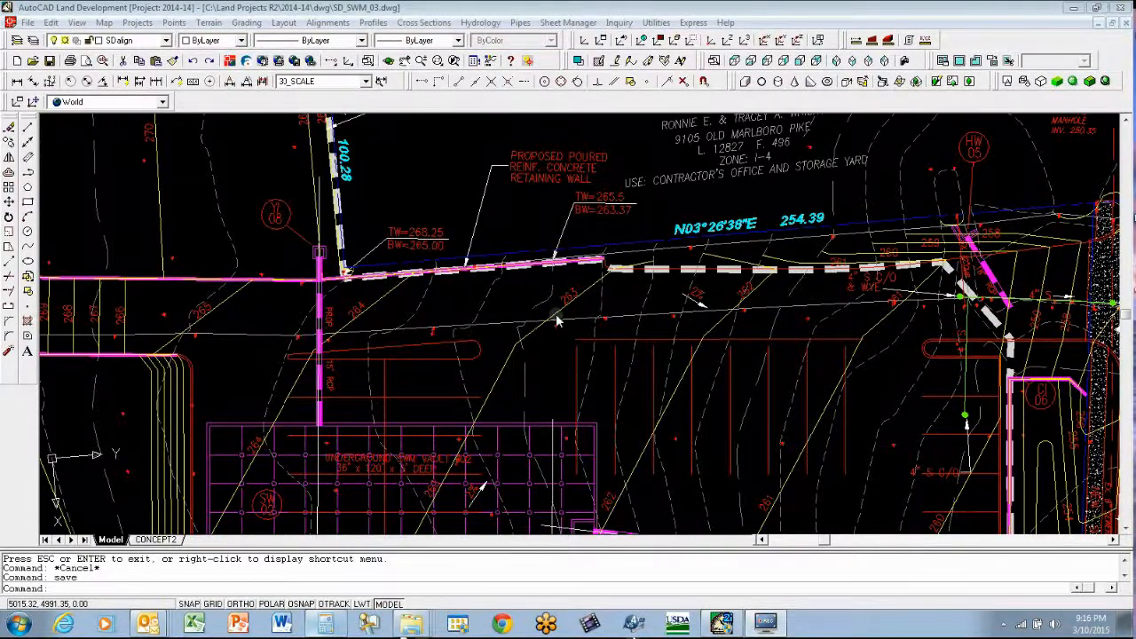
Step: Examine the storm drain run from inlet YI 08 down to underground vault #02
key("Escape")
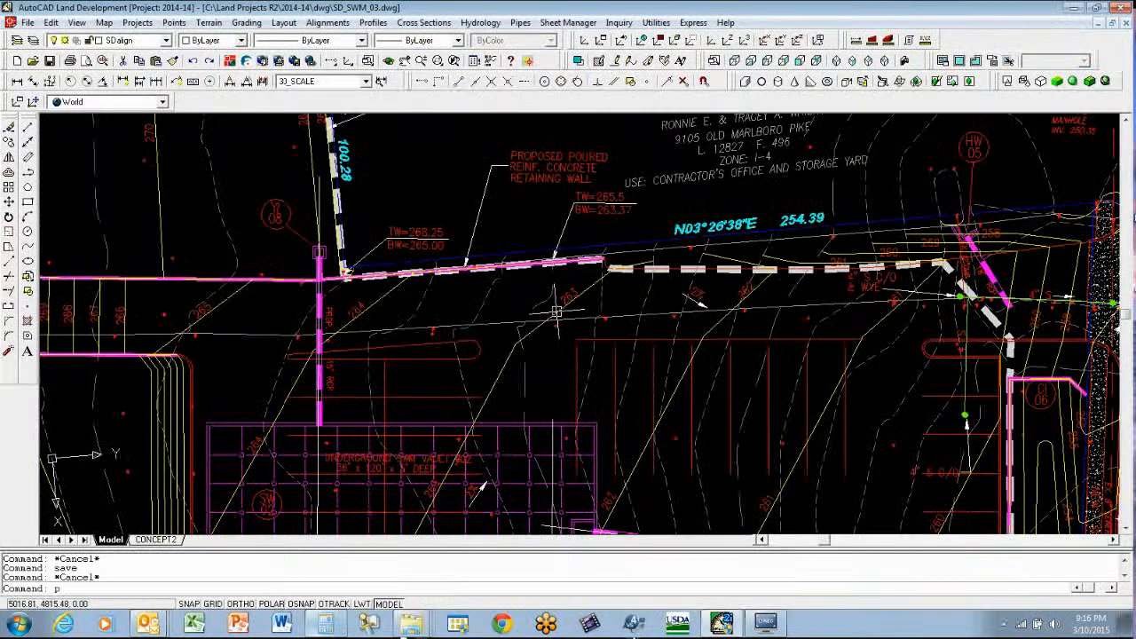
type("p")
key("Return")
mouse_move(556, 311)
left_mouse_down()
mouse_move(738, 306)
mouse_move(680, 291)
left_mouse_up()
key("Escape")
type("z")
key("Return")
left_click(346, 164)
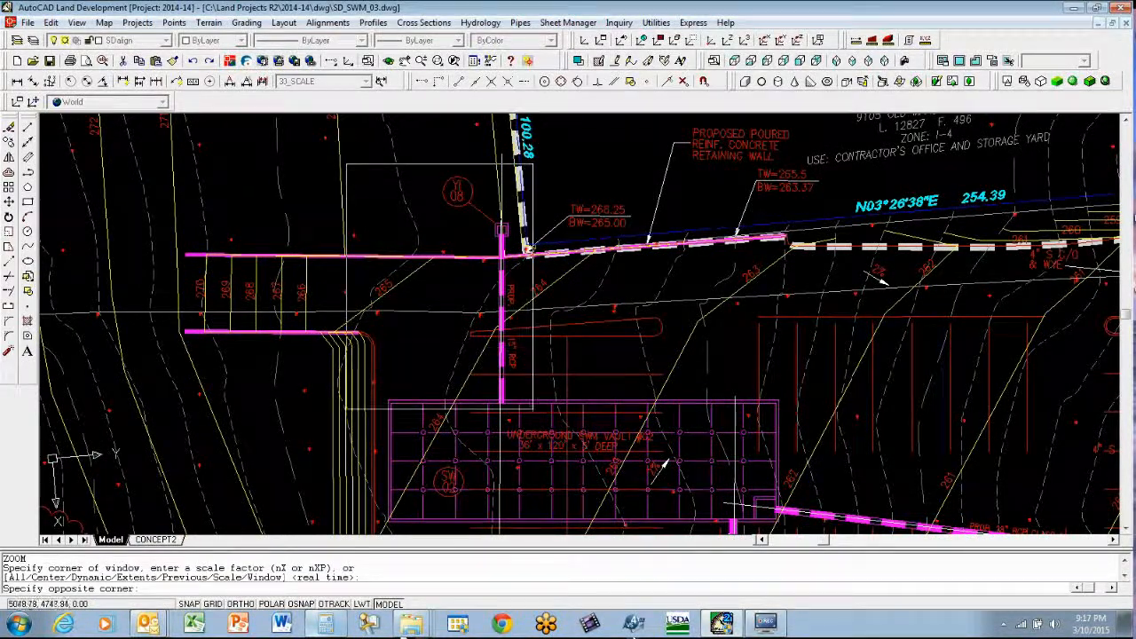
left_click(589, 520)
key("Return")
mouse_move(771, 450)
left_mouse_down()
mouse_move(690, 418)
mouse_move(654, 443)
left_mouse_up()
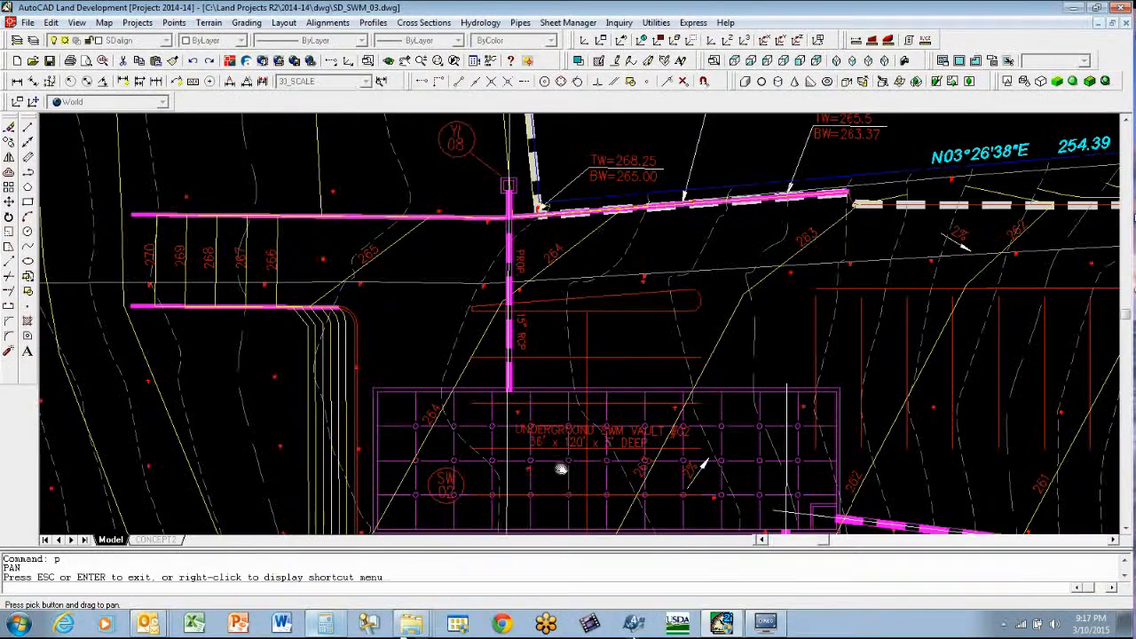
key("Escape")
key("Escape")
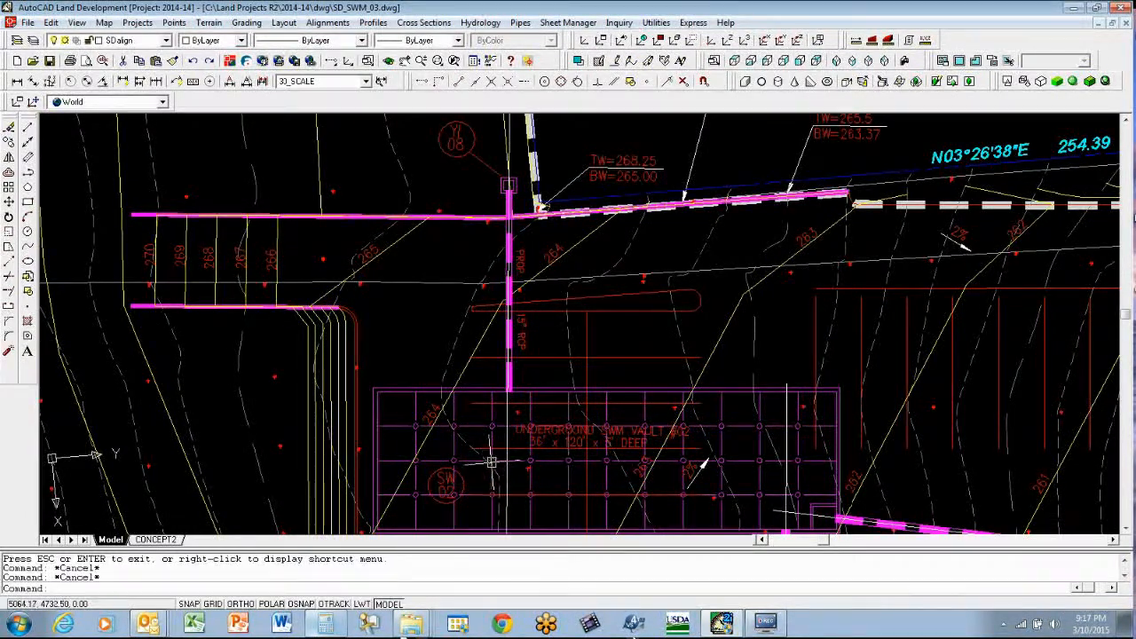
Step: Move the SW 02 label, both texts and their circle, from inside the vault to the open area beside the 15" RCP
type("z")
key("Return")
left_click(412, 449)
left_click(475, 500)
type("c")
key("Escape")
type("m")
key("Return")
left_click(451, 248)
left_click(690, 391)
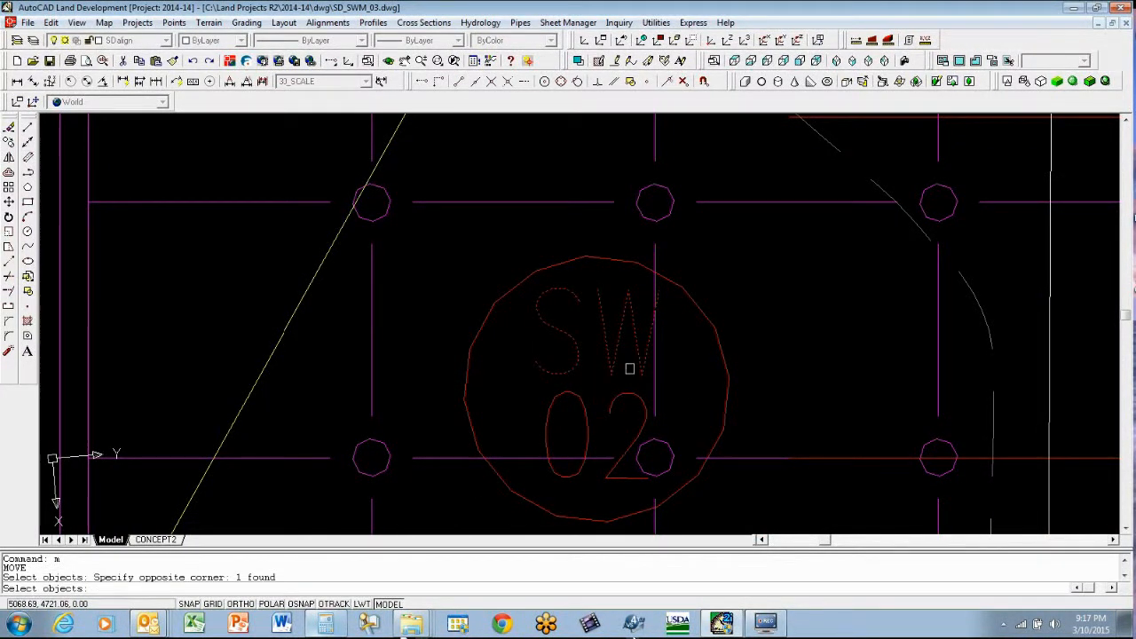
left_click(614, 399)
left_click(632, 254)
left_click(616, 264)
key("Return")
left_click(599, 388)
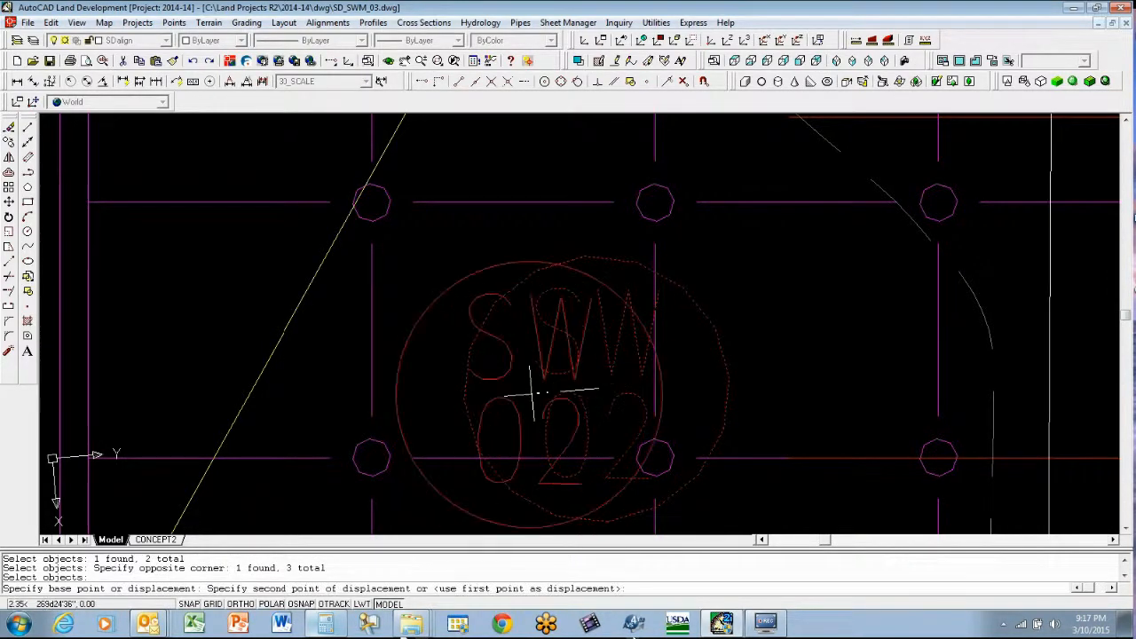
left_click(454, 61)
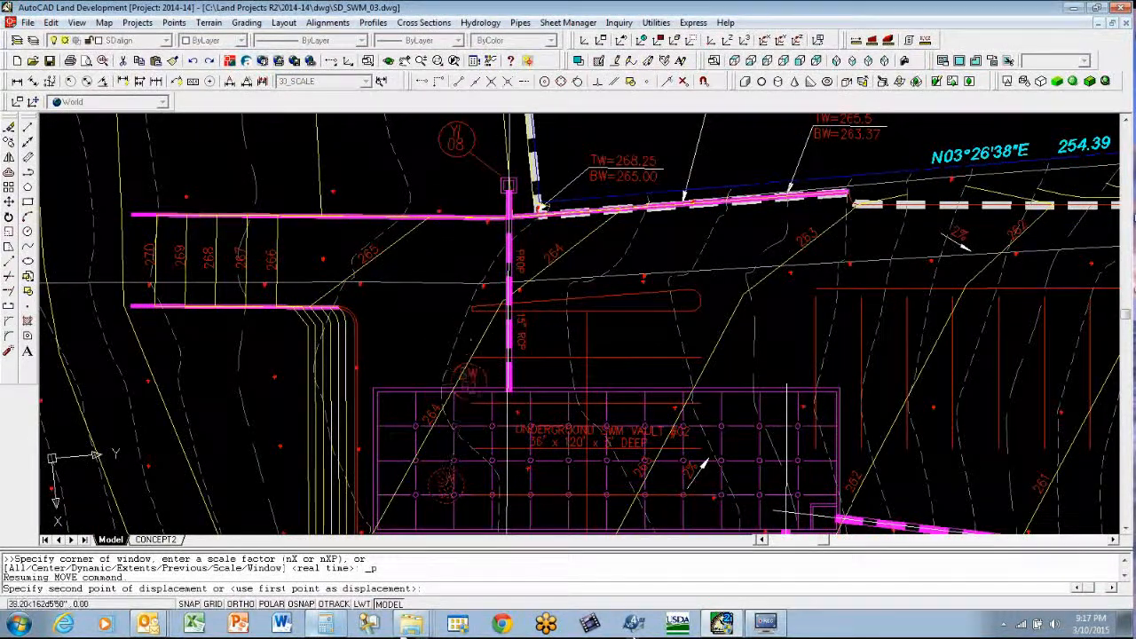
left_click(424, 364)
Step: Define an alignment from the polyline running through inlet YI 08 into the vault, using its start as the reference point
type("p")
key("Return")
left_click_drag(466, 377, 433, 428)
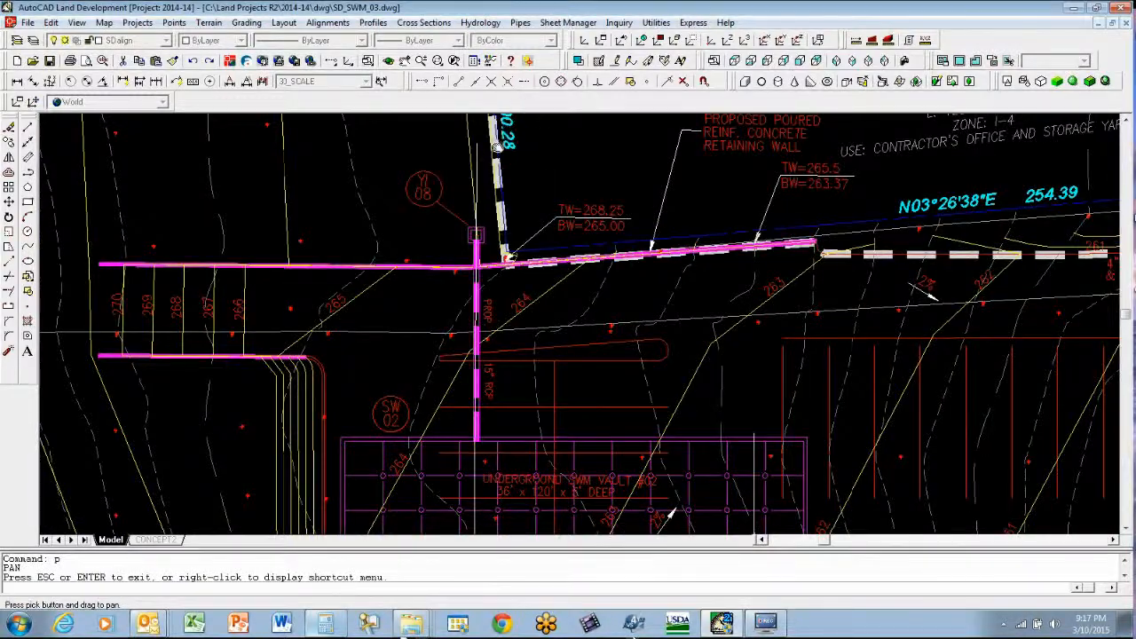
key("Escape")
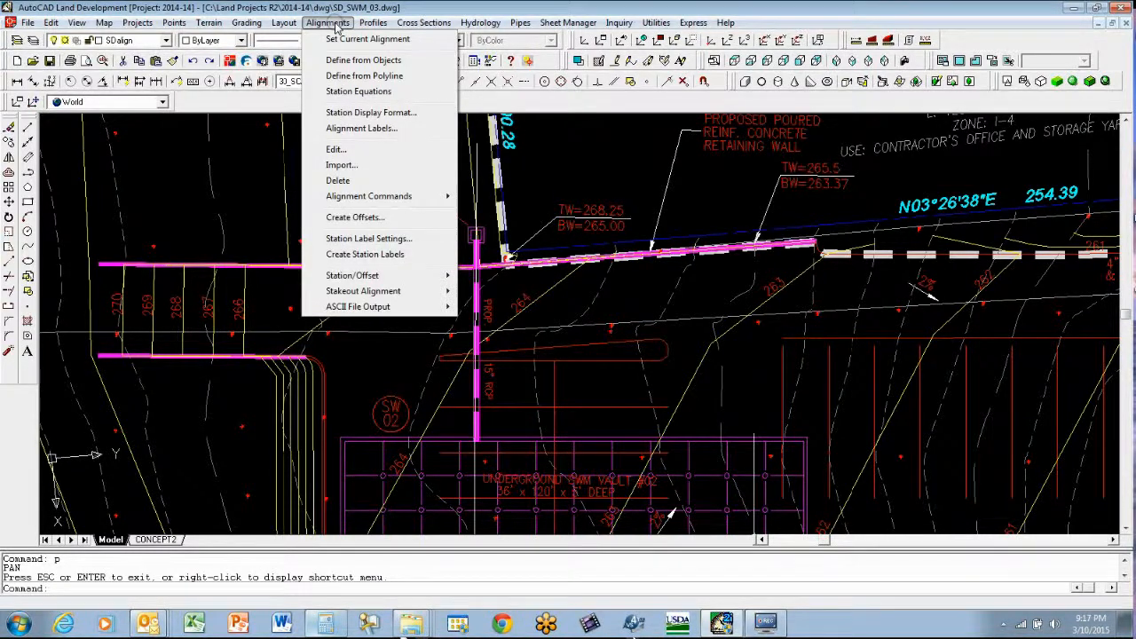
left_click(346, 76)
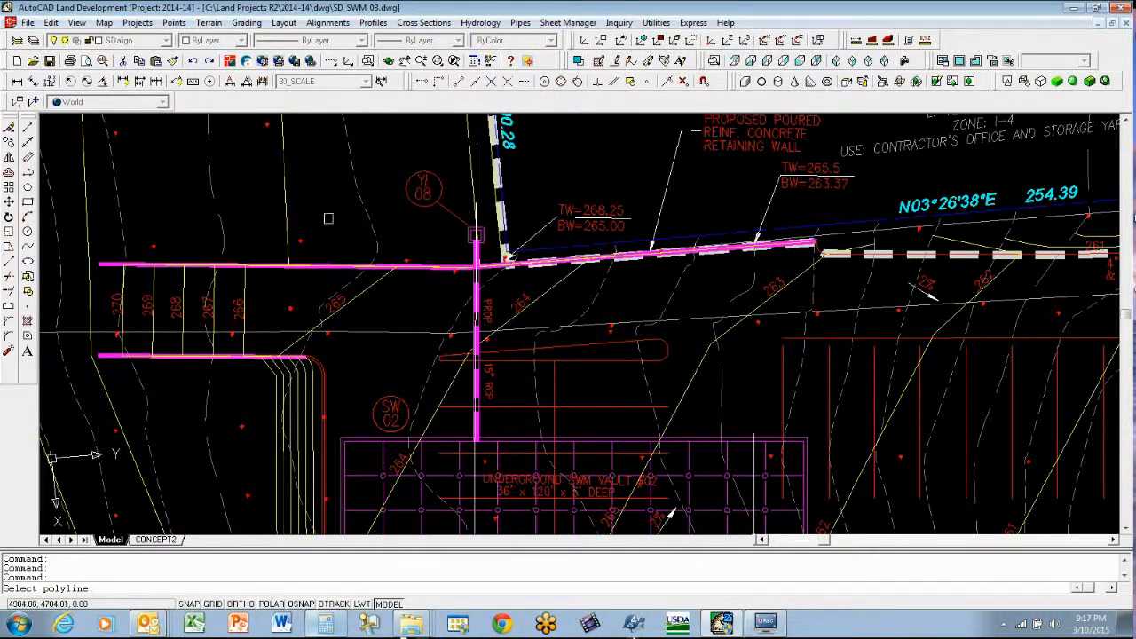
left_click(476, 149)
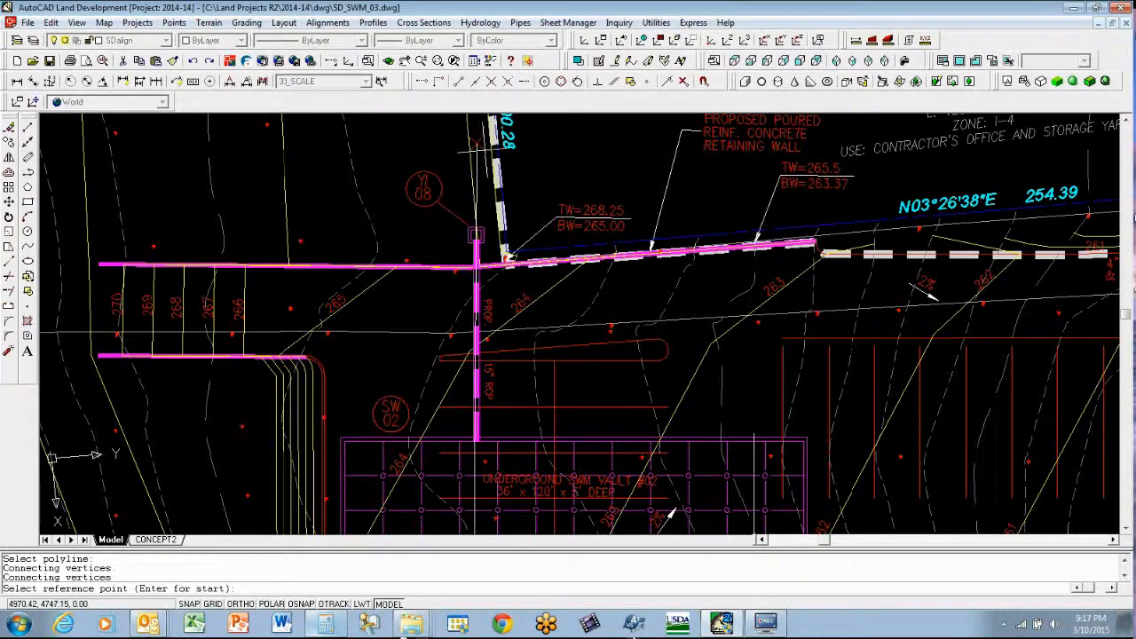
scroll(500, 187, "up", 3)
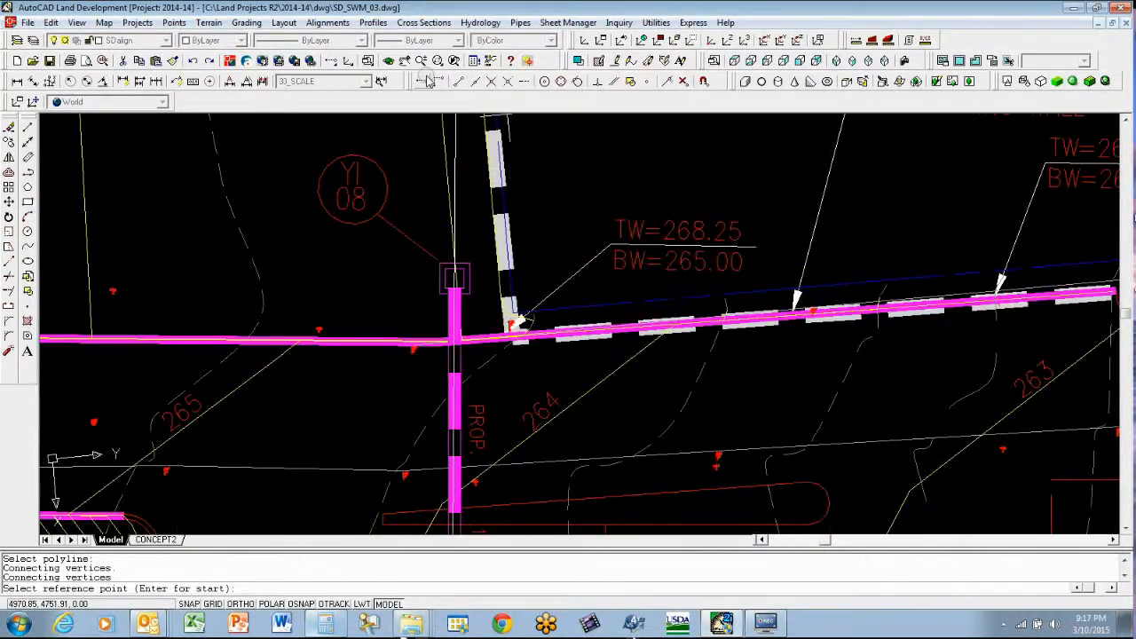
left_click(404, 60)
mouse_move(414, 147)
left_mouse_down()
mouse_move(425, 224)
mouse_move(449, 242)
left_mouse_up()
key("Escape")
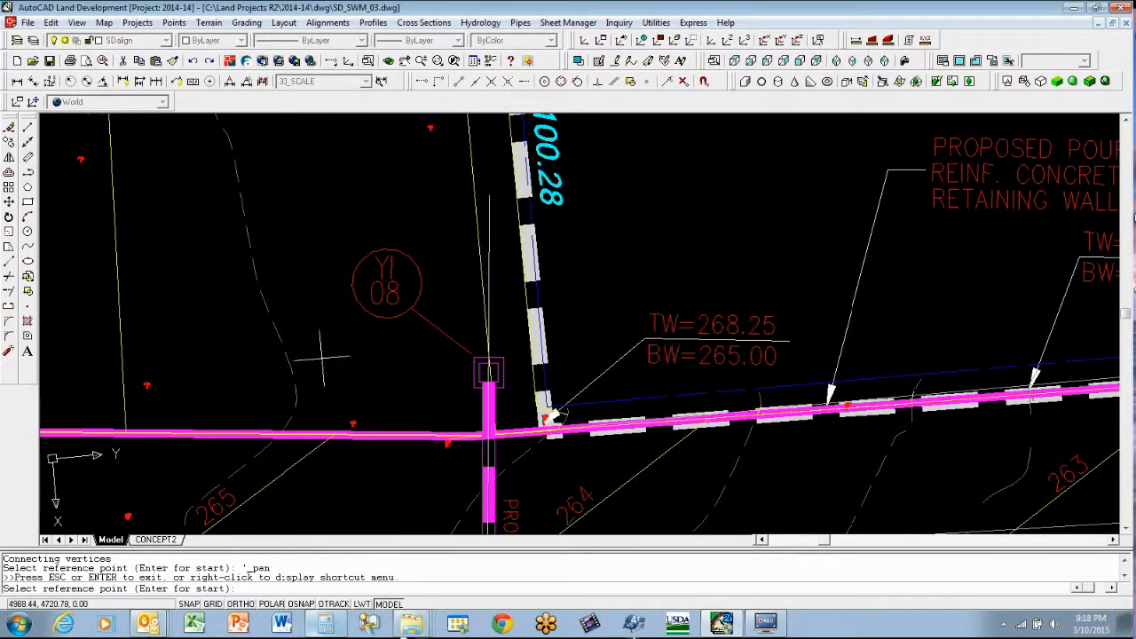
key("Return")
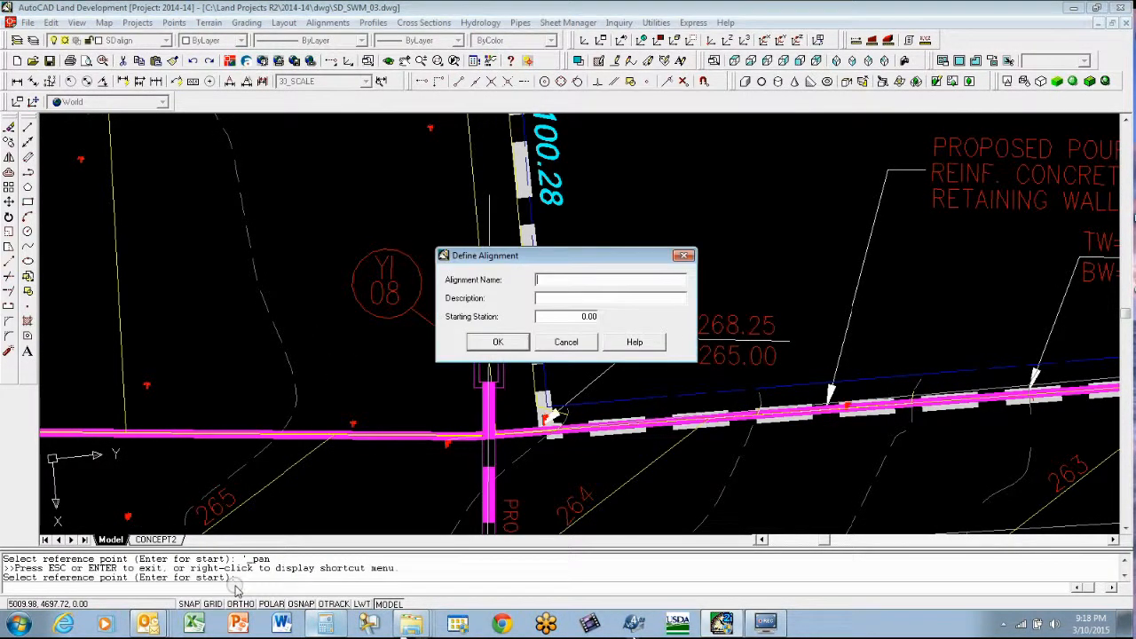
Step: Name the alignment YI08_to_SWV02, describe it as "Storm Drain Pipe from YI08 to Vault 02", and accept the definition
left_click_drag(610, 256, 824, 145)
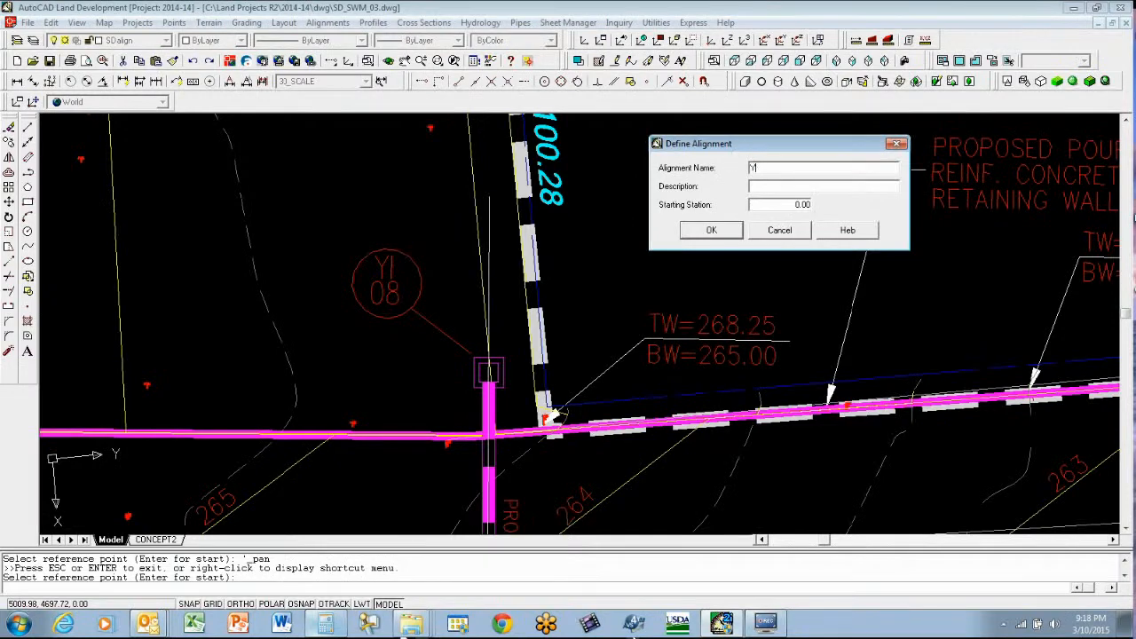
type("08_to_SWV02")
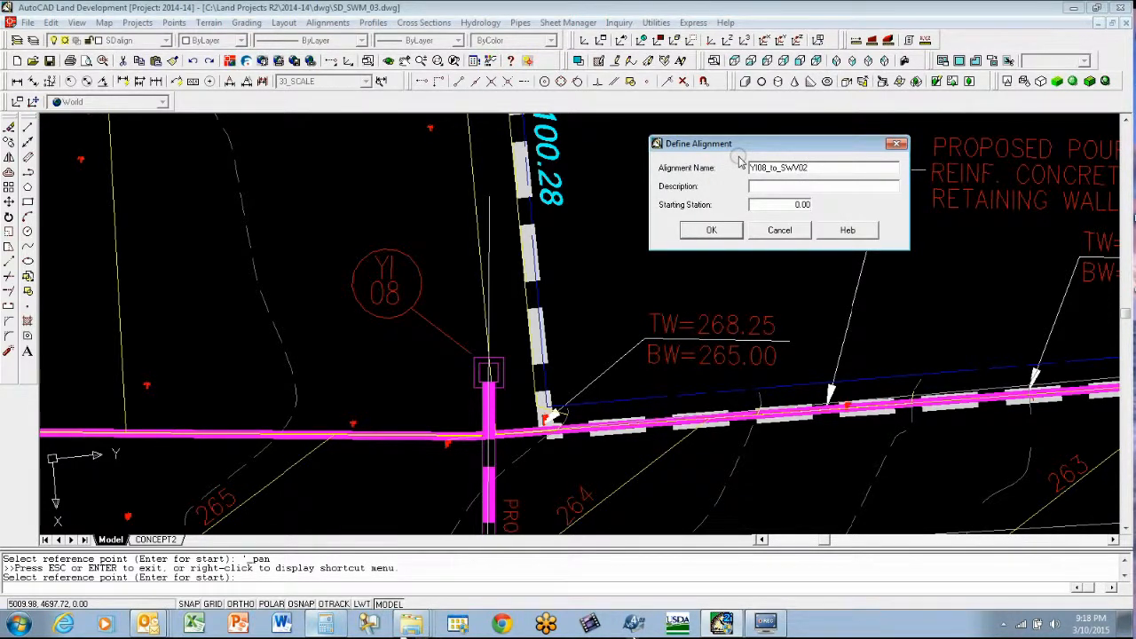
left_click(763, 188)
type("Storm D Drain Pipe from Y108 to Yault 02")
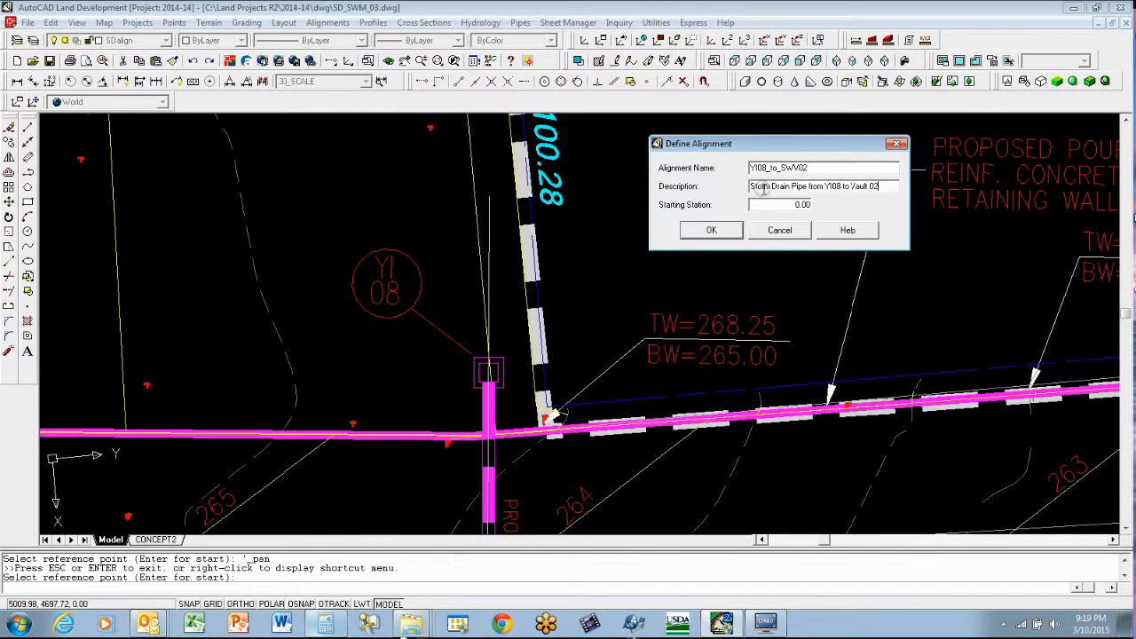
left_click(712, 229)
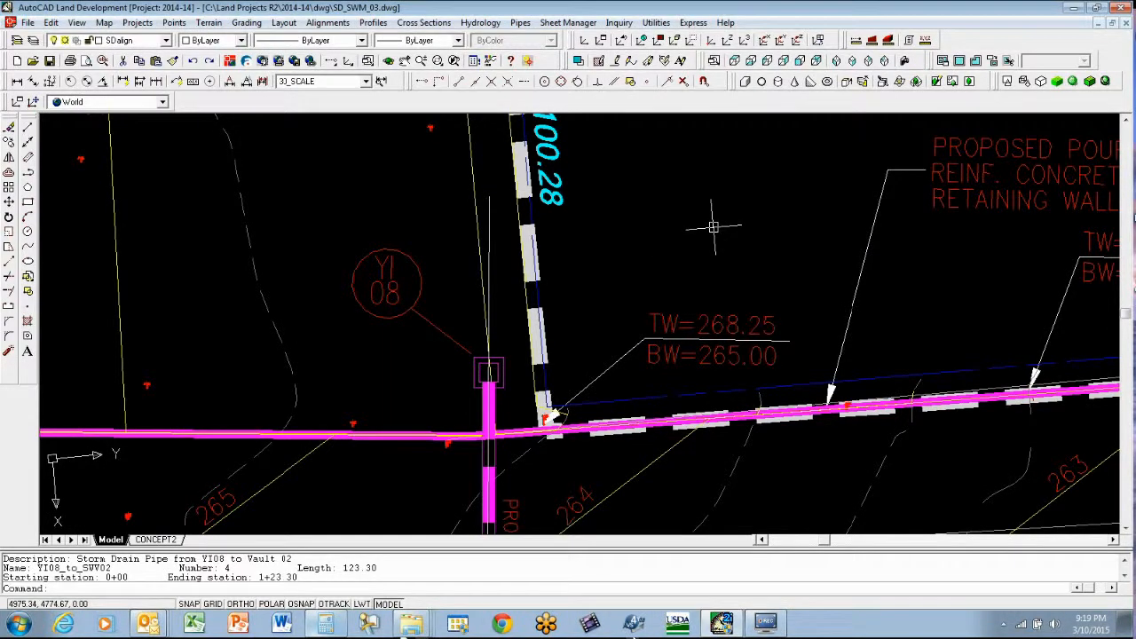
Step: Query the station and offset on the YI08_to_SWV02 alignment at a point near its start, beyond inlet YI 08
scroll(544, 293, "down", 5)
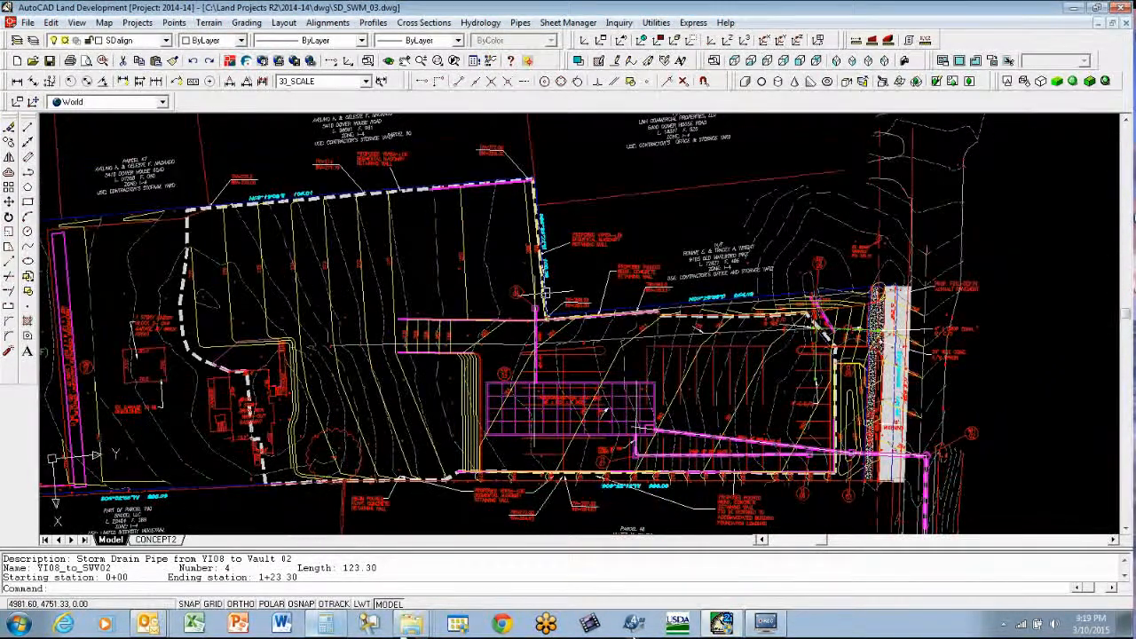
type("z")
key("Return")
left_click(497, 250)
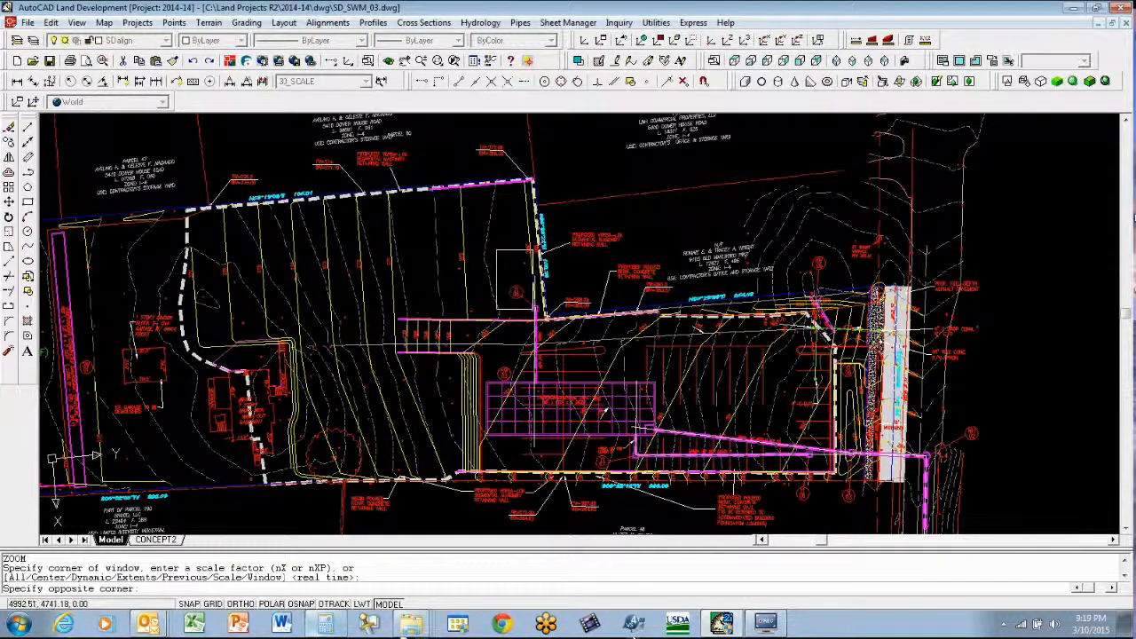
left_click(597, 315)
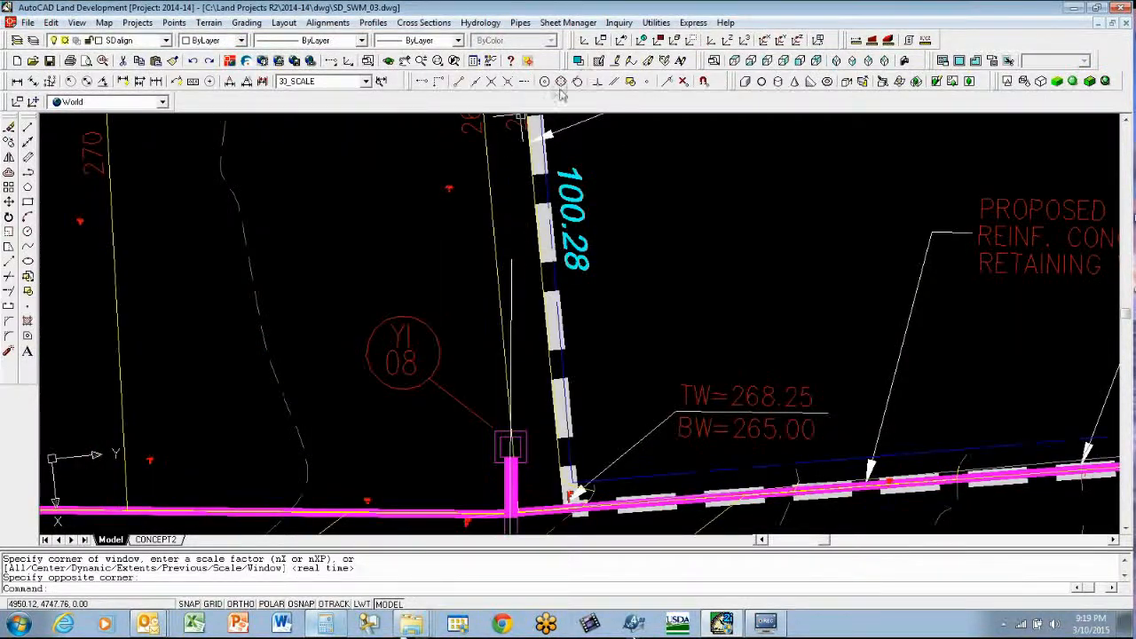
left_click(618, 23)
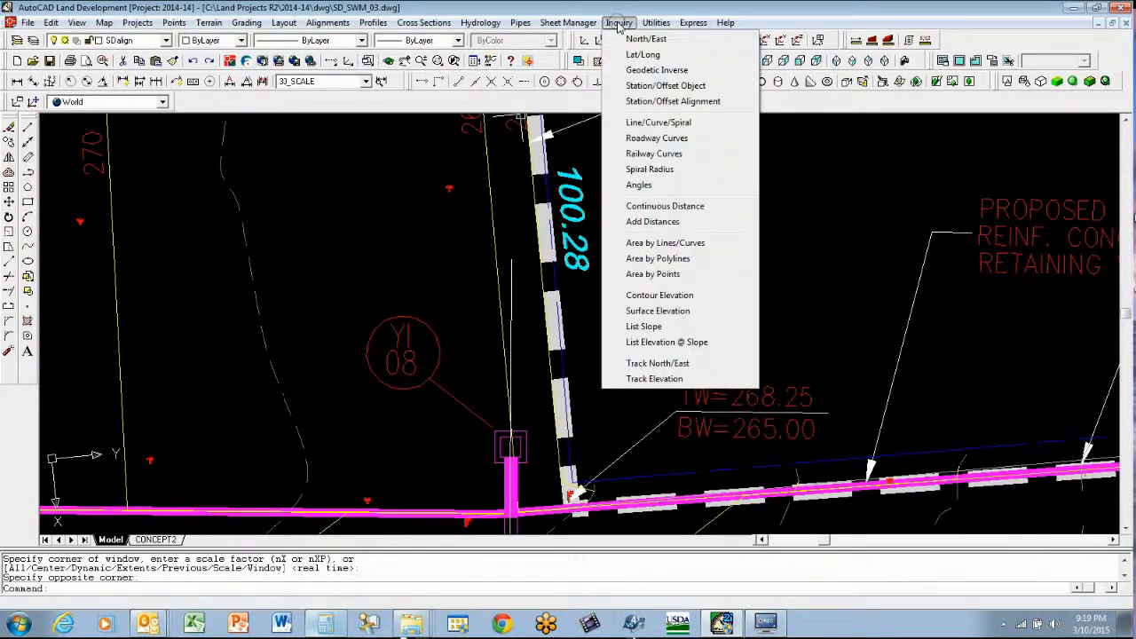
left_click(646, 101)
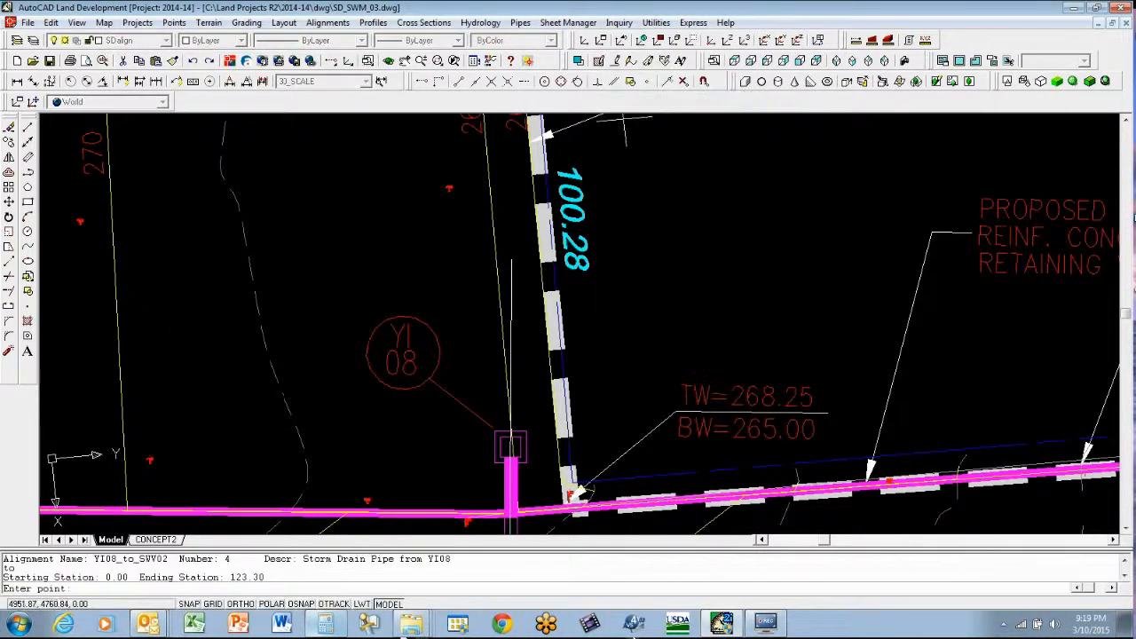
left_click(512, 306)
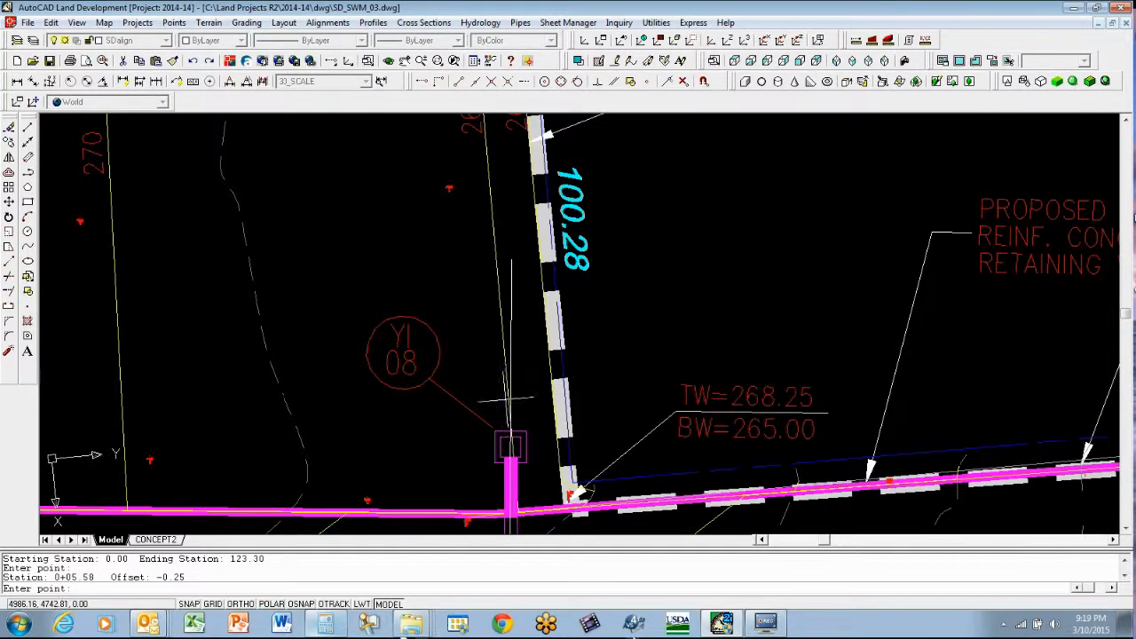
Step: Query the station and offset where the 15" RCP meets the edge of underground vault #02, and end the inquiry
scroll(520, 333, "down", 1)
left_click(405, 61)
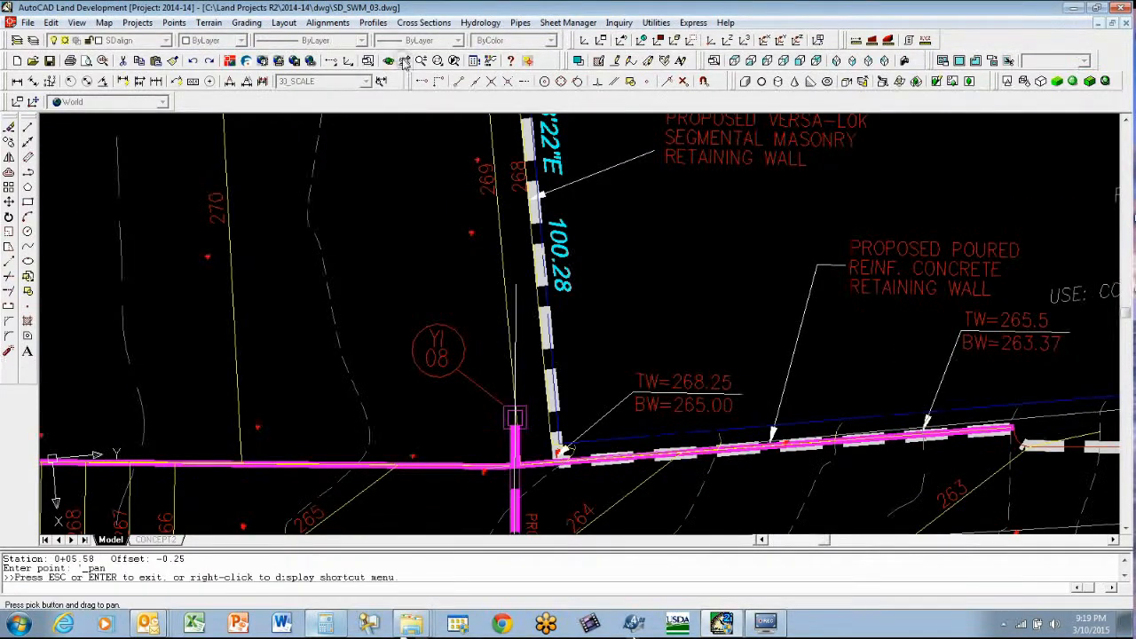
left_click_drag(418, 279, 498, 220)
key("Escape")
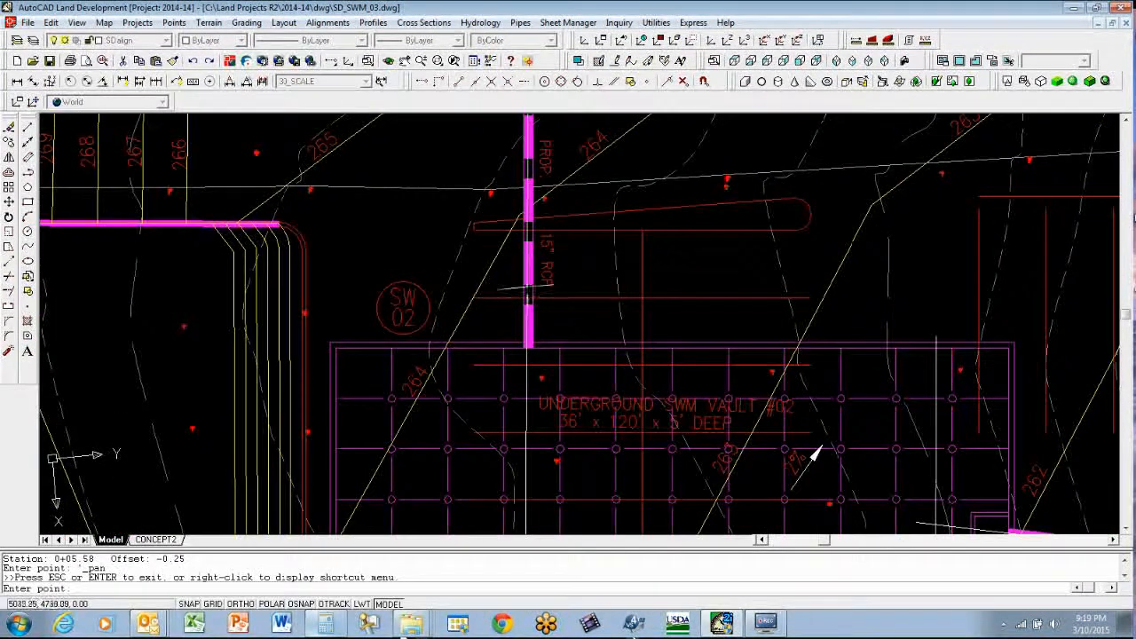
left_click(528, 348)
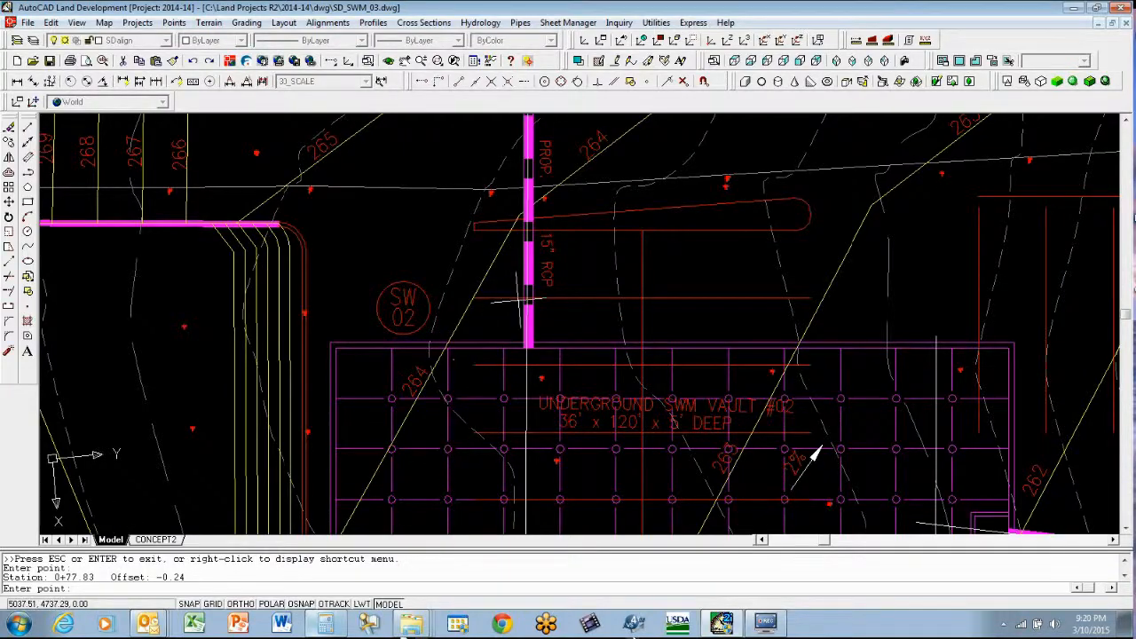
scroll(522, 312, "down", 4)
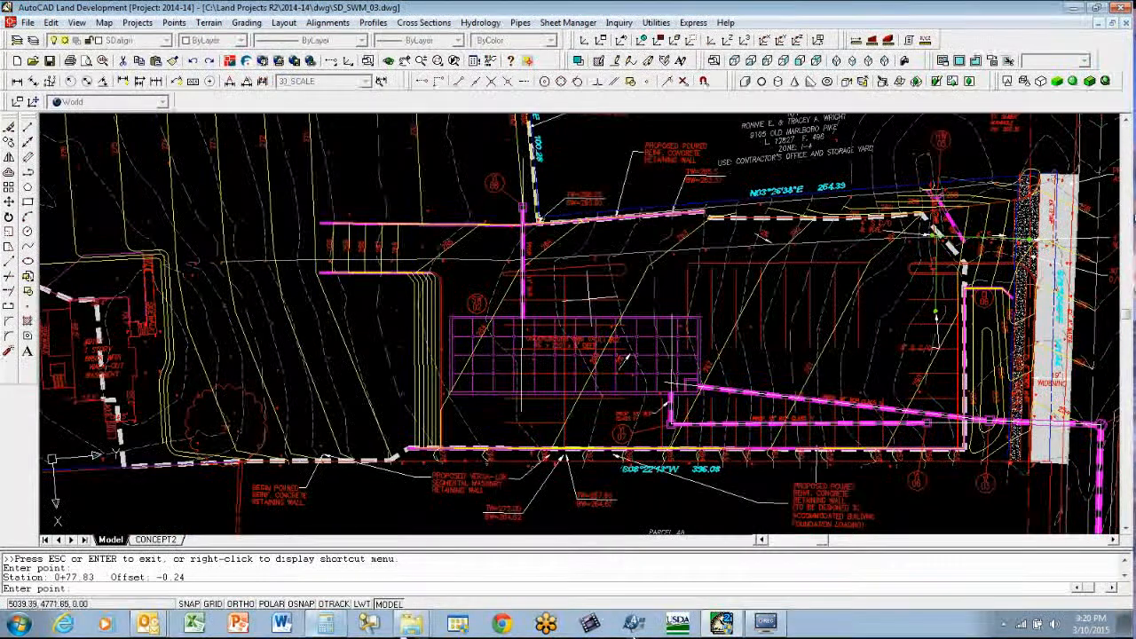
key("Escape")
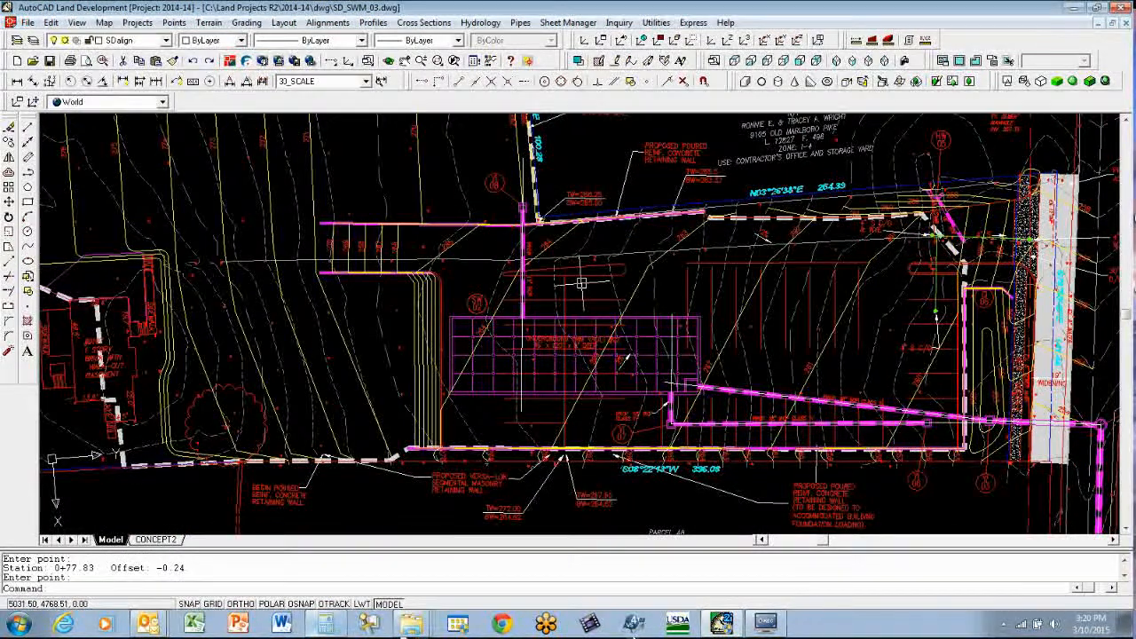
Step: Examine the 18" RCP run from underground vault #02 through inlet YI 07 to inlet YI 06
type("z")
key("Return")
left_click(585, 314)
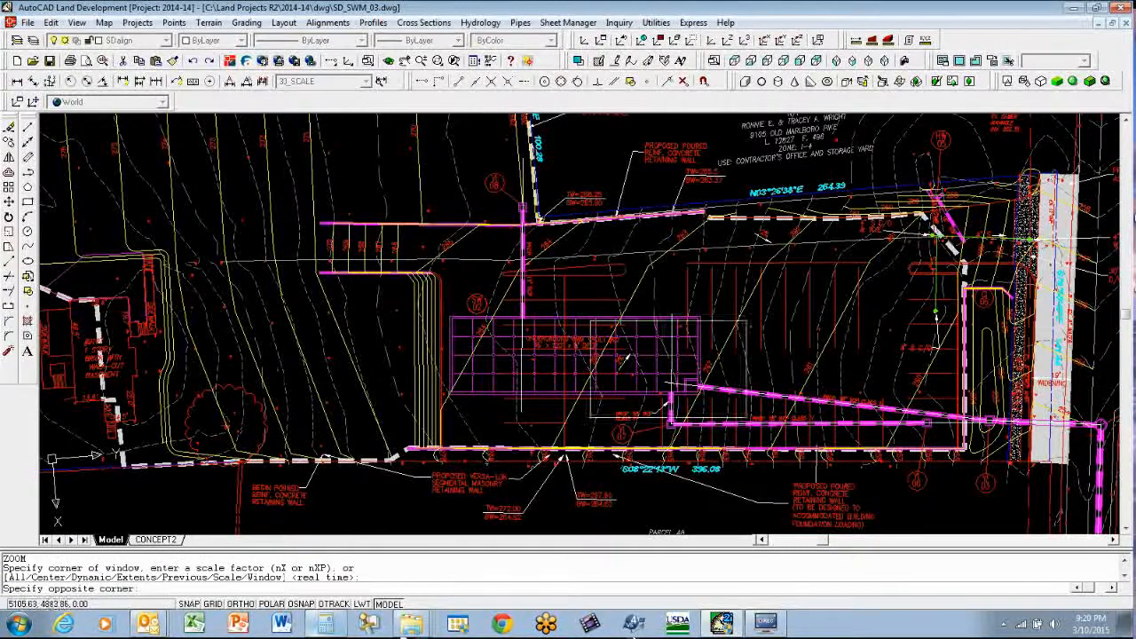
left_click(985, 461)
type("p")
key("Return")
left_click_drag(278, 297, 417, 332)
key("Escape")
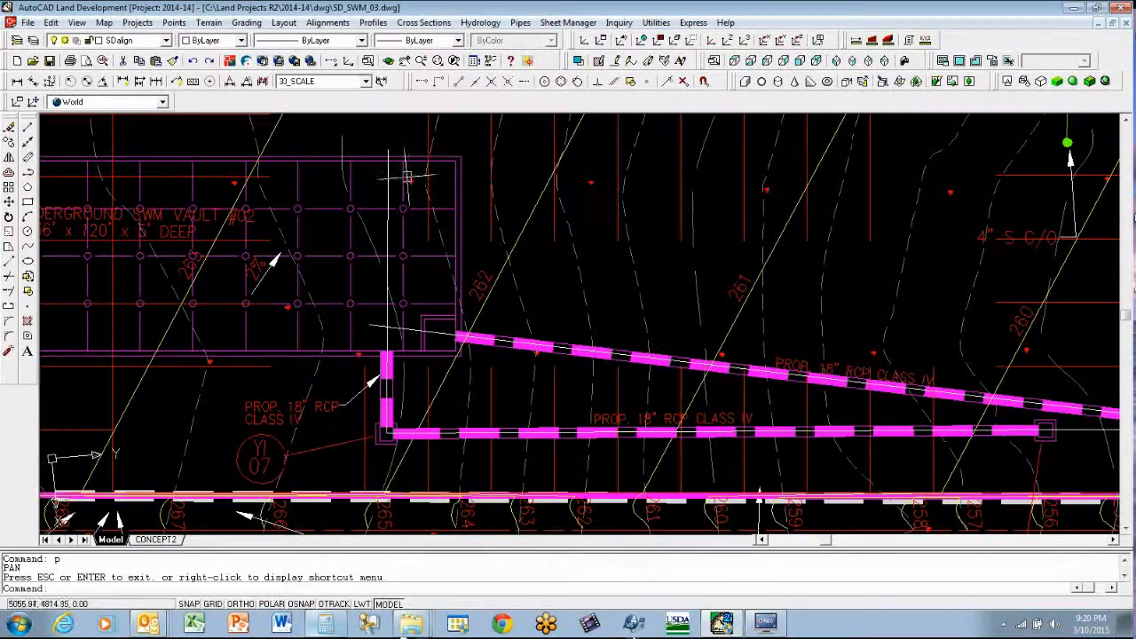
type("p")
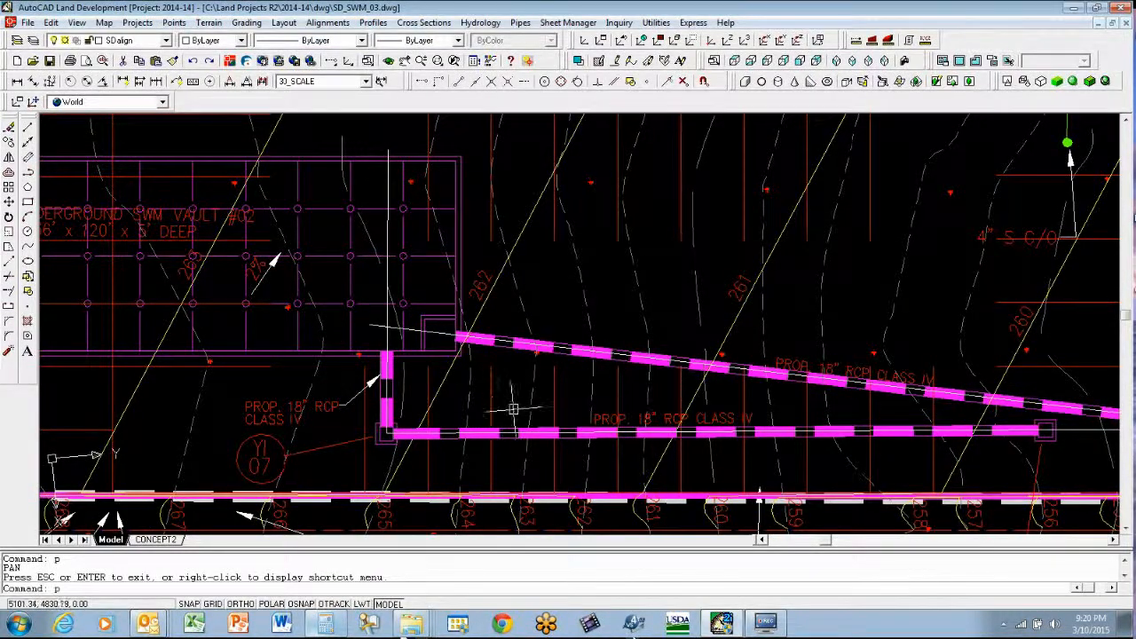
key("Return")
left_click_drag(535, 391, 199, 297)
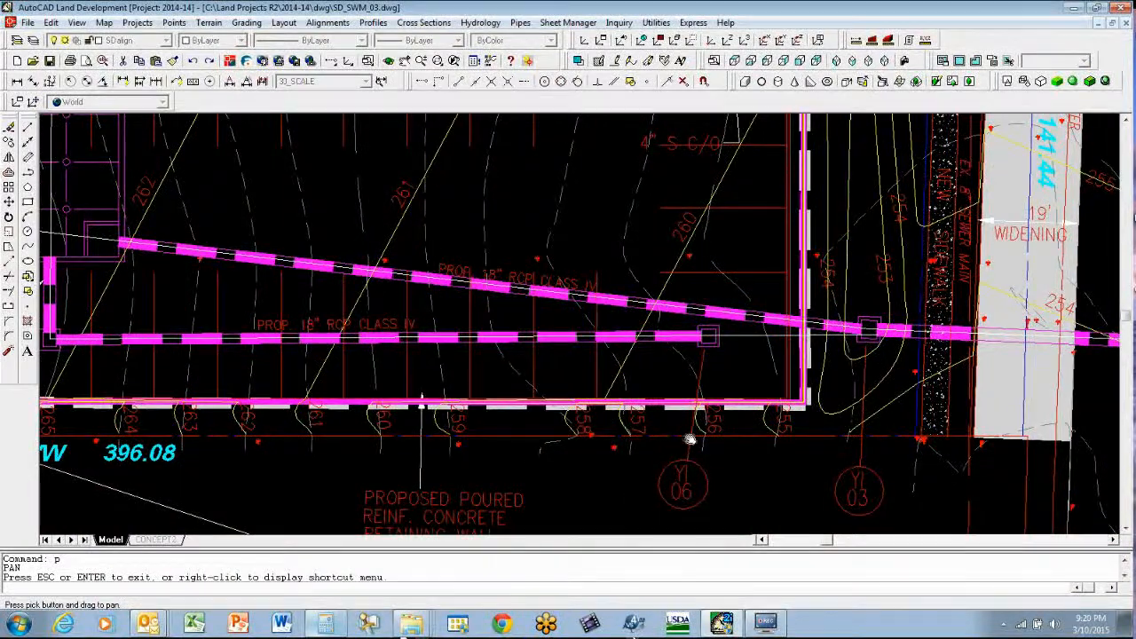
left_click_drag(376, 349, 727, 344)
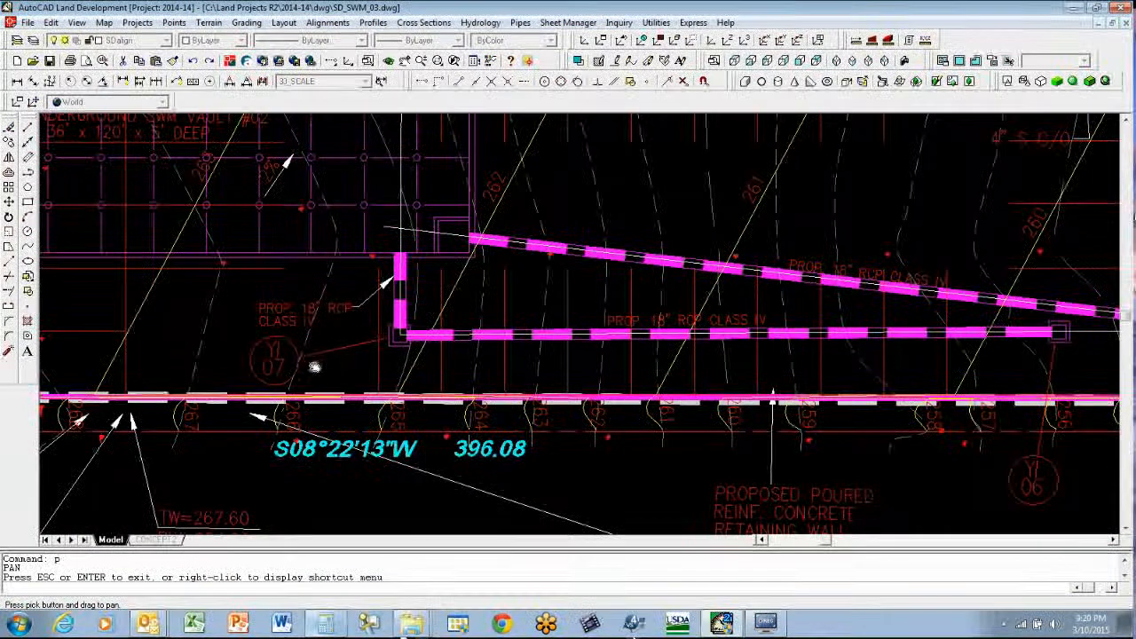
mouse_move(404, 225)
left_mouse_down()
mouse_move(381, 299)
mouse_move(362, 312)
mouse_move(311, 229)
left_mouse_up()
key("Escape")
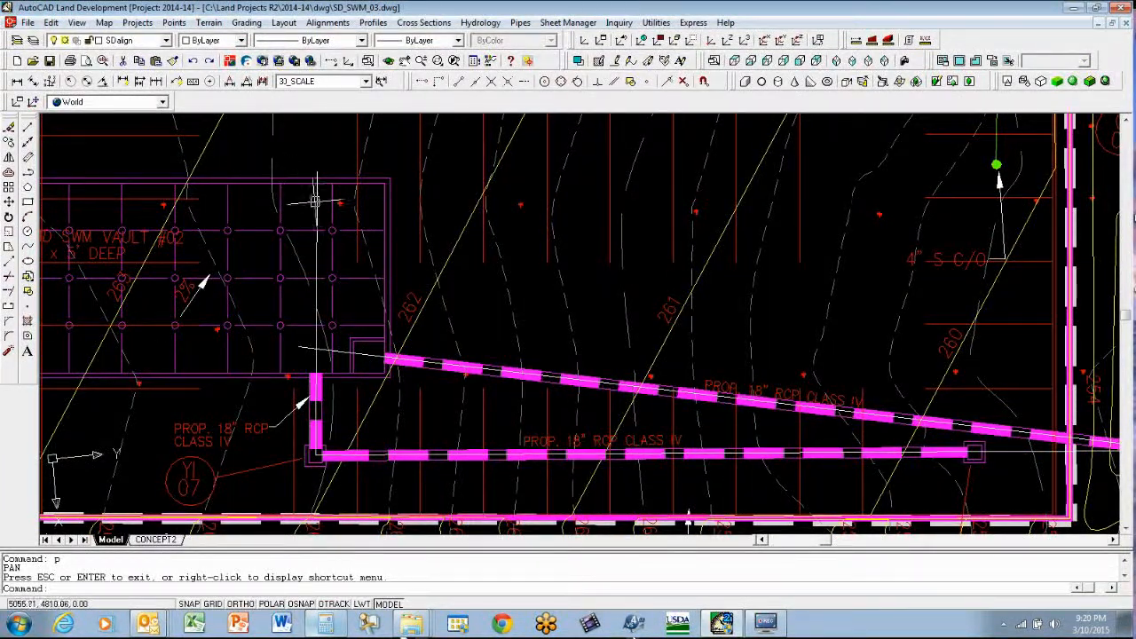
Step: Define an alignment from the polyline running from the vault through YI 07 to YI 06, using its start as the reference point
left_click(327, 22)
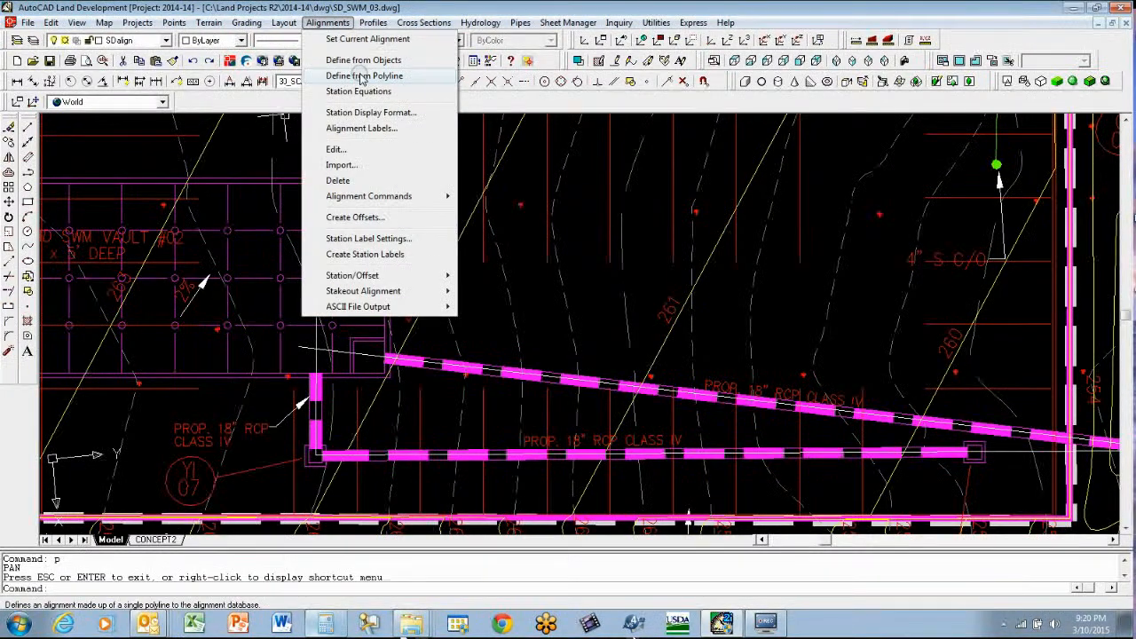
left_click(362, 78)
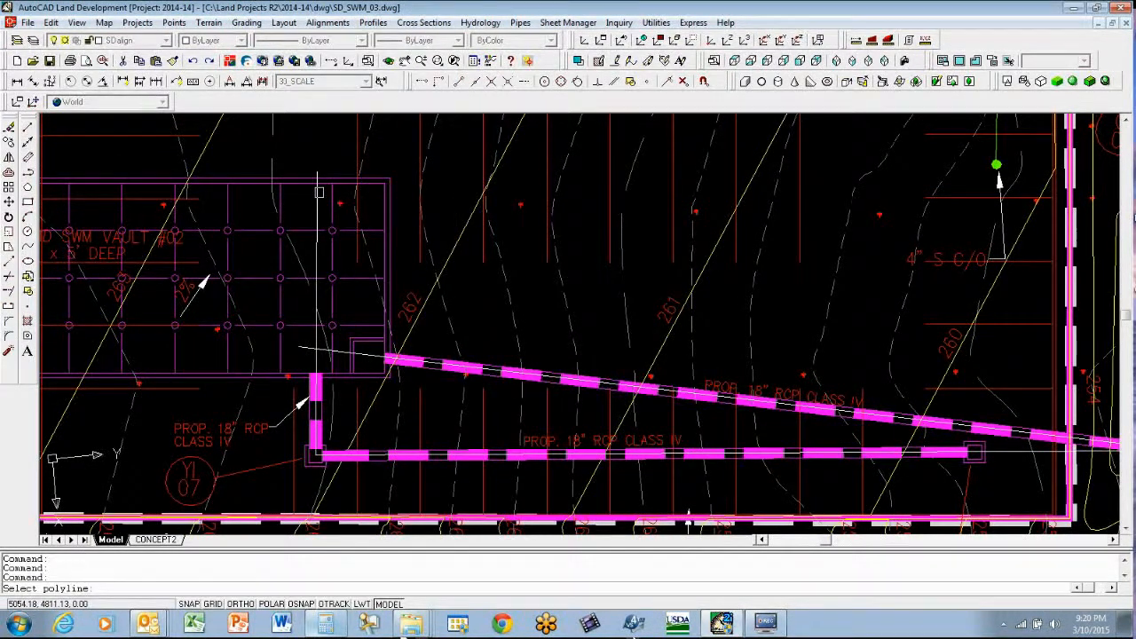
left_click(319, 192)
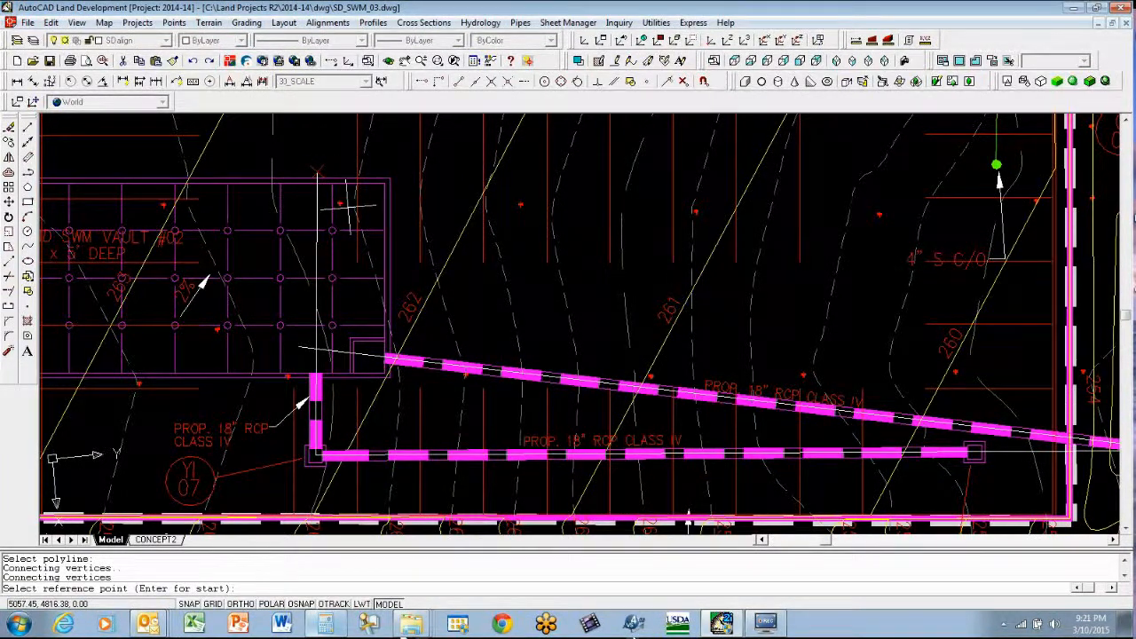
key("Return")
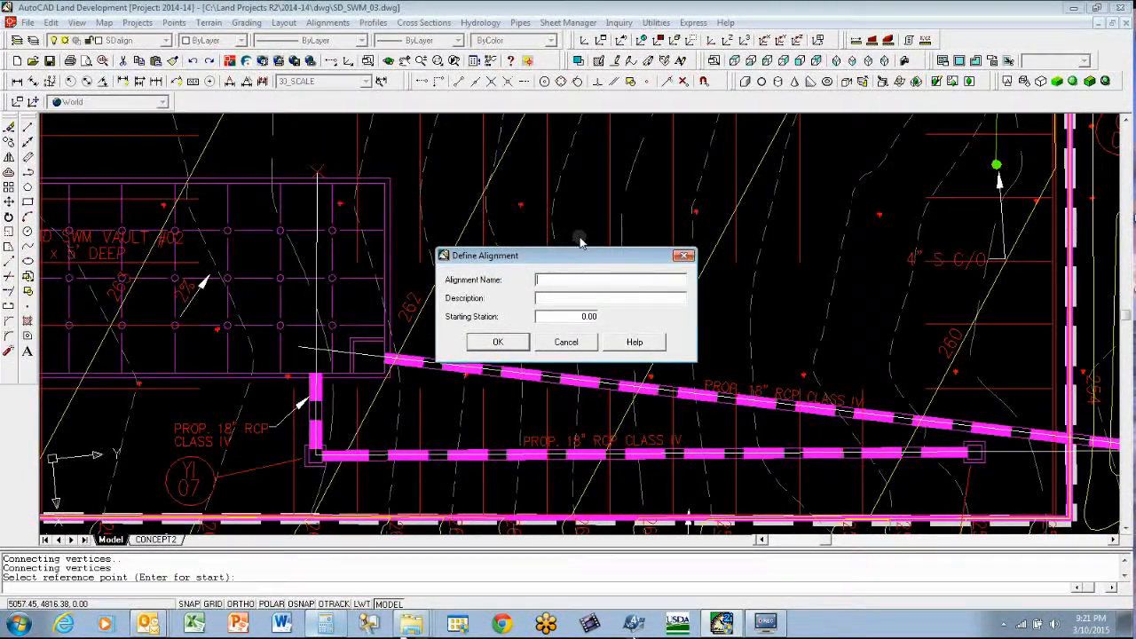
Step: Name the alignment YI07_to_YI06, describe it as "Storm Pipe from Yard Inlet 07 to Yard Inlet 06", and accept the definition
type("Y")
type("I07")
type("07")
type("_to_")
type("Y106")
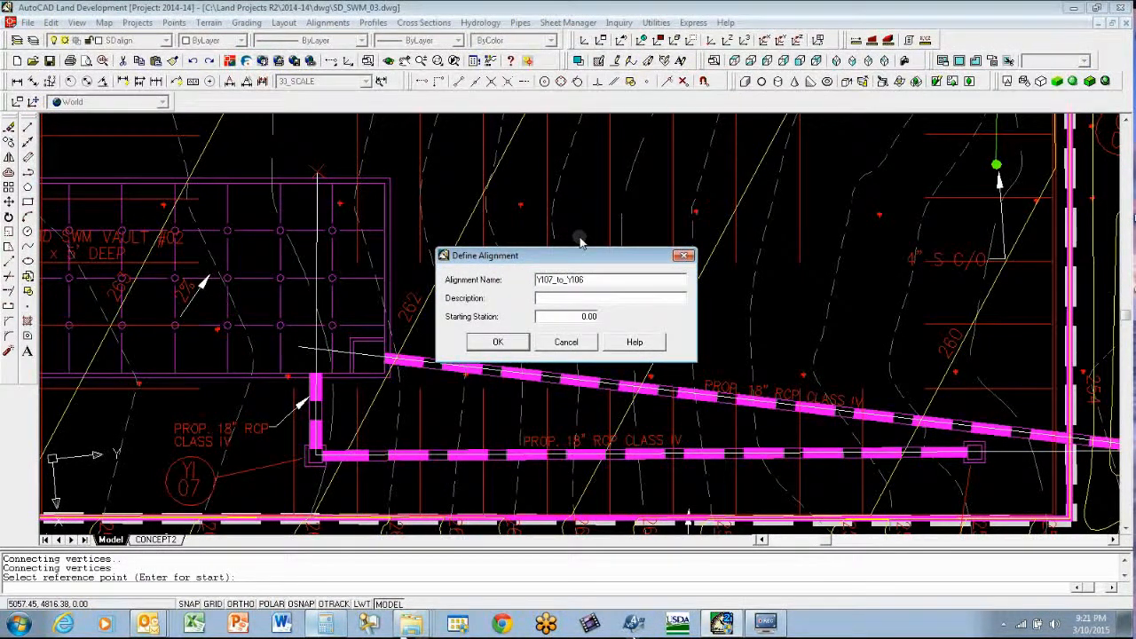
left_click(565, 297)
type("Storm P")
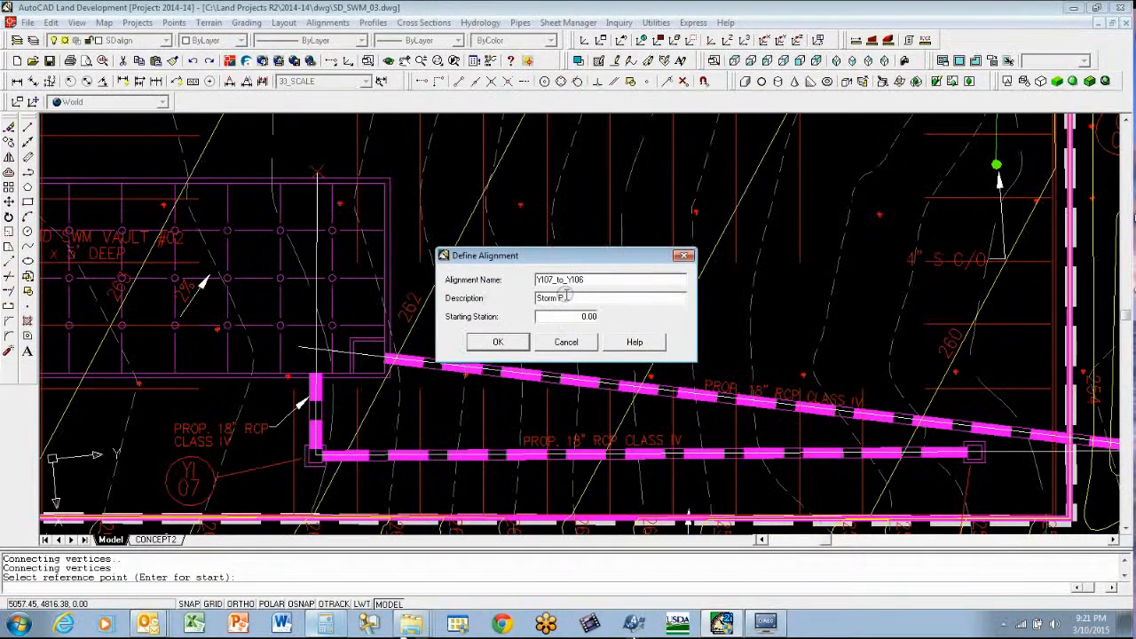
type("ipe from Yard Inlet 07 to Yard Inlet 0")
type("6")
key("Return")
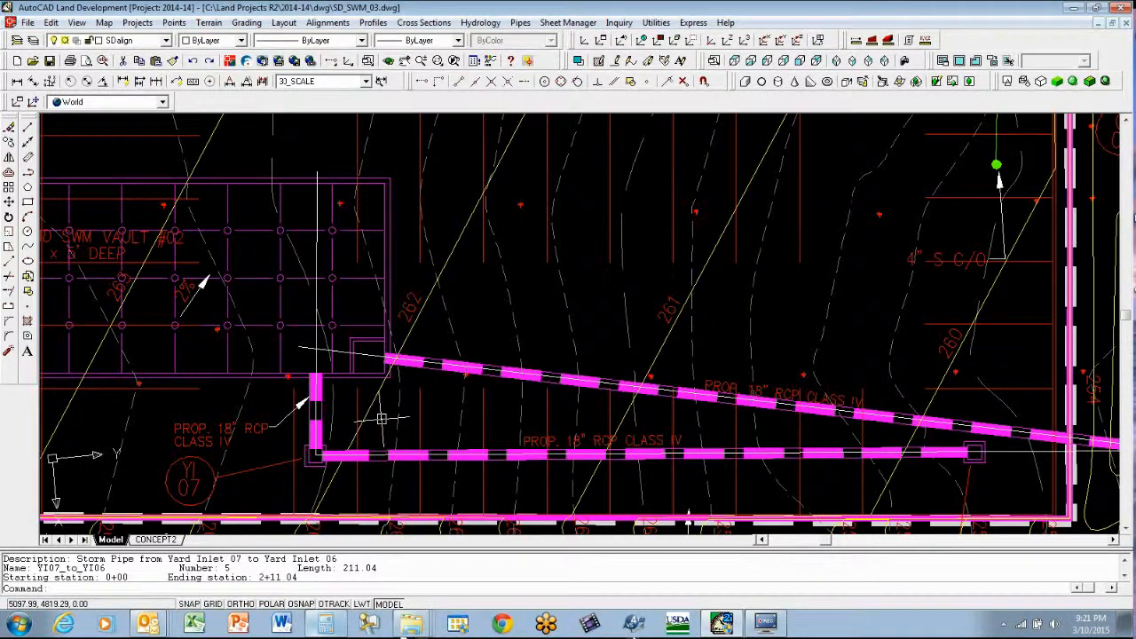
Step: Examine the storm drain run from the corner of vault #02 through YI 03 and MH 02 to MH 01
scroll(390, 399, "down", 1)
key("Escape")
key("Escape")
key("Escape")
type("p")
key("Return")
left_click_drag(601, 406, 512, 367)
key("Escape")
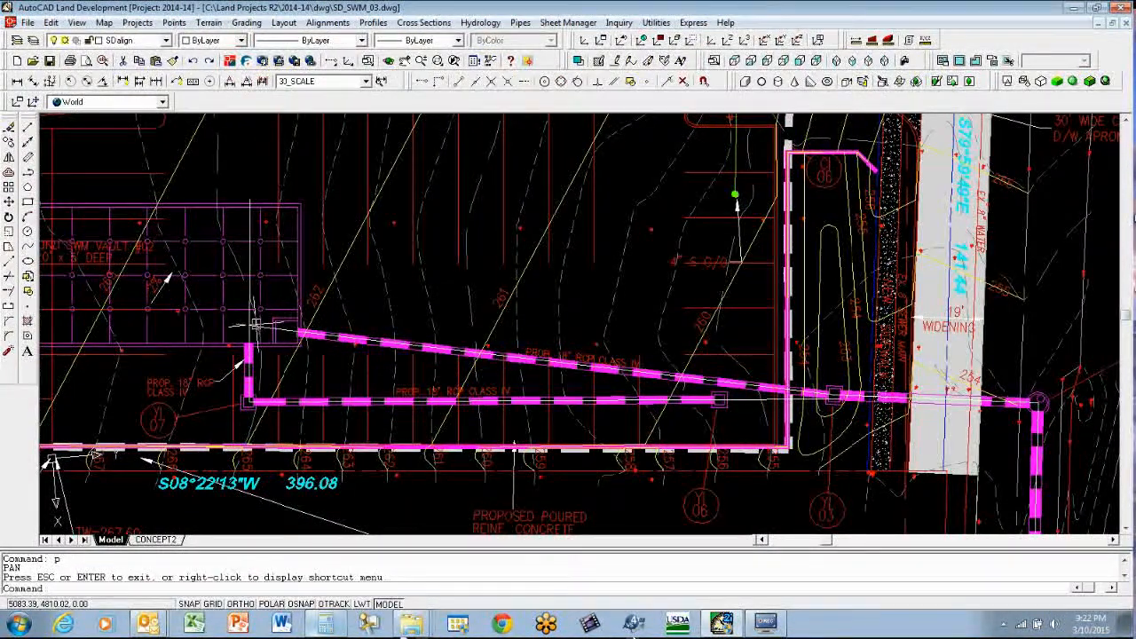
type("p")
key("Return")
left_click_drag(550, 356, 218, 270)
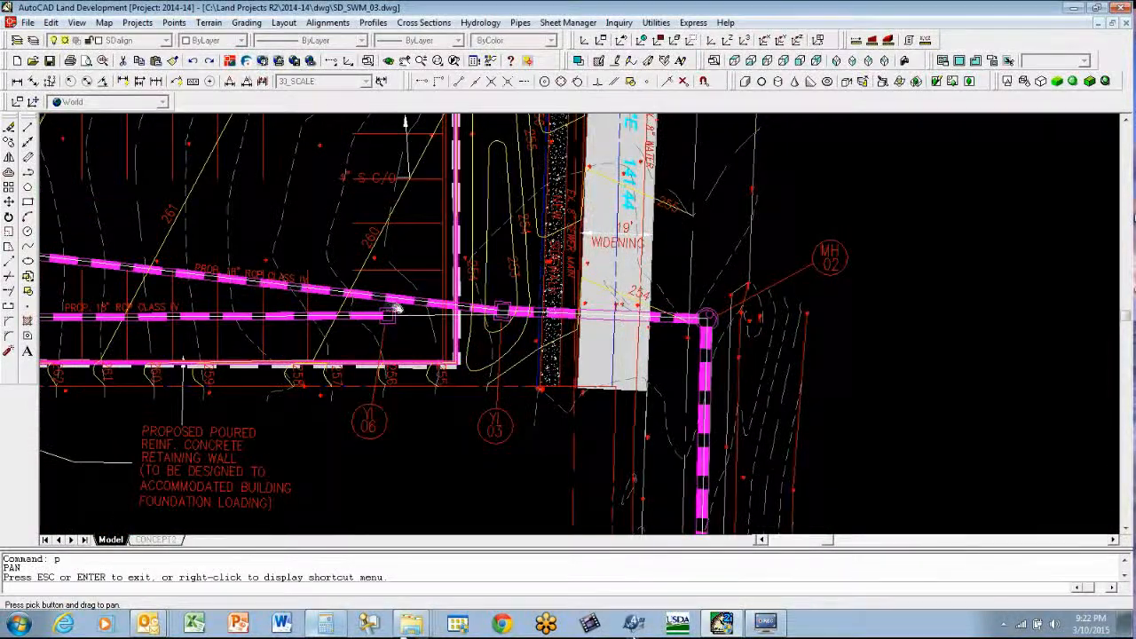
left_click_drag(708, 457, 576, 120)
mouse_move(628, 339)
left_mouse_down()
mouse_move(550, 317)
mouse_move(467, 345)
mouse_move(433, 410)
left_mouse_up()
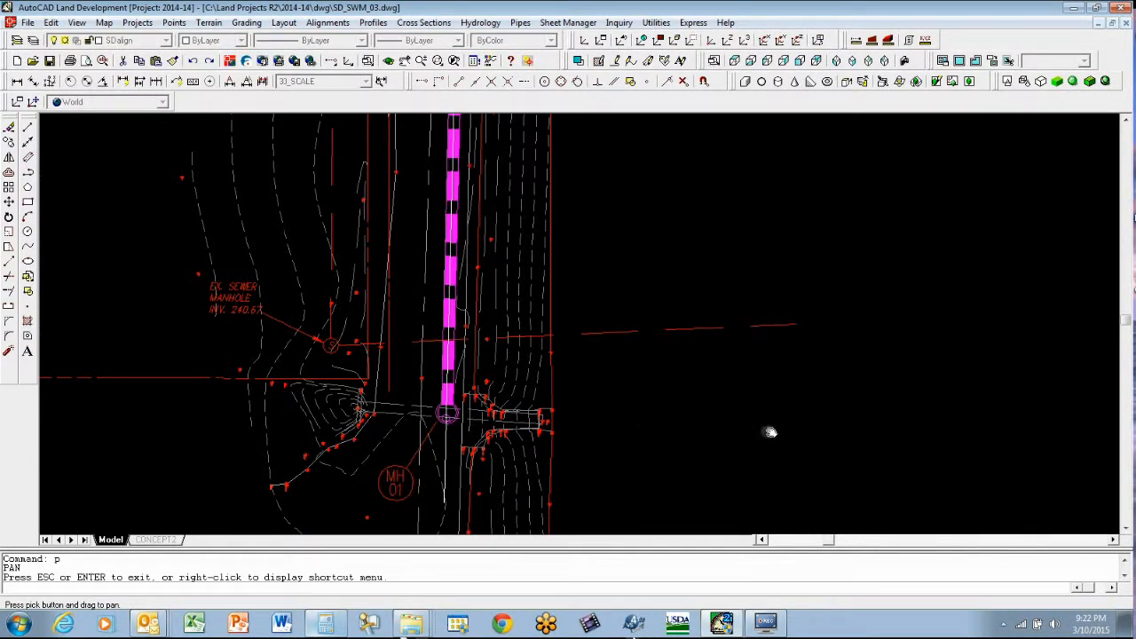
mouse_move(395, 180)
left_mouse_down()
mouse_move(494, 269)
mouse_move(694, 524)
left_mouse_up()
left_click_drag(487, 205, 680, 296)
left_click_drag(385, 289, 583, 352)
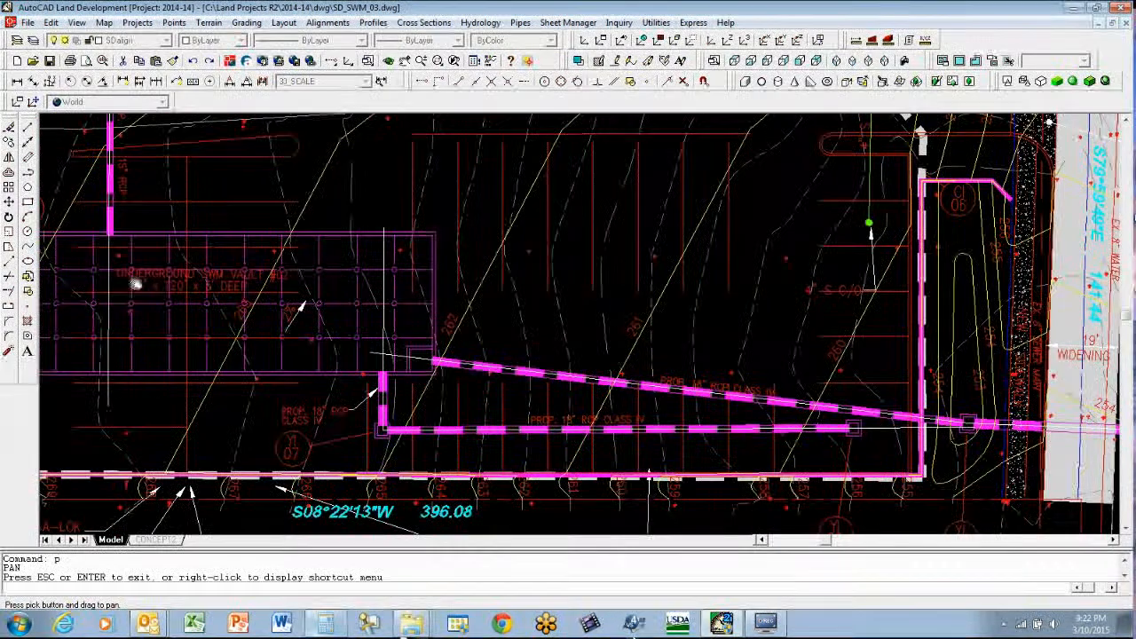
mouse_move(634, 393)
left_mouse_down()
mouse_move(349, 241)
mouse_move(273, 89)
left_mouse_up()
left_click_drag(405, 529, 433, 277)
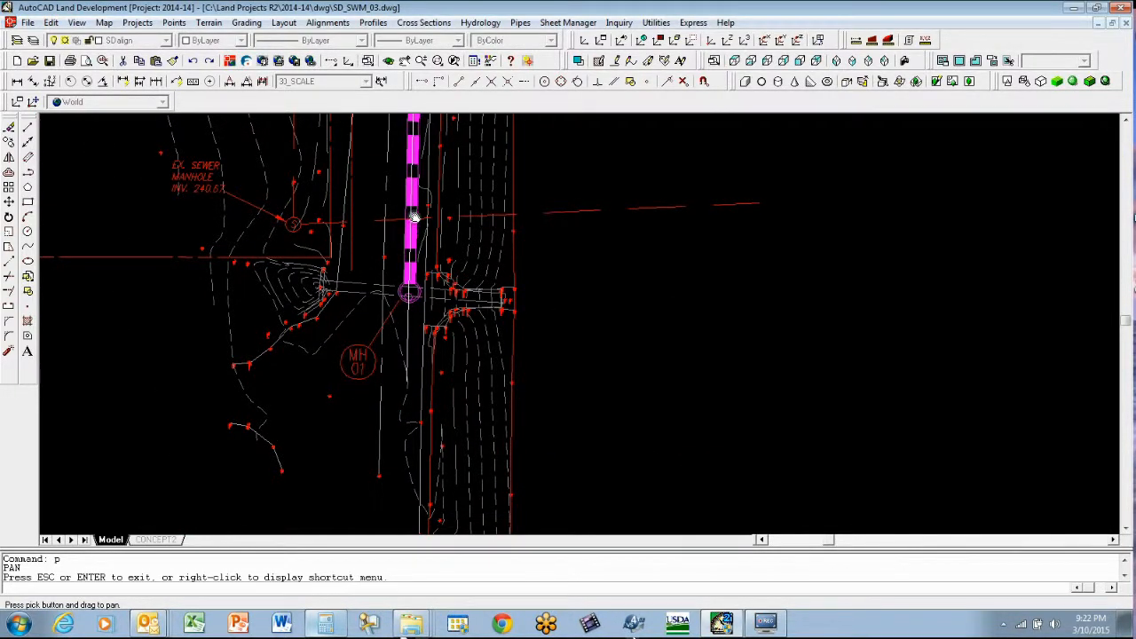
left_click_drag(413, 214, 567, 493)
left_click_drag(479, 230, 586, 514)
left_click_drag(373, 142, 715, 514)
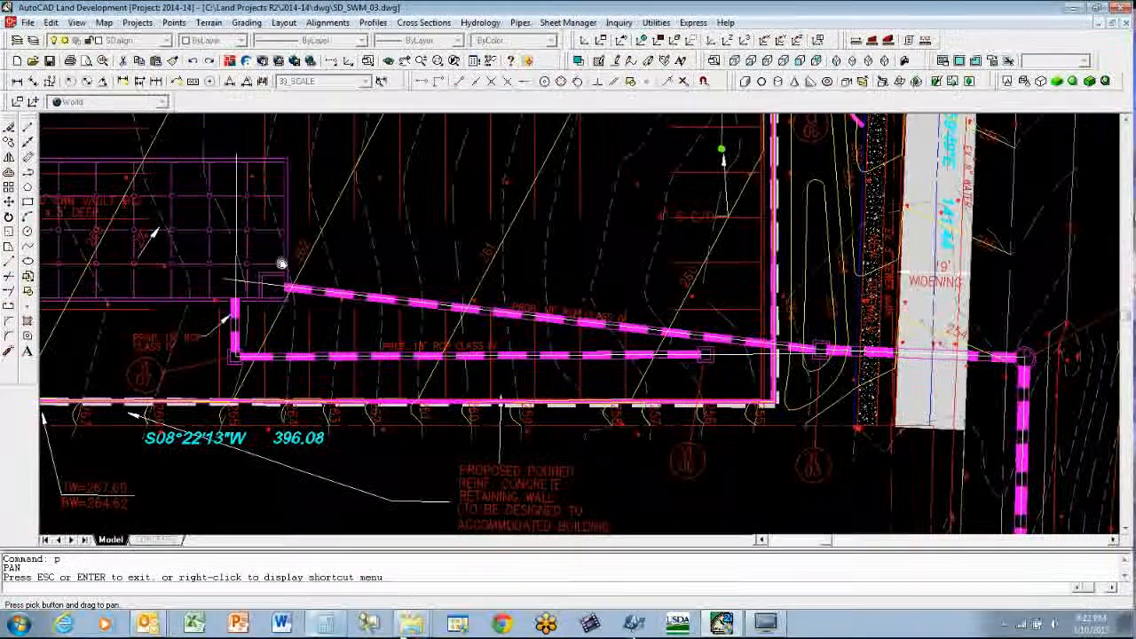
key("Escape")
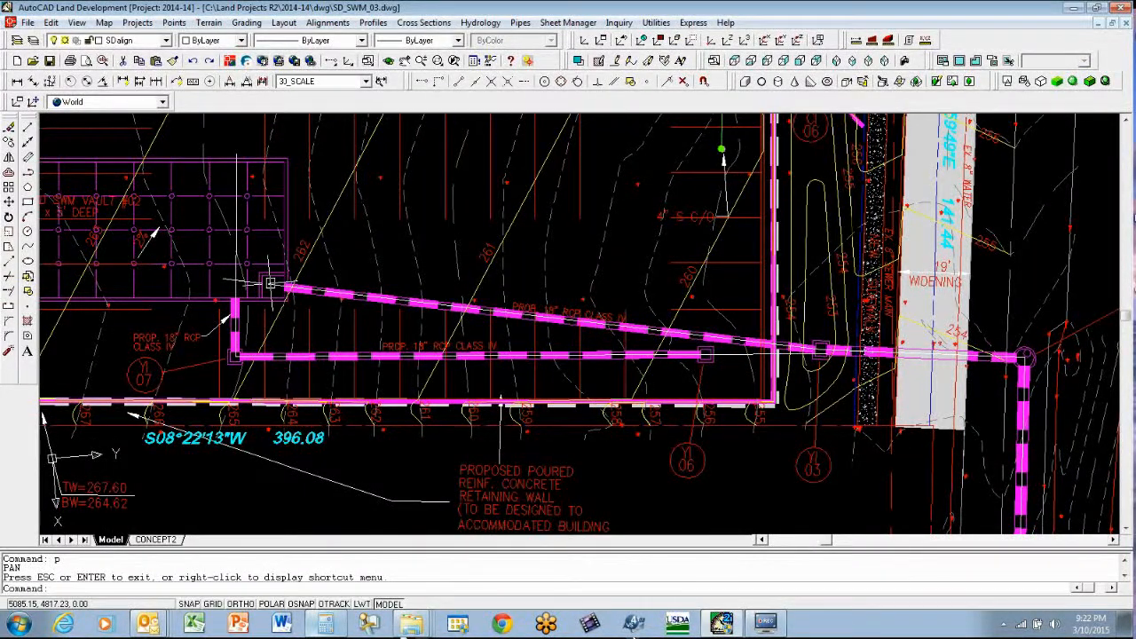
Step: Define an alignment from the polyline running from the corner of vault #02 toward YI 03, using its start as the reference point
type("z")
key("Return")
left_click(195, 222)
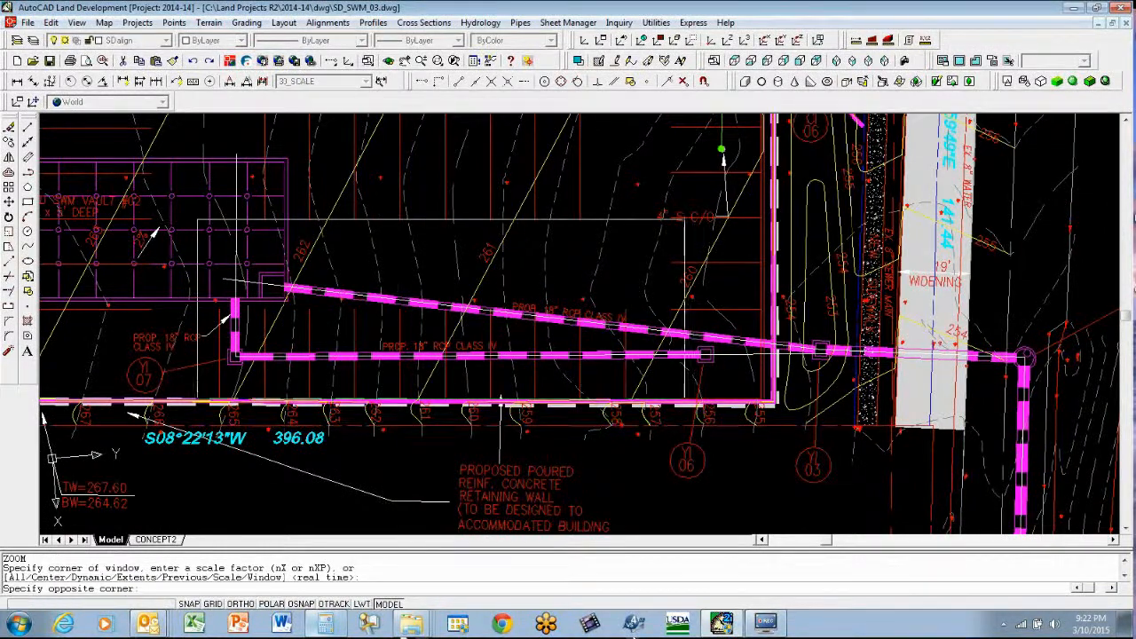
left_click(747, 404)
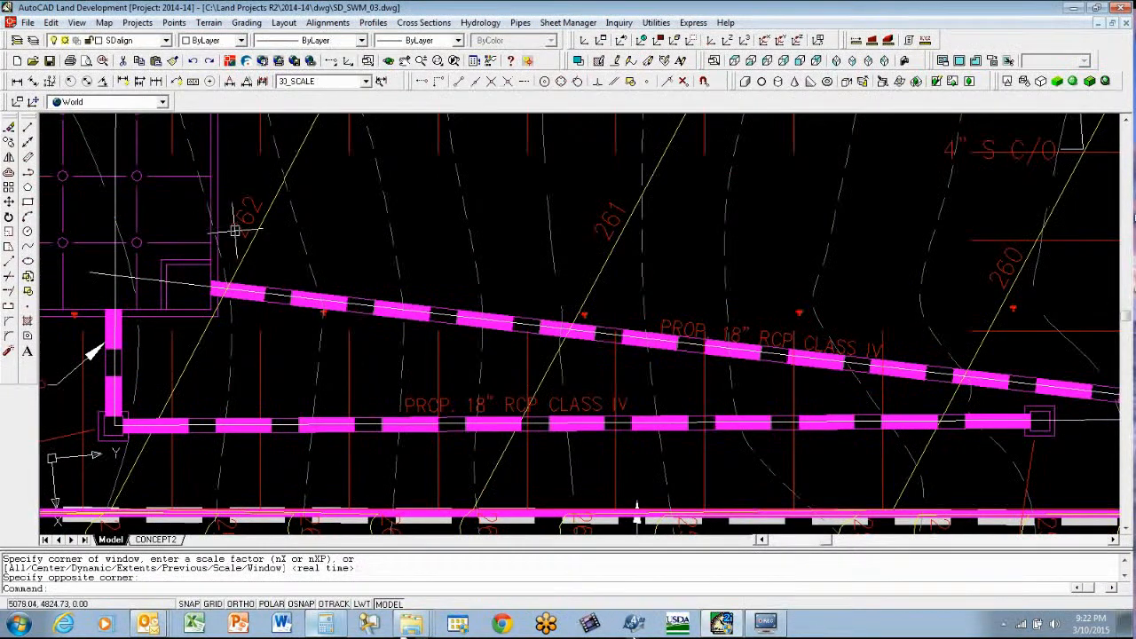
left_click(316, 24)
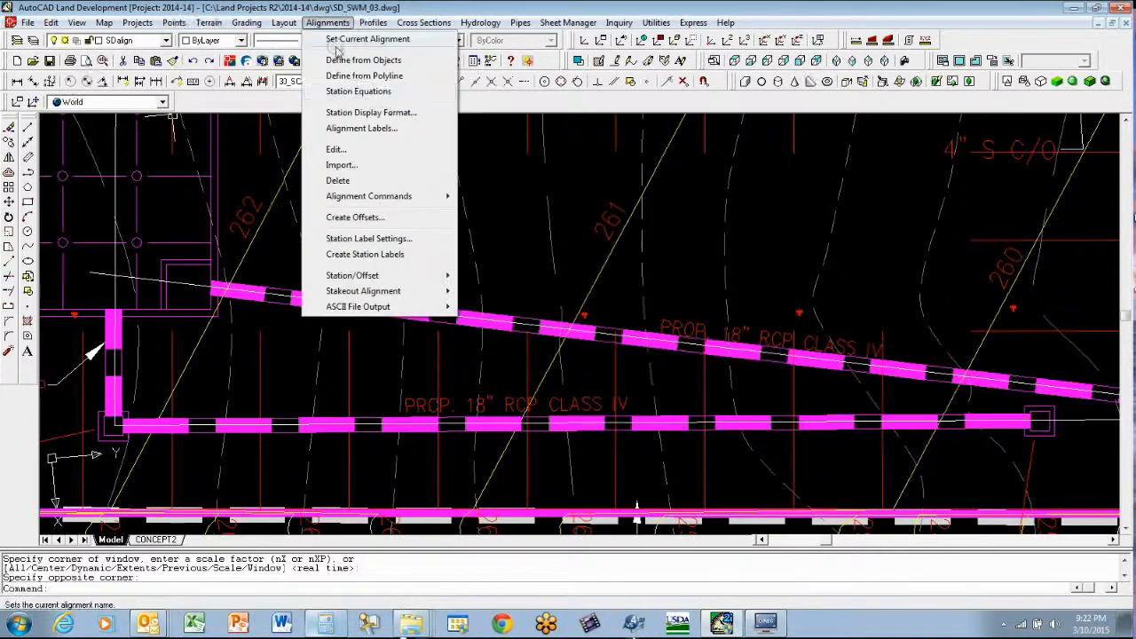
left_click(383, 77)
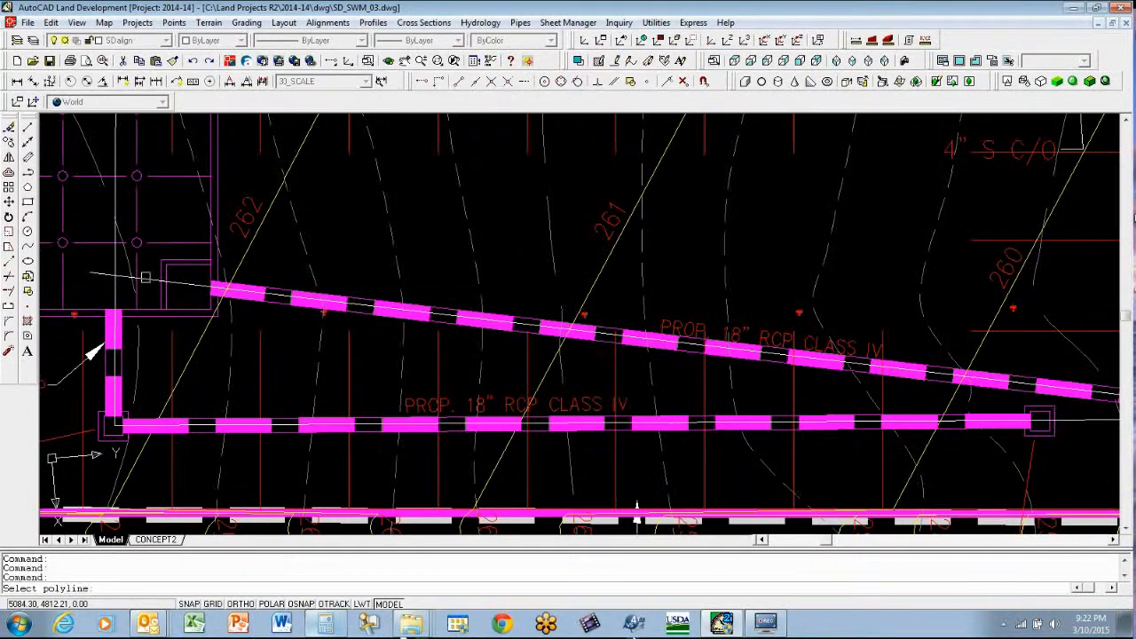
left_click(145, 277)
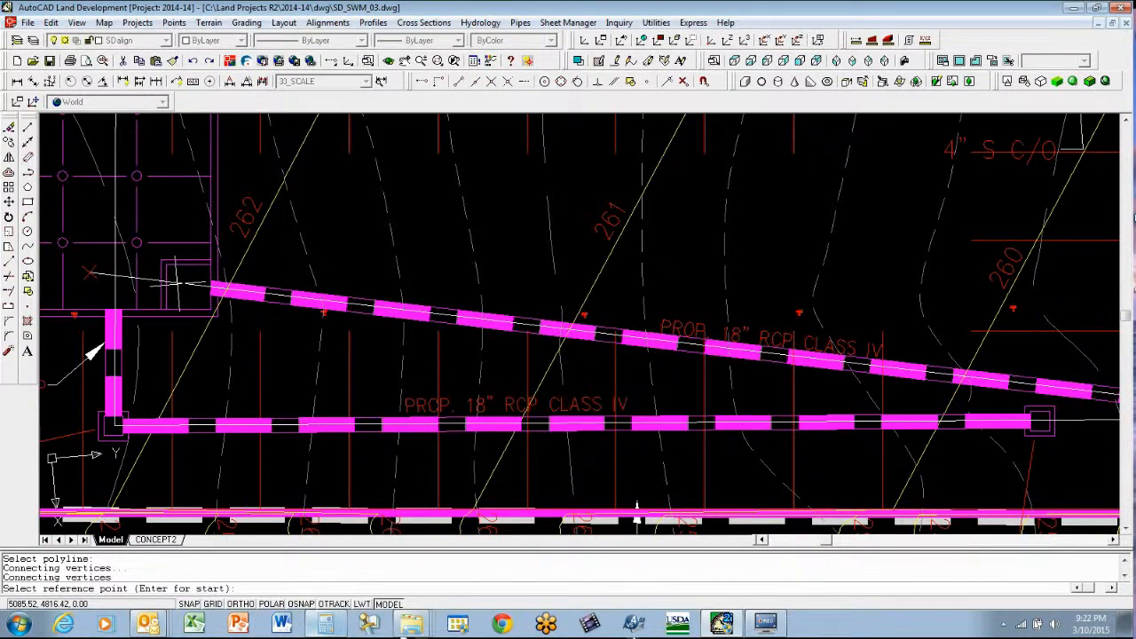
left_click(177, 283)
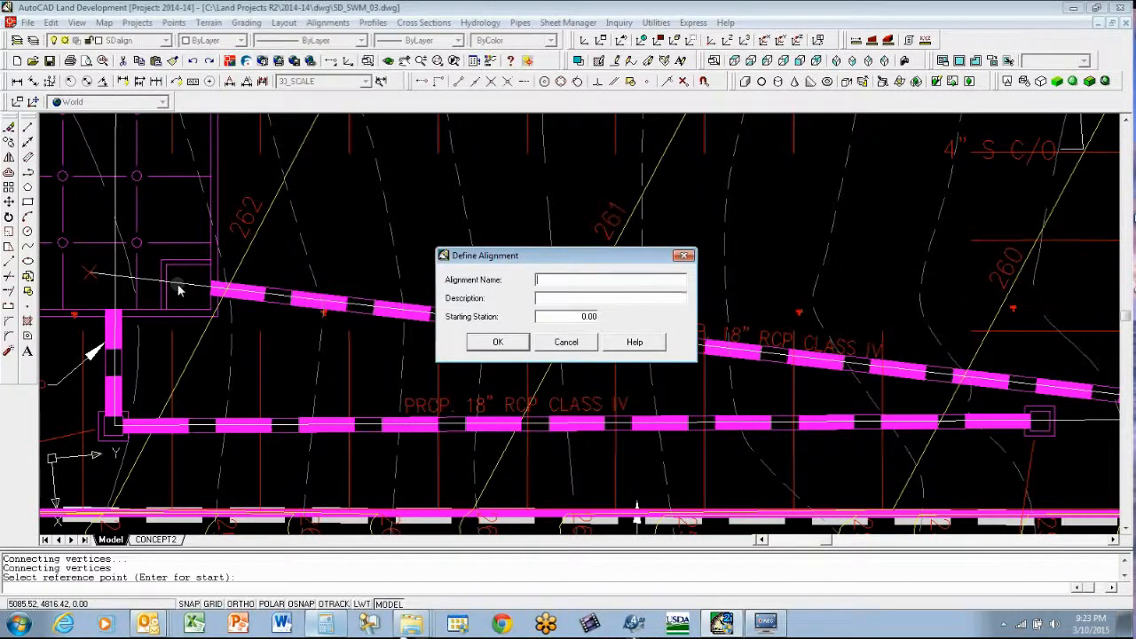
Step: Name the alignment Outfall_SWV02_to_MH01, describe it as "Outfall Storm Drain Pipe", and accept the definition
type("Outf")
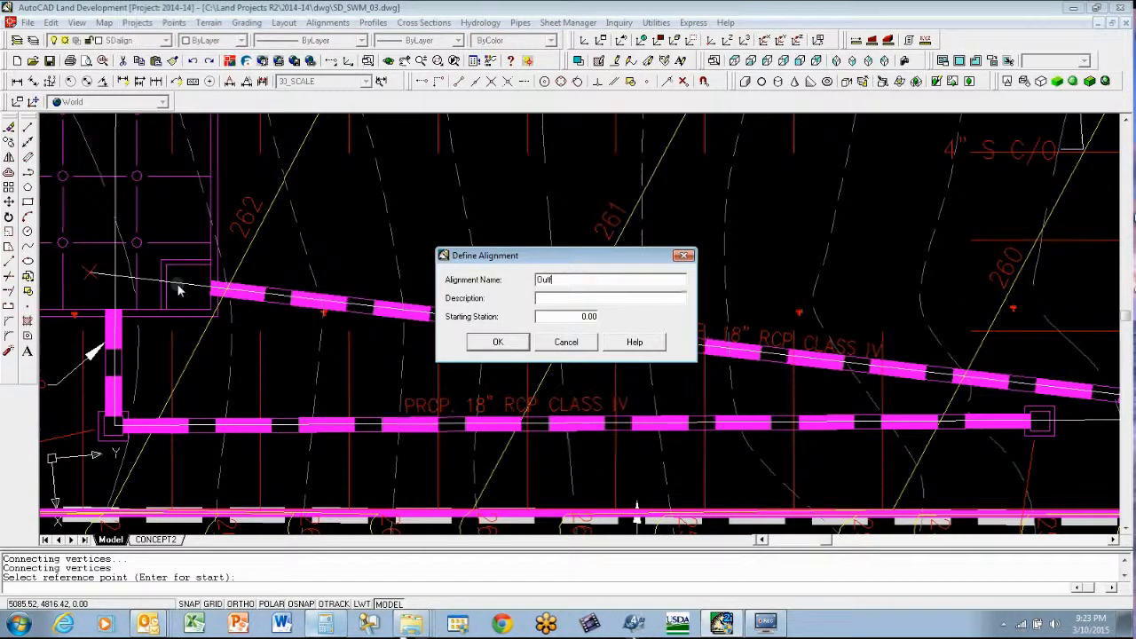
type("all_SWM02_to_MH01")
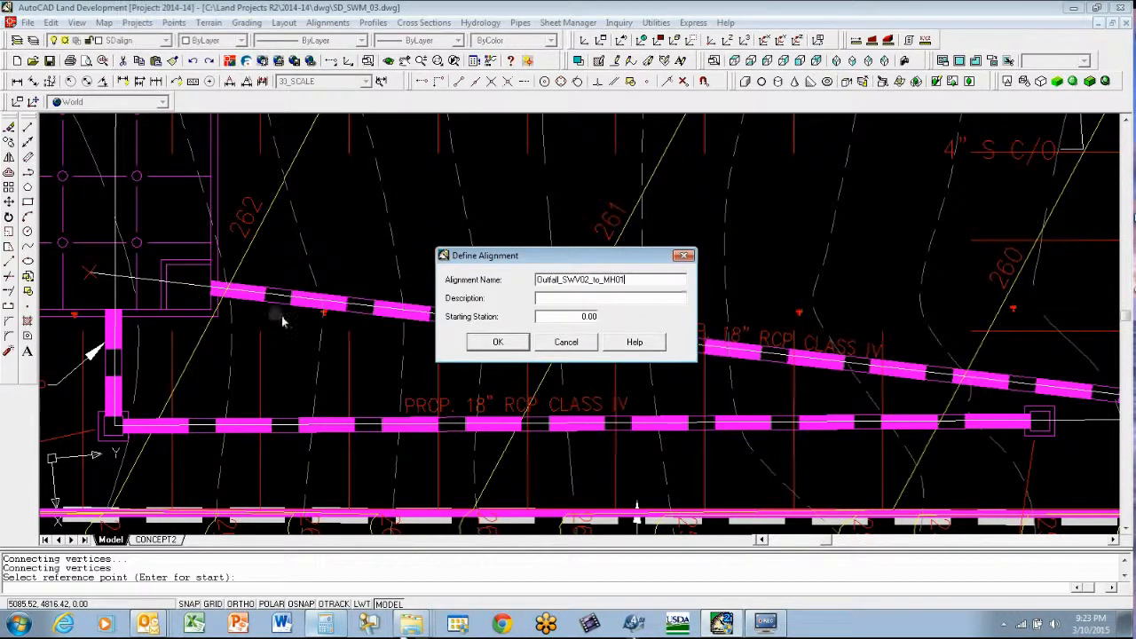
left_click(538, 297)
type("O")
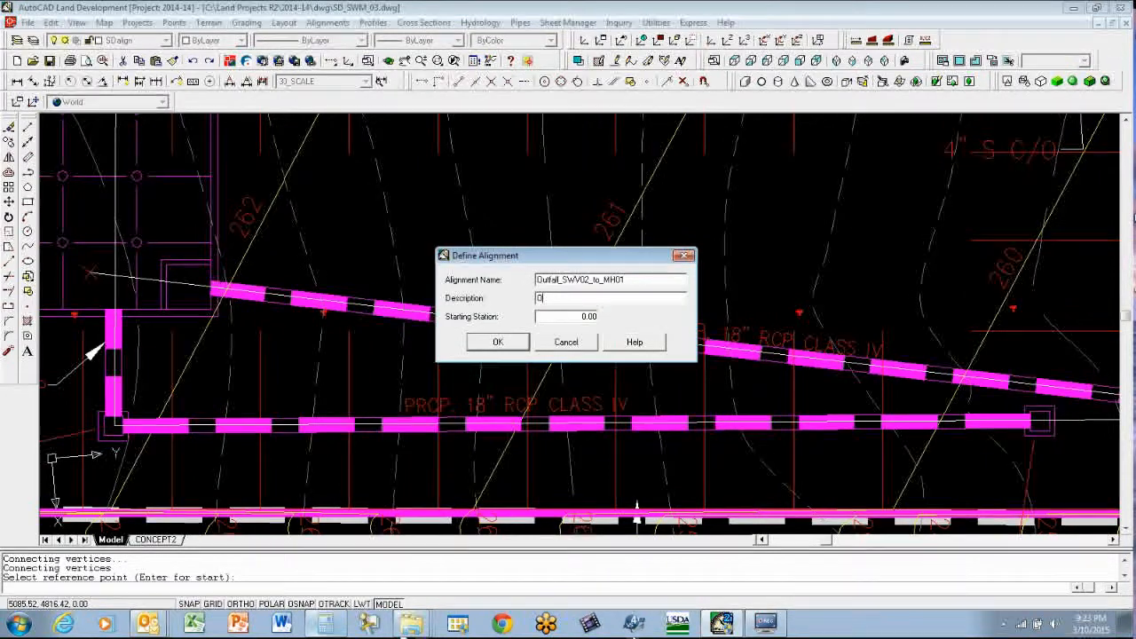
type("utfall Storm Drain Pipe")
left_click(498, 342)
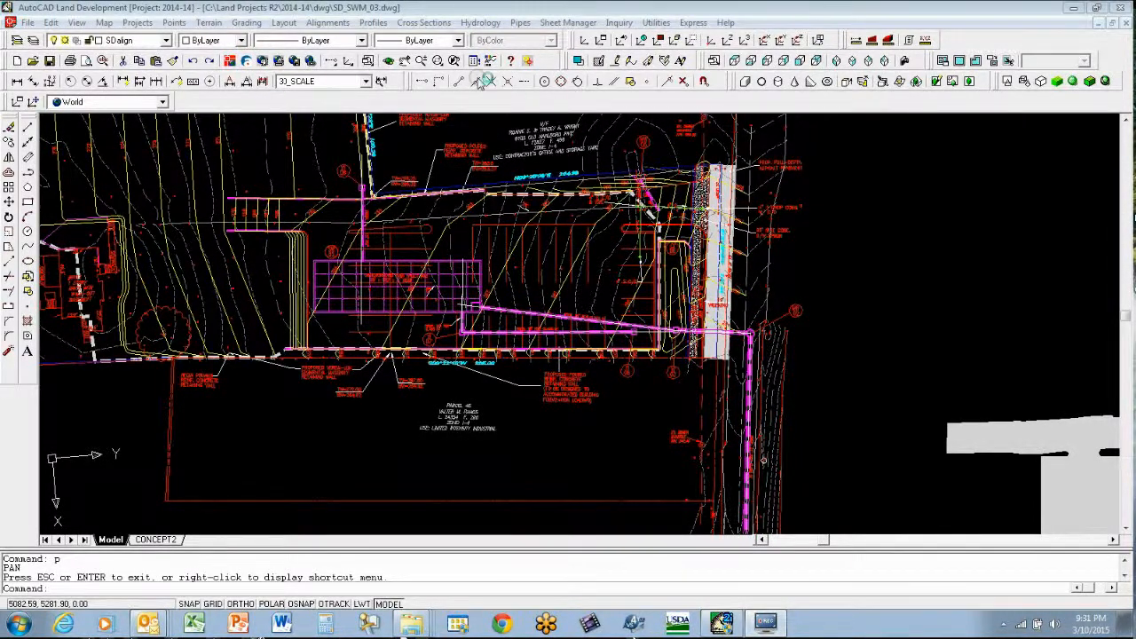
Step: Examine underground vault #02 and the alignment polyline running through YI 07 to YI 06
left_click(387, 274)
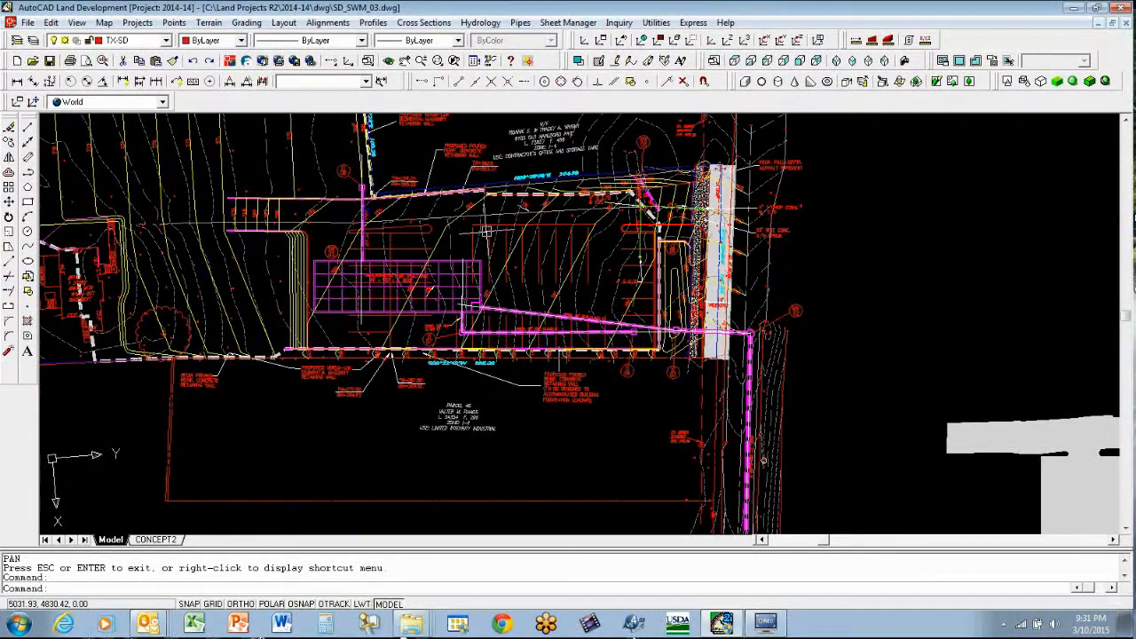
type("z")
key("Return")
left_click(404, 250)
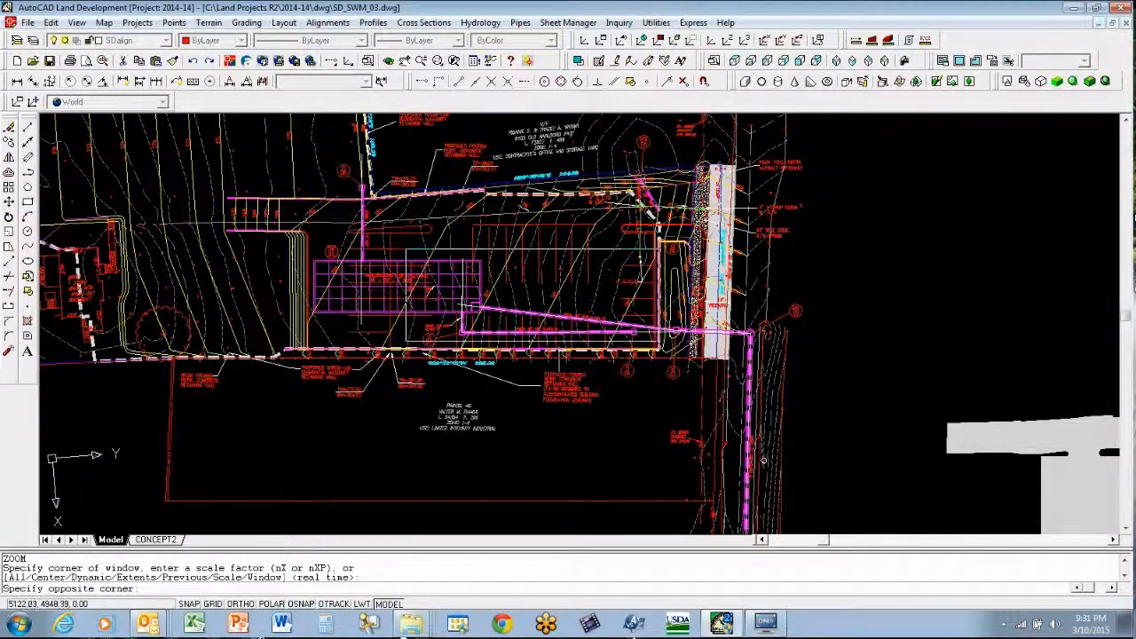
left_click(783, 367)
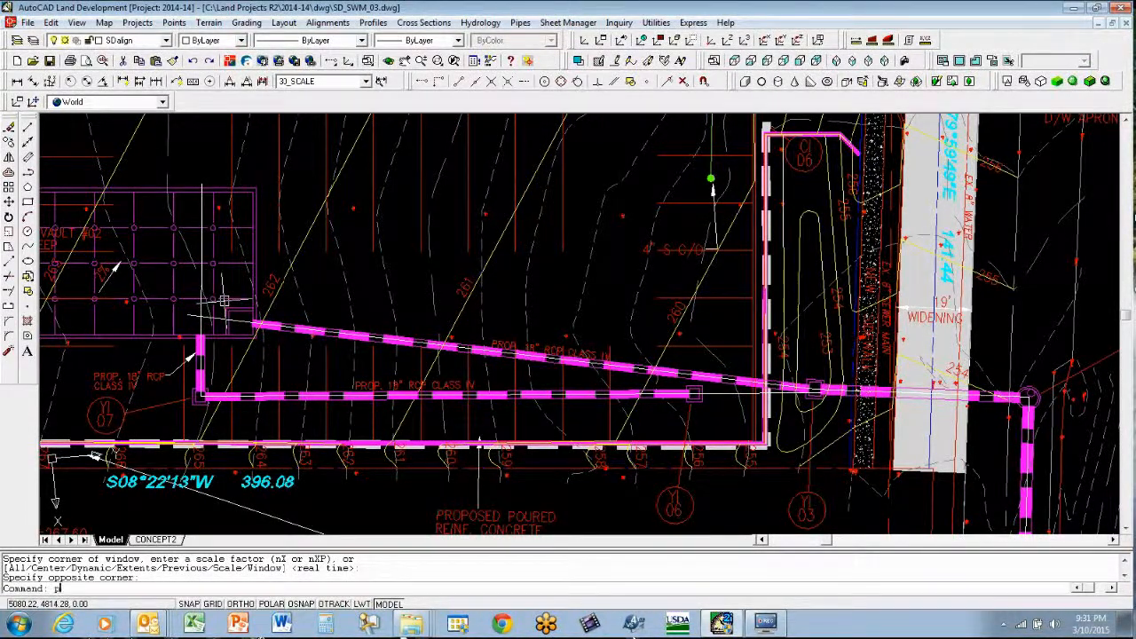
type("p")
key("Return")
mouse_move(254, 266)
left_mouse_down()
mouse_move(515, 253)
mouse_move(478, 293)
left_mouse_up()
key("Escape")
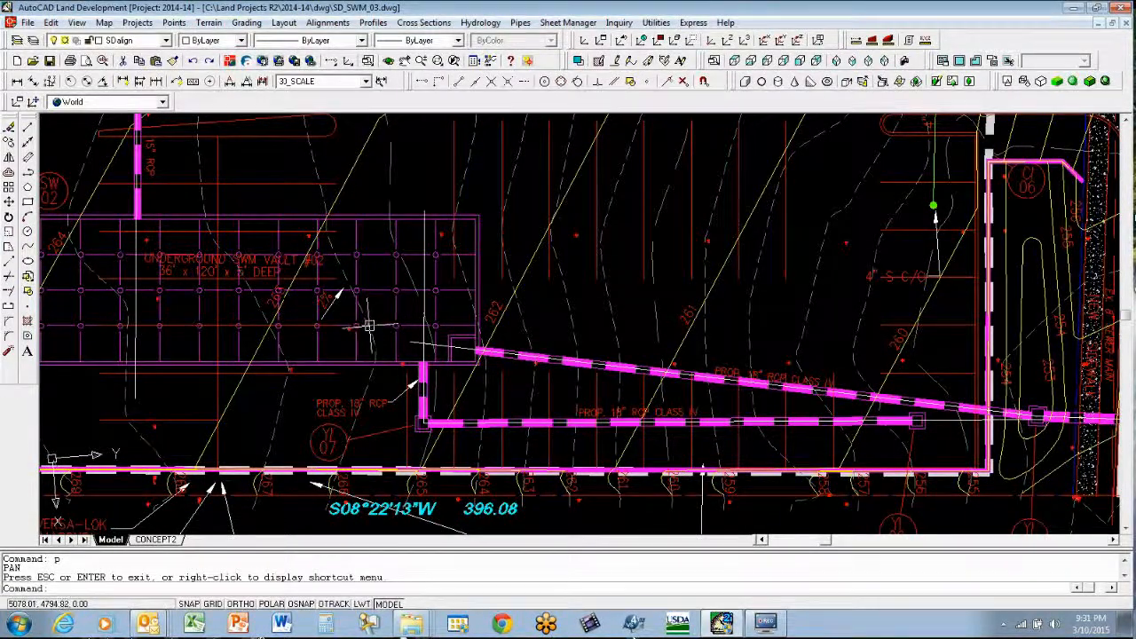
left_click(844, 421)
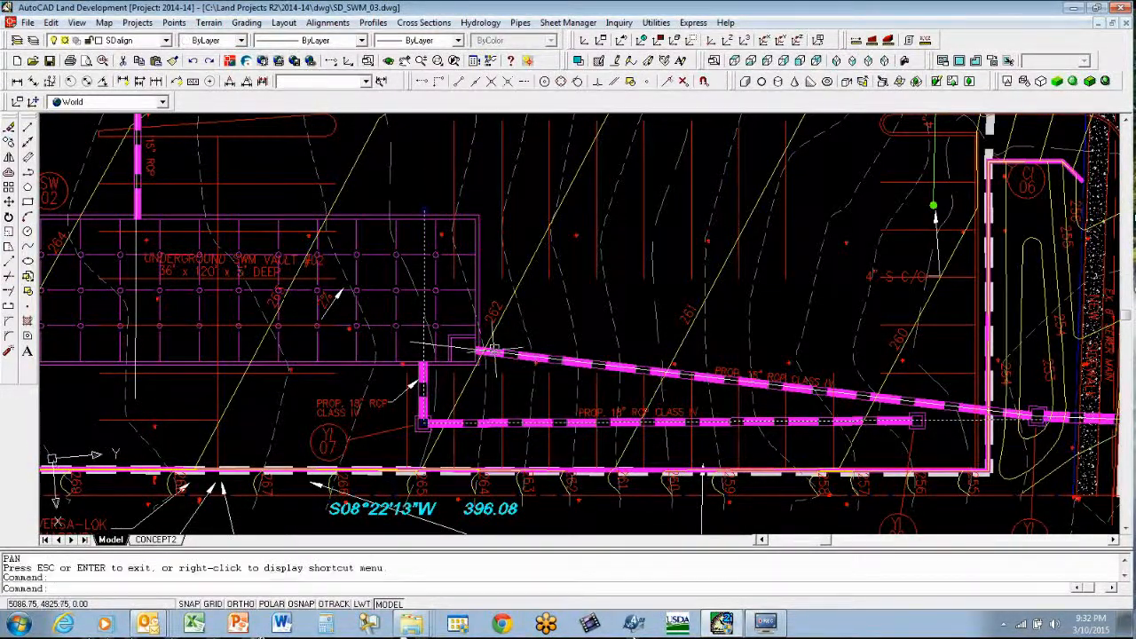
Step: Examine the outfall storm drain run from vault #02 to MH 01 and back to the vault
type("p")
key("Return")
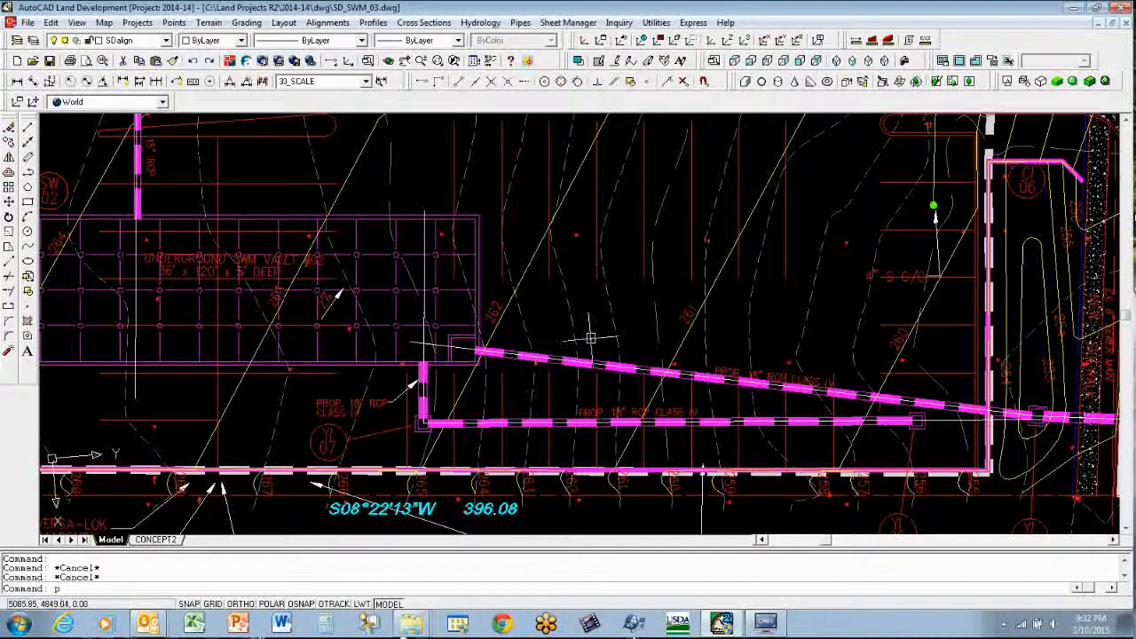
left_click_drag(778, 369, 293, 124)
left_click_drag(697, 321, 681, 148)
left_click_drag(642, 361, 571, 124)
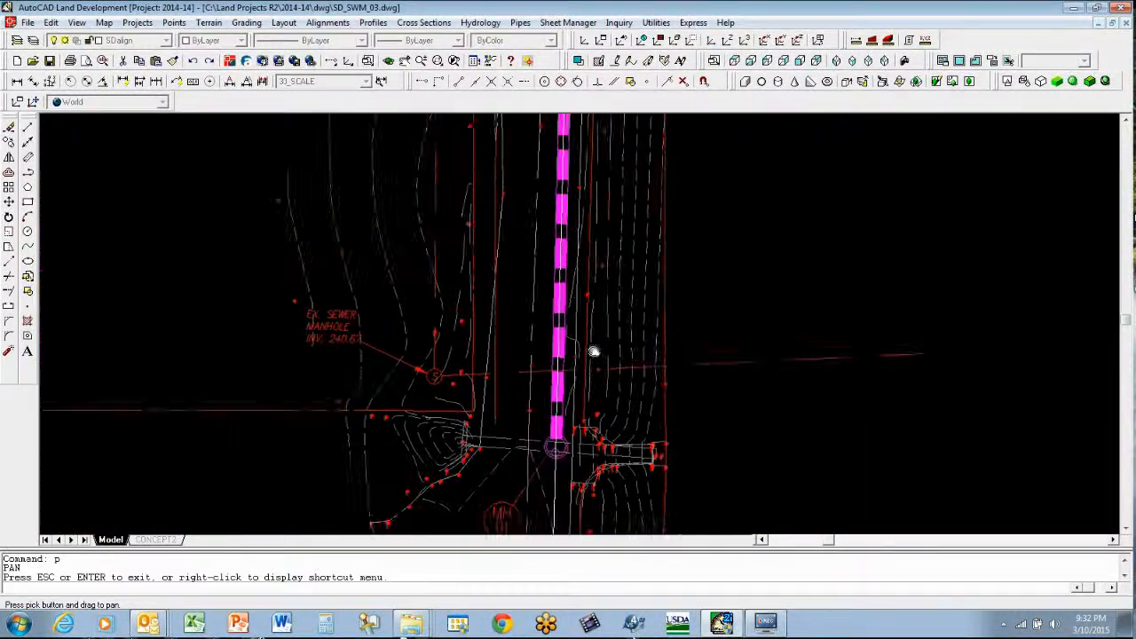
left_click_drag(594, 352, 585, 220)
key("Escape")
type("z")
key("Return")
left_click(375, 245)
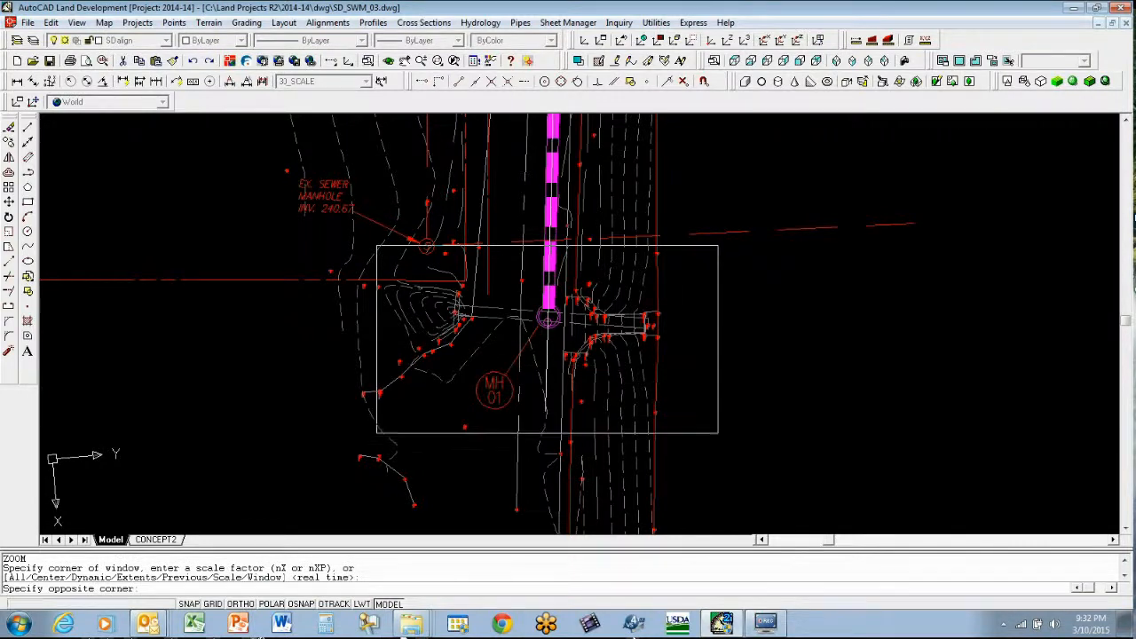
left_click(716, 432)
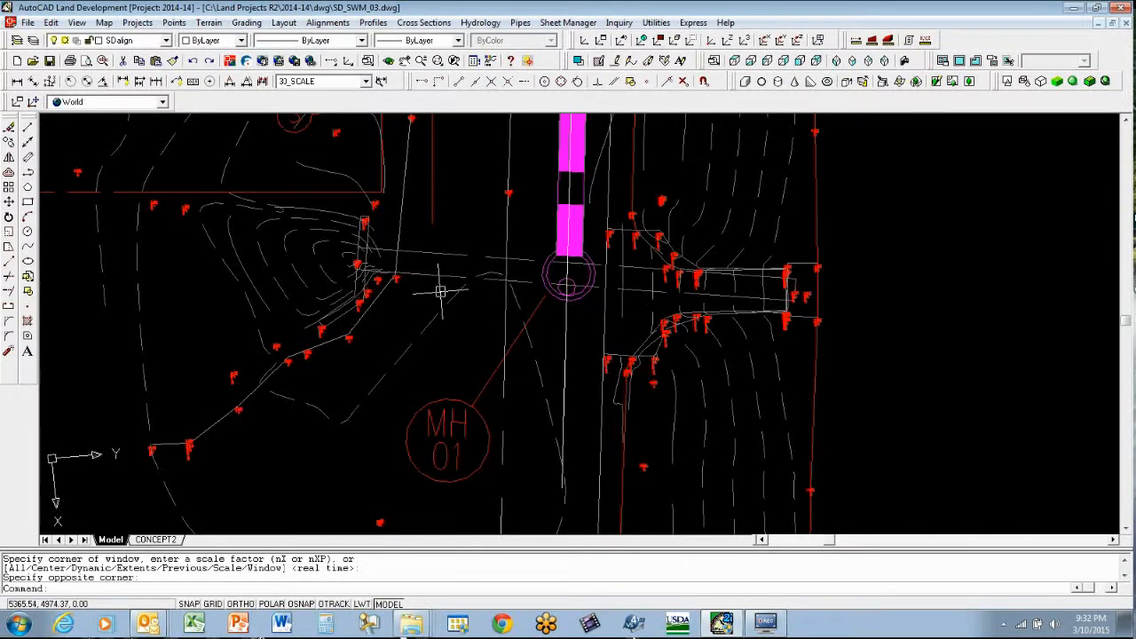
scroll(471, 311, "down", 3)
key("Escape")
key("Escape")
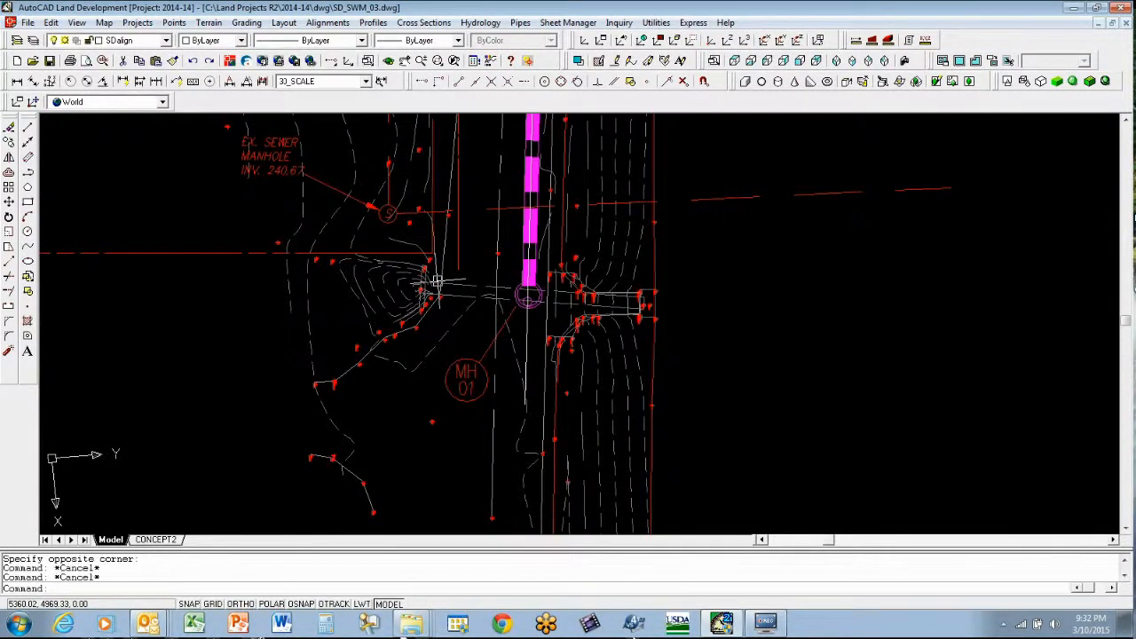
type("p")
key("Return")
mouse_move(394, 235)
left_mouse_down()
mouse_move(406, 407)
mouse_move(482, 398)
mouse_move(497, 329)
mouse_move(464, 327)
mouse_move(514, 359)
left_mouse_up()
mouse_move(473, 190)
left_mouse_down()
mouse_move(488, 340)
mouse_move(667, 504)
left_mouse_up()
mouse_move(162, 241)
left_mouse_down()
mouse_move(253, 320)
mouse_move(405, 314)
left_mouse_up()
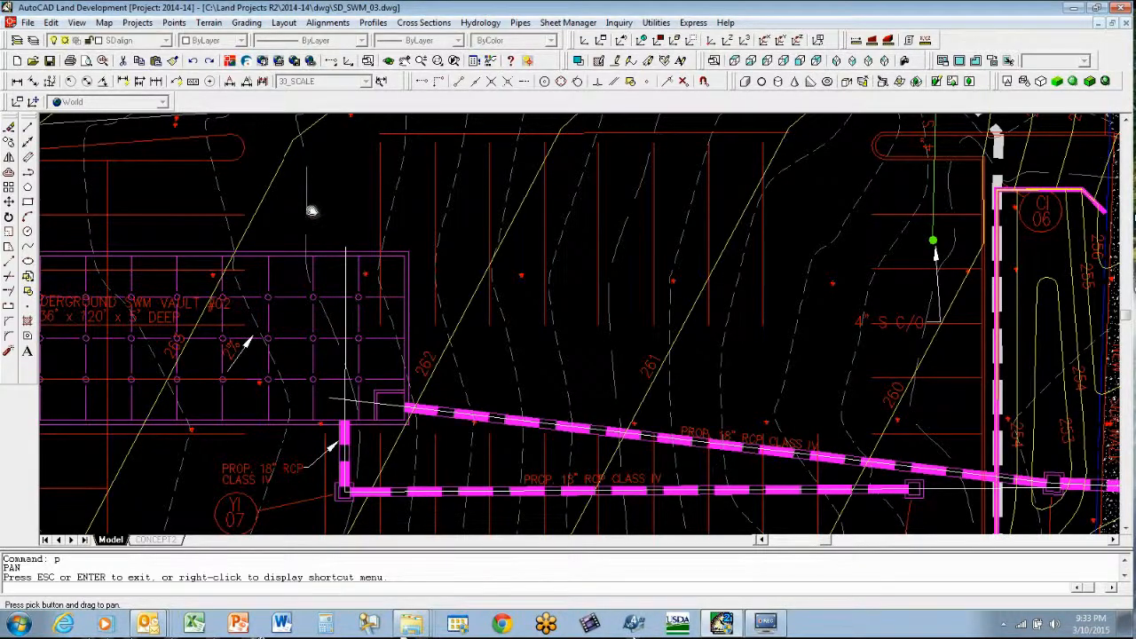
Step: Check the horizontal scale, vertical scale and sheet size in the drawing setup and accept the settings
left_click(148, 24)
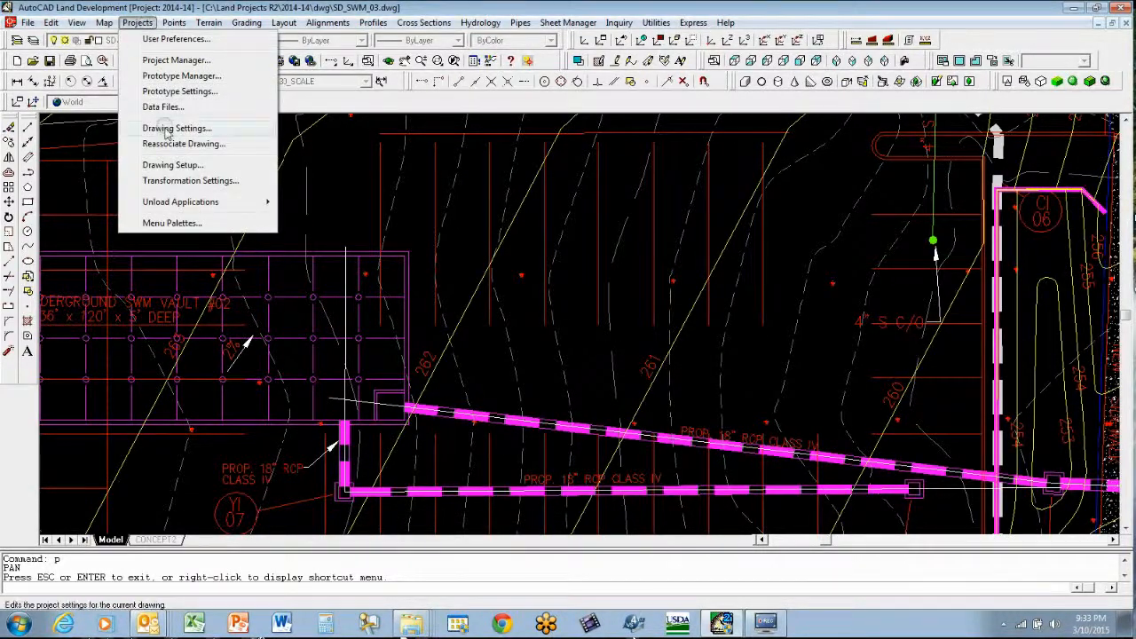
left_click(159, 164)
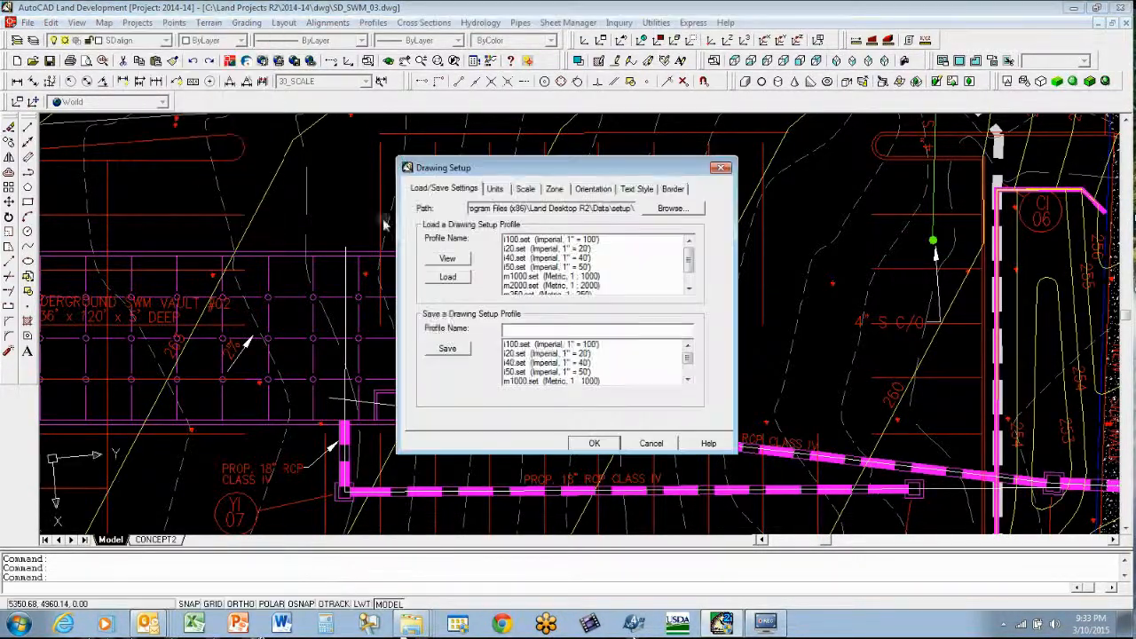
left_click(529, 191)
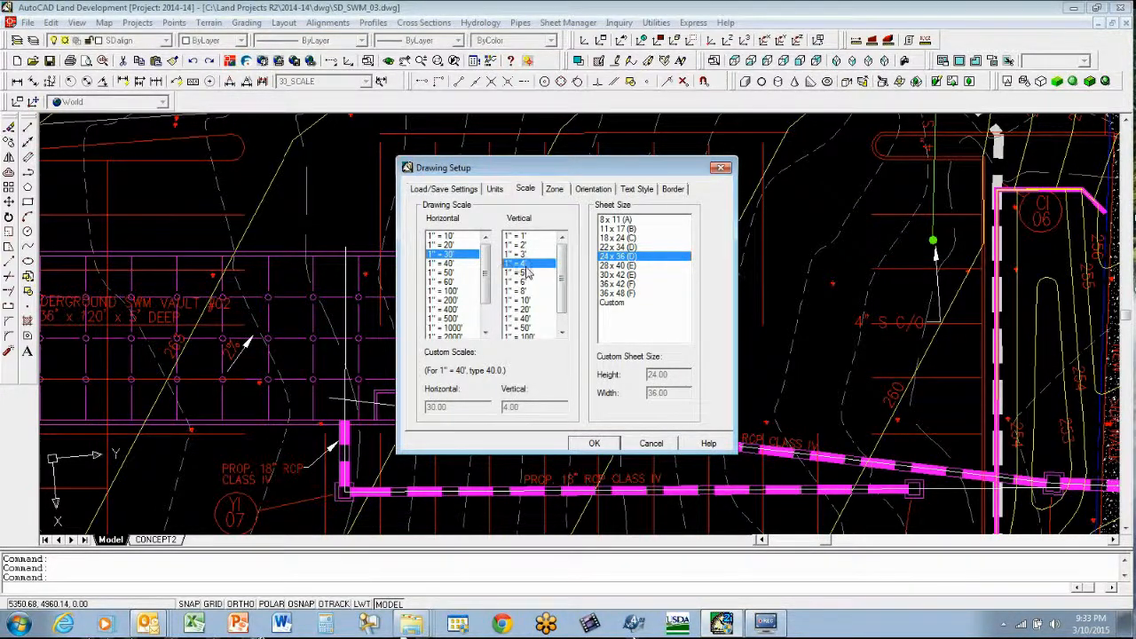
left_click(605, 443)
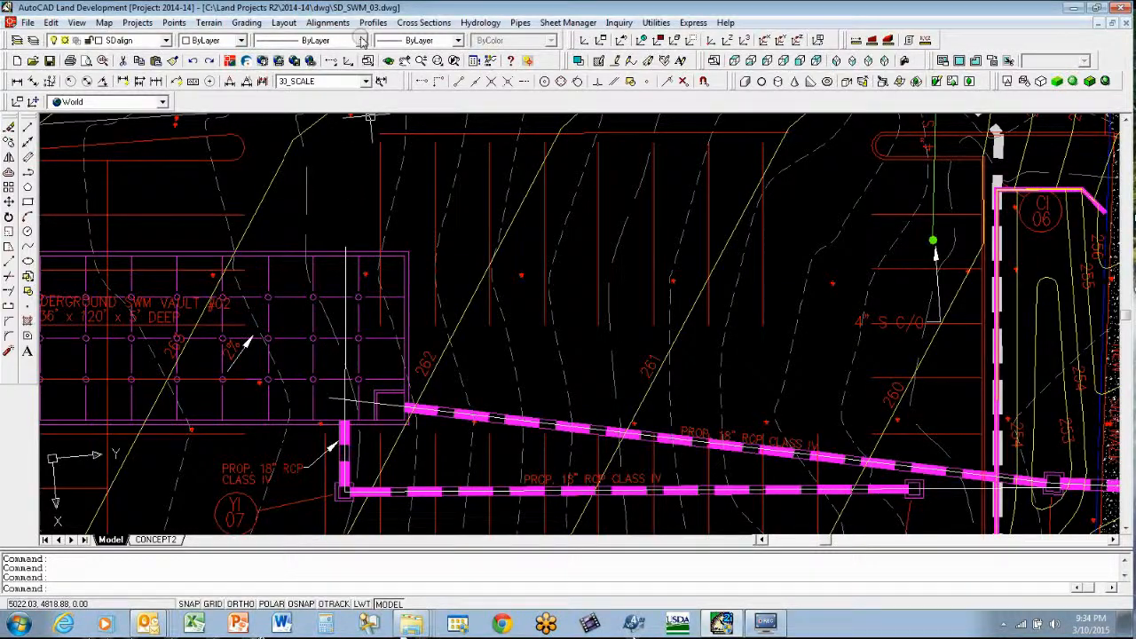
Step: Examine the overall site layout around vault #02 and its connected storm drain runs
scroll(394, 134, "down", 3)
key("Escape")
key("Escape")
type("p")
key("Return")
left_click_drag(419, 218, 441, 318)
scroll(470, 291, "down", 2)
key("Escape")
key("Escape")
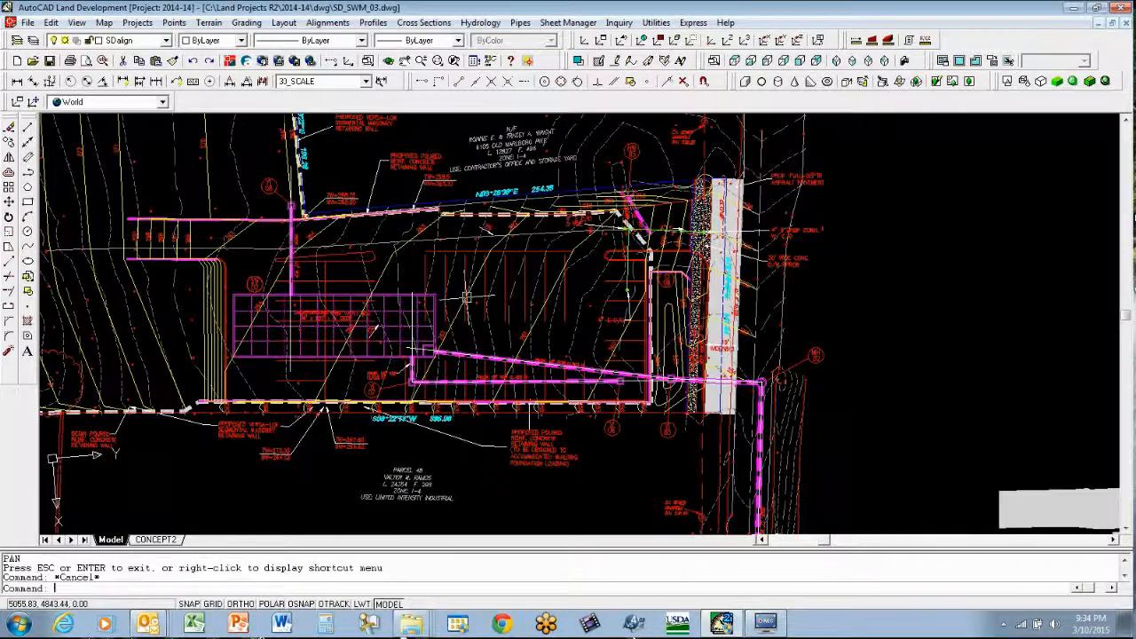
Step: Set the drawing's current coordinate system to World
type("p")
key("Return")
left_click_drag(565, 287, 492, 219)
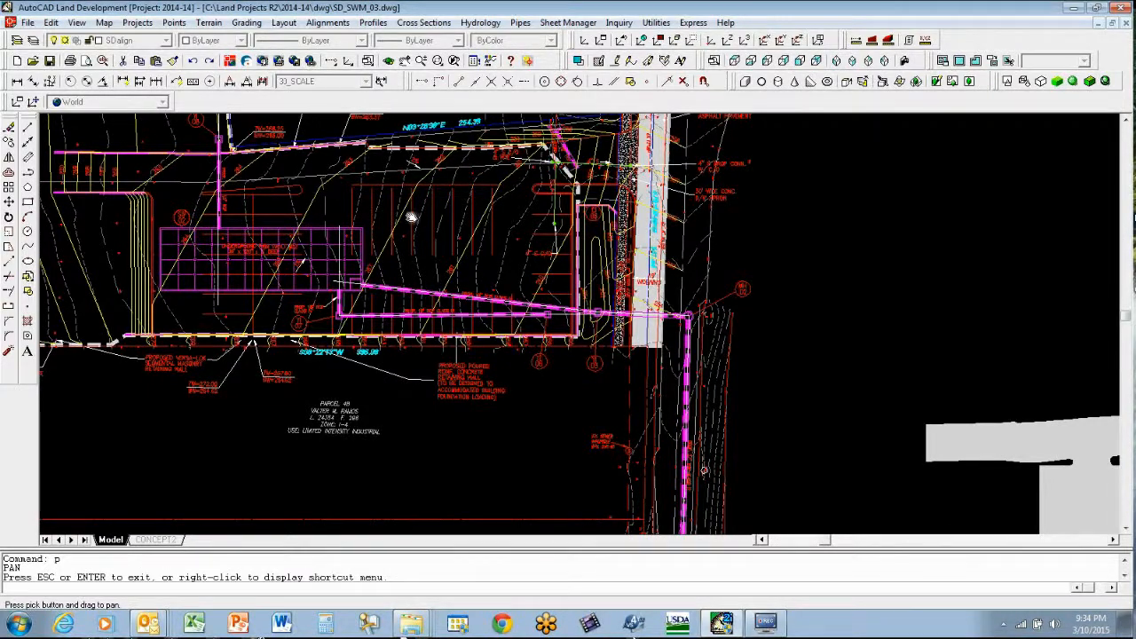
key("Escape")
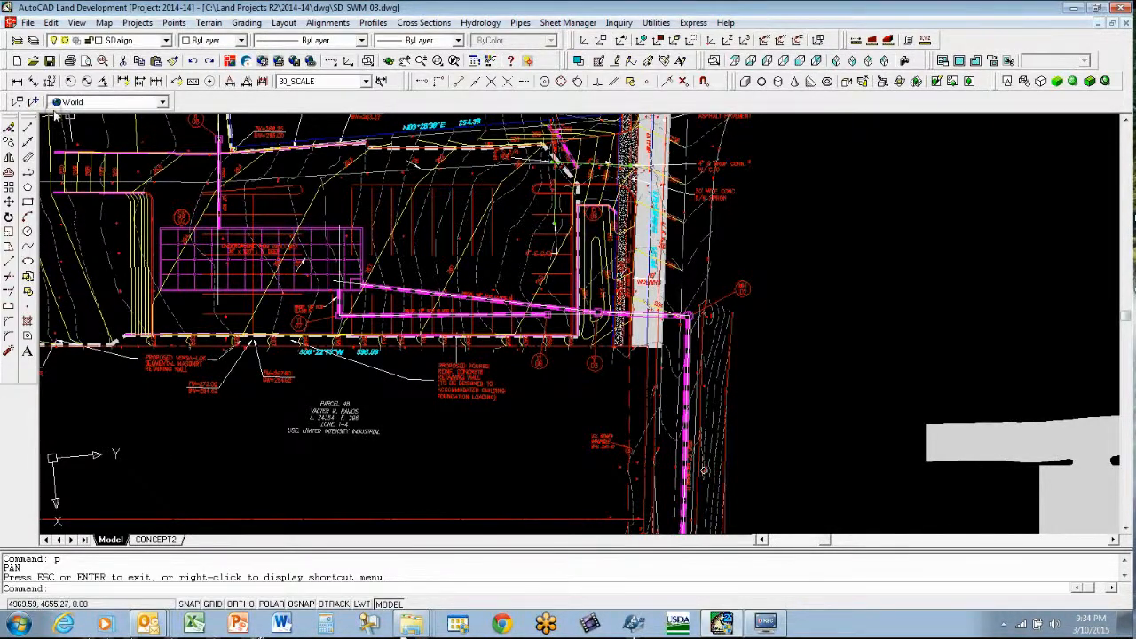
left_click(160, 101)
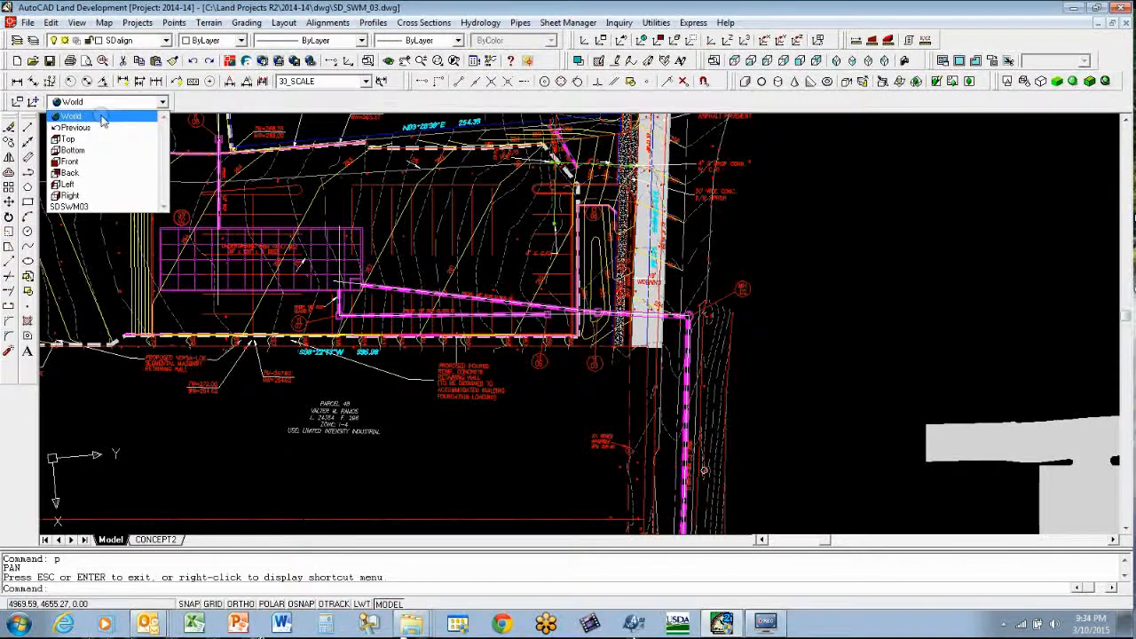
left_click(100, 117)
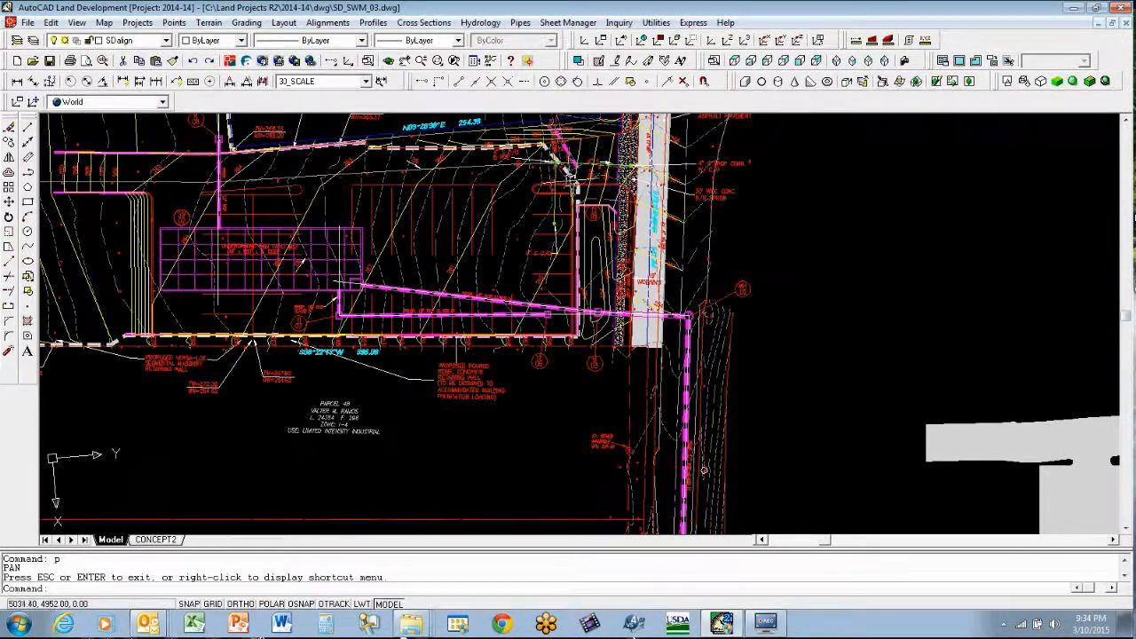
Step: Make the Existing Conditions terrain surface the current surface
scroll(562, 177, "down", 1)
key("Escape")
type("p")
key("Return")
left_click_drag(563, 177, 523, 324)
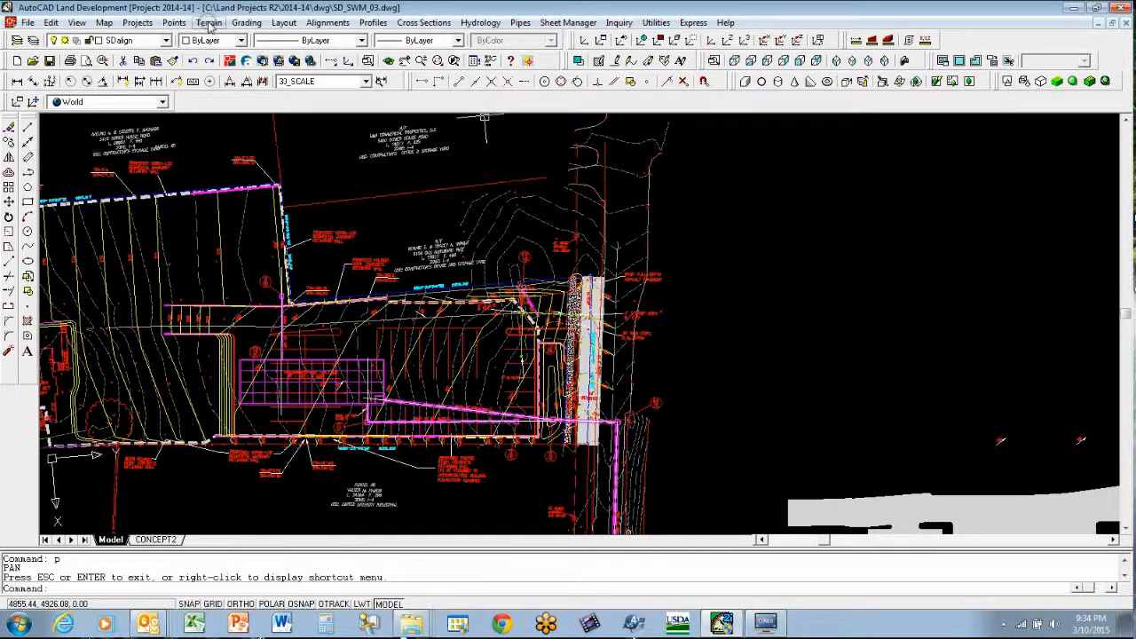
scroll(310, 257, "down", 3)
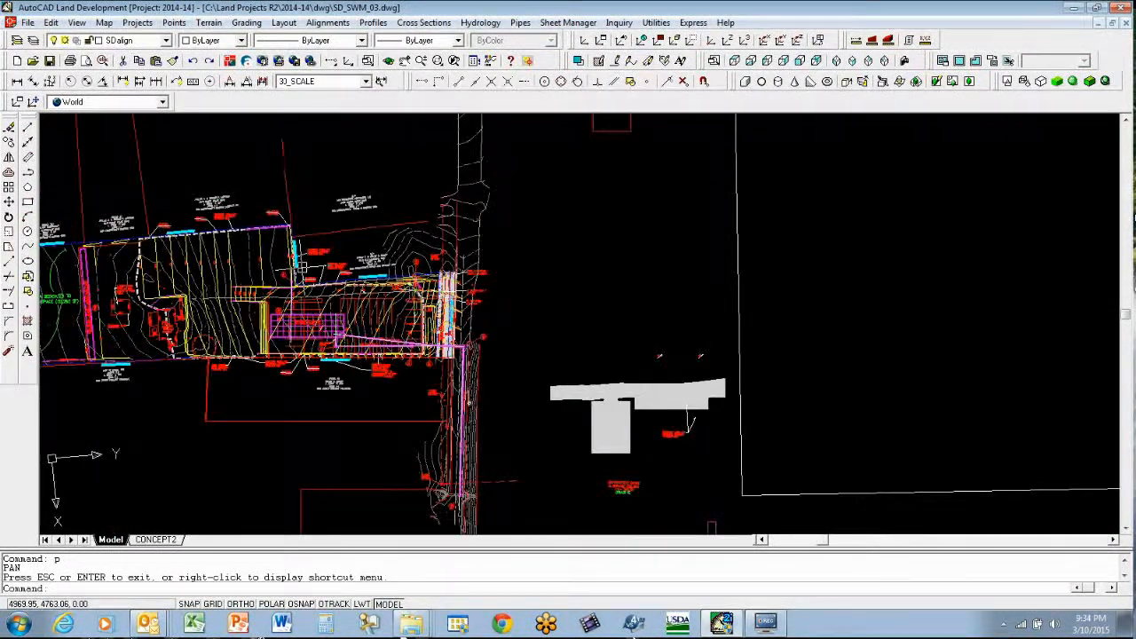
left_click(218, 27)
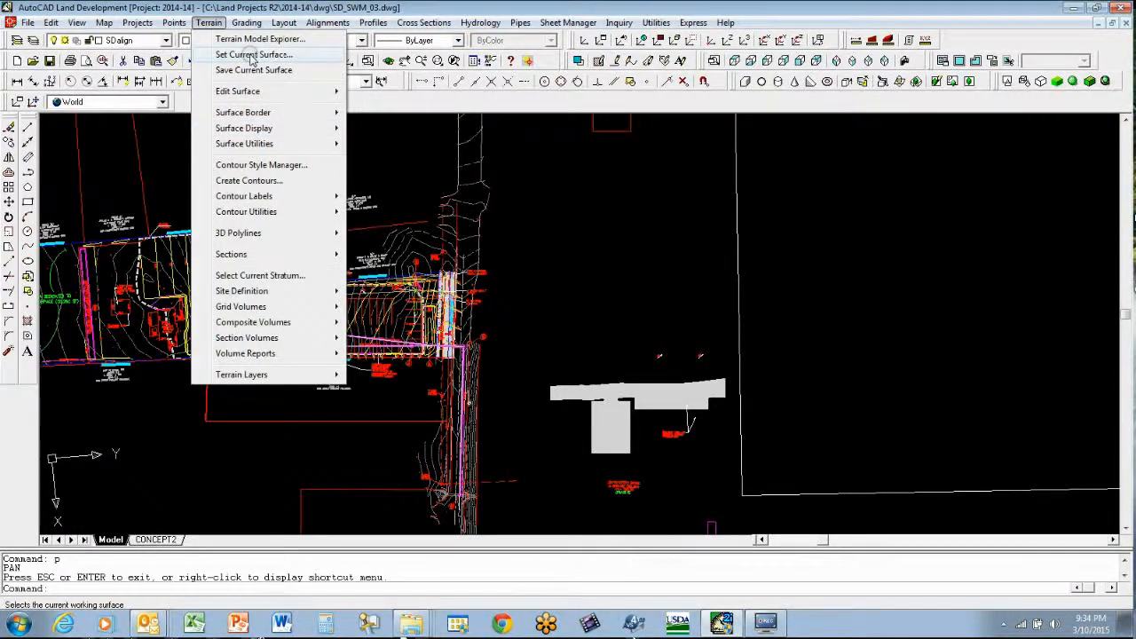
left_click(252, 55)
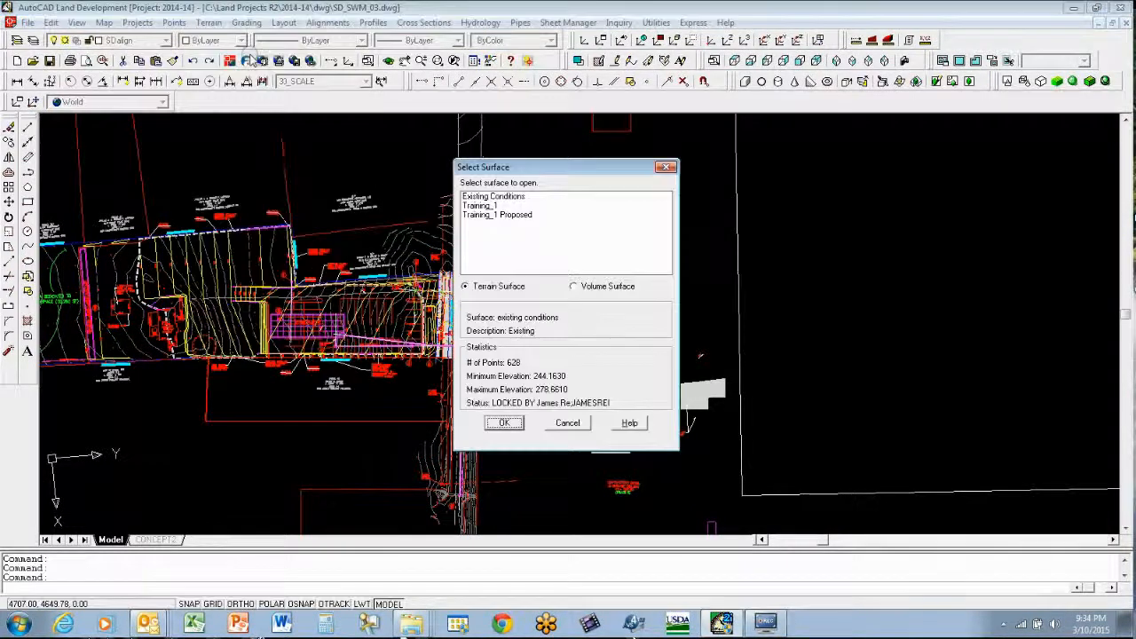
left_click(514, 197)
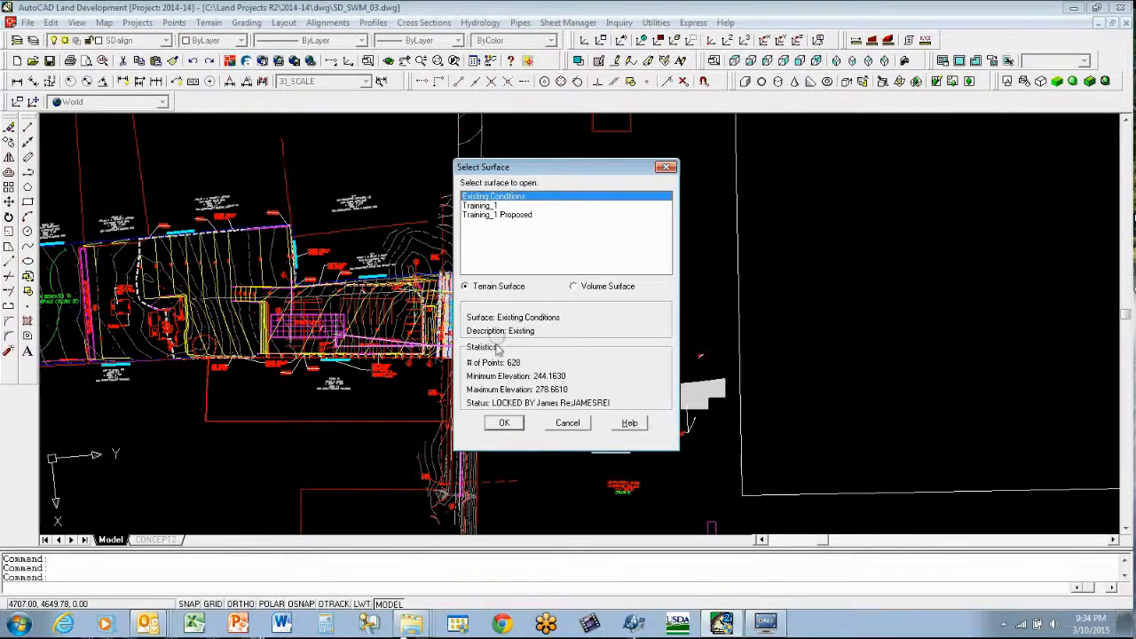
left_click(502, 425)
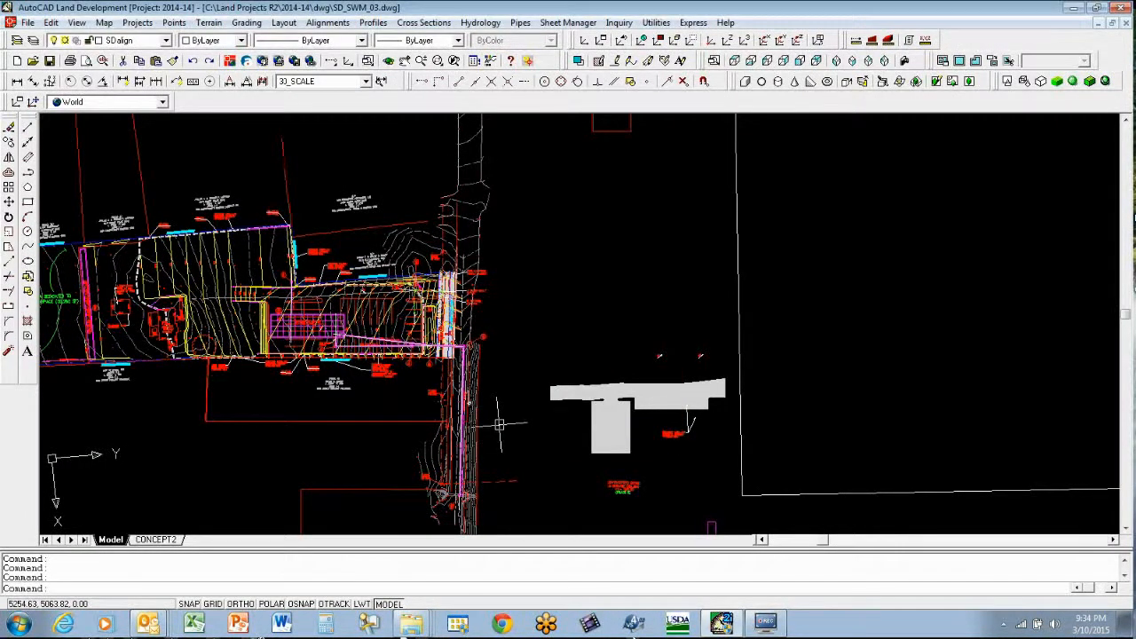
Step: Show a temporary Quick View of the current surface's triangulation and examine its coverage of the site
left_click(210, 23)
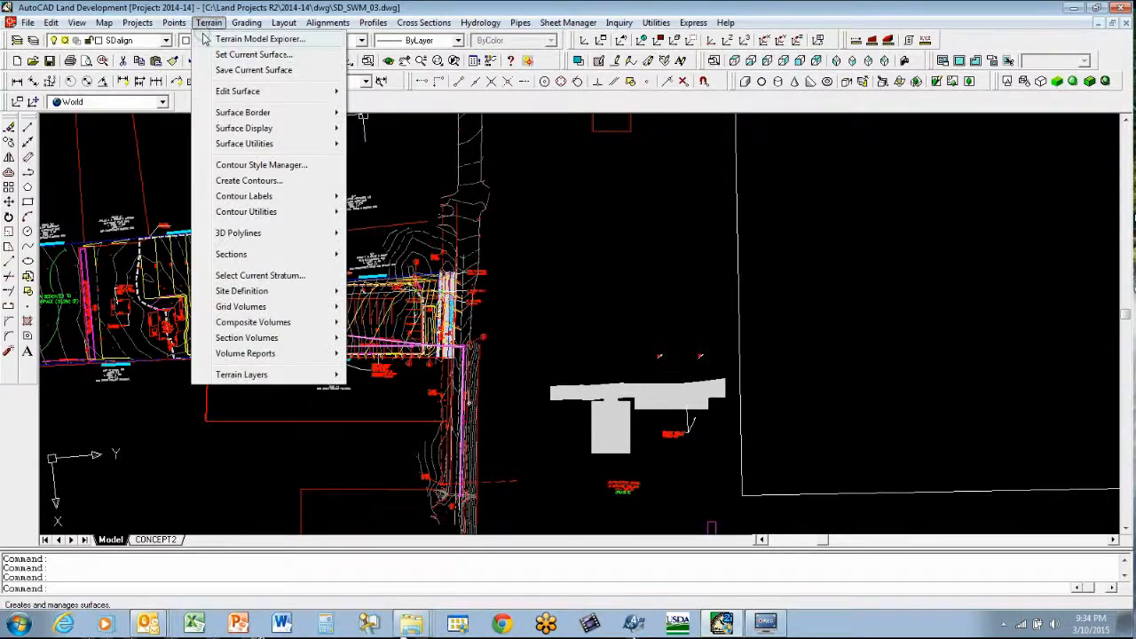
mouse_move(229, 130)
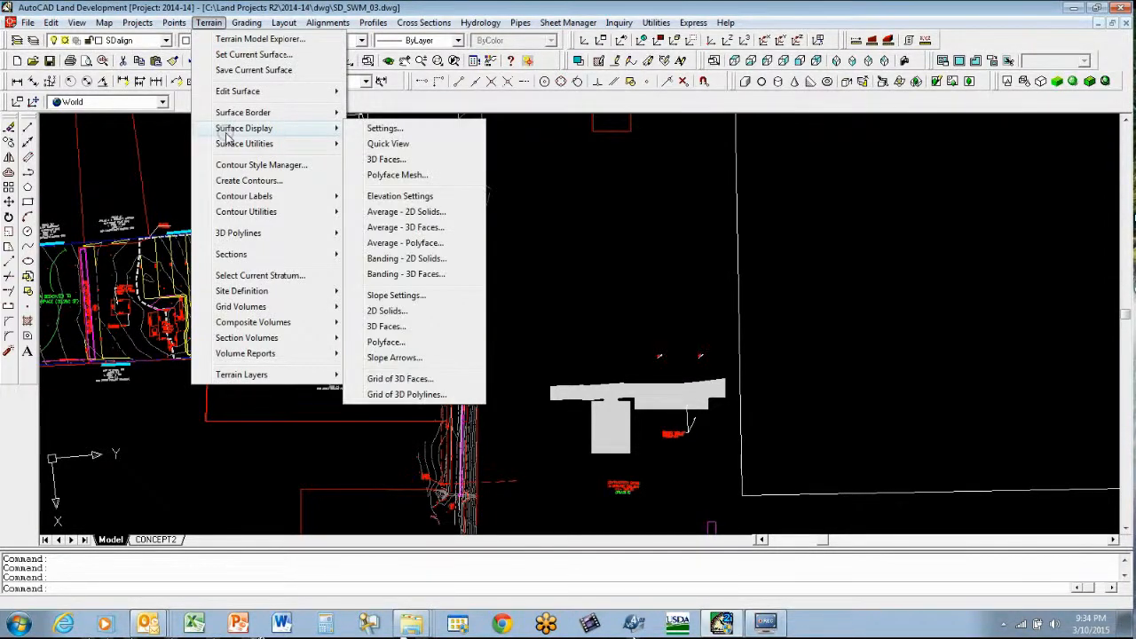
left_click(396, 148)
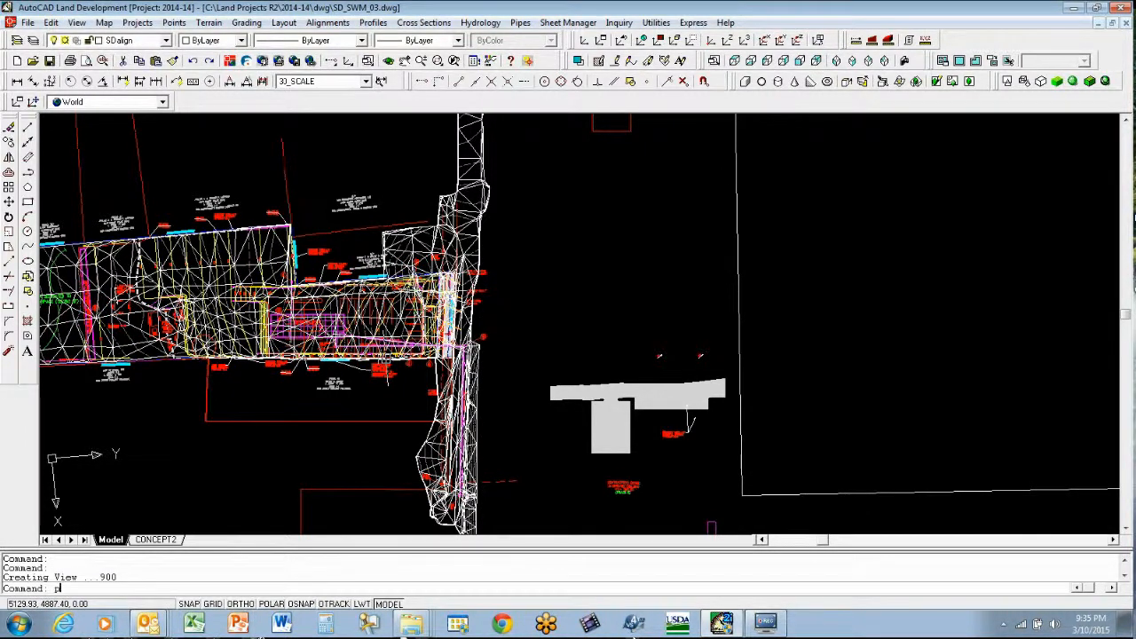
key("Return")
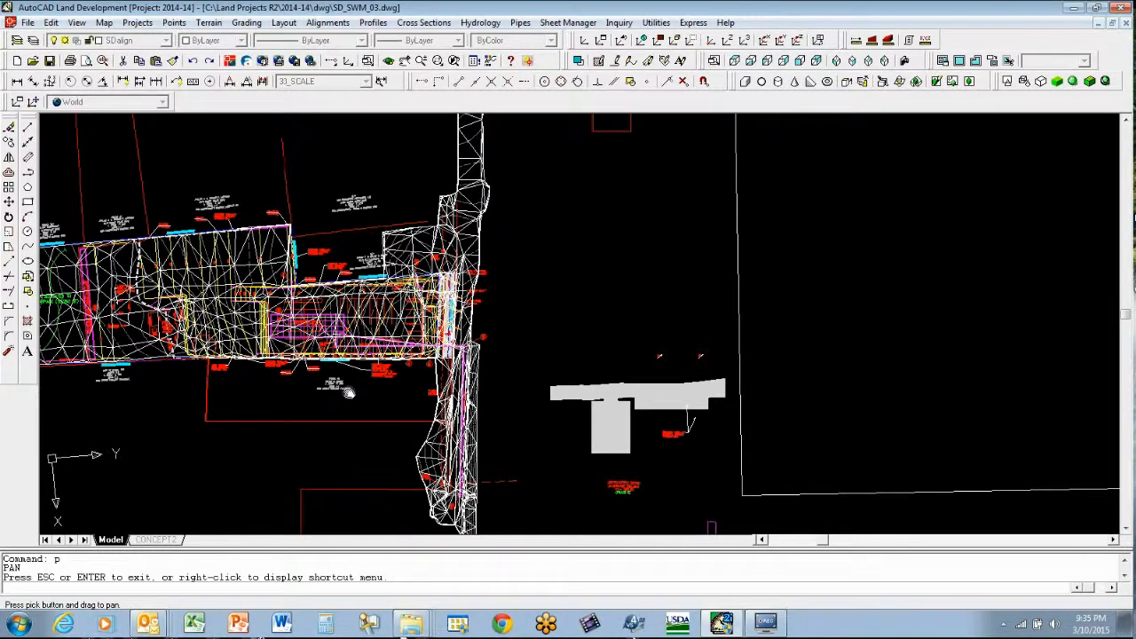
left_click_drag(348, 393, 375, 377)
key("Escape")
Step: Set Existing Conditions as the current surface for generating the profile's existing ground elevations
type("z")
key("Return")
left_click(289, 286)
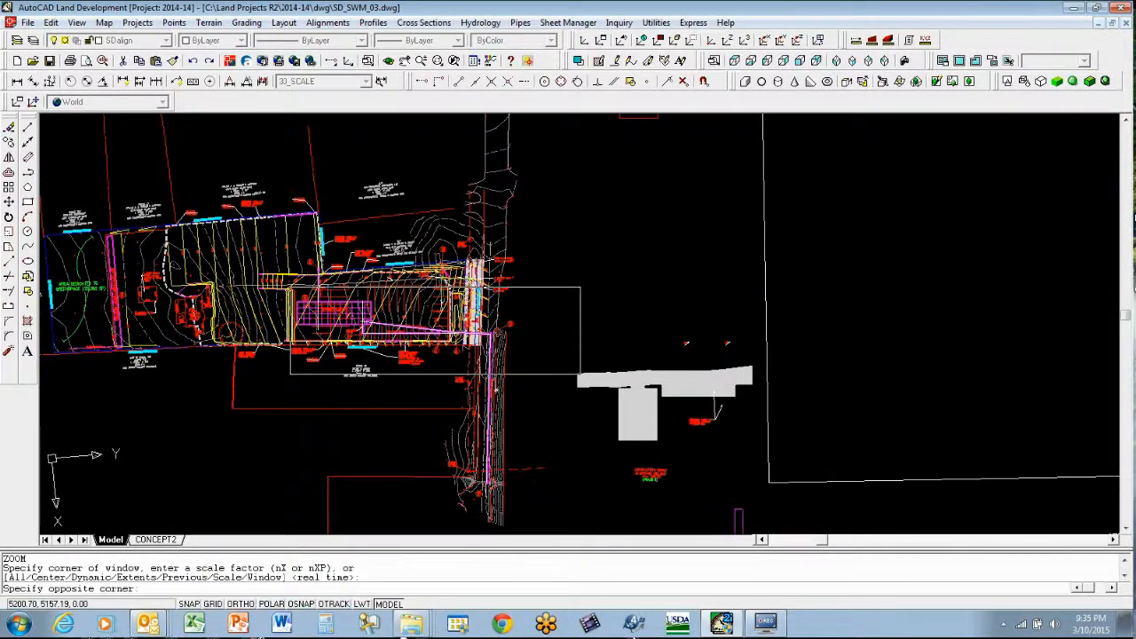
left_click(581, 374)
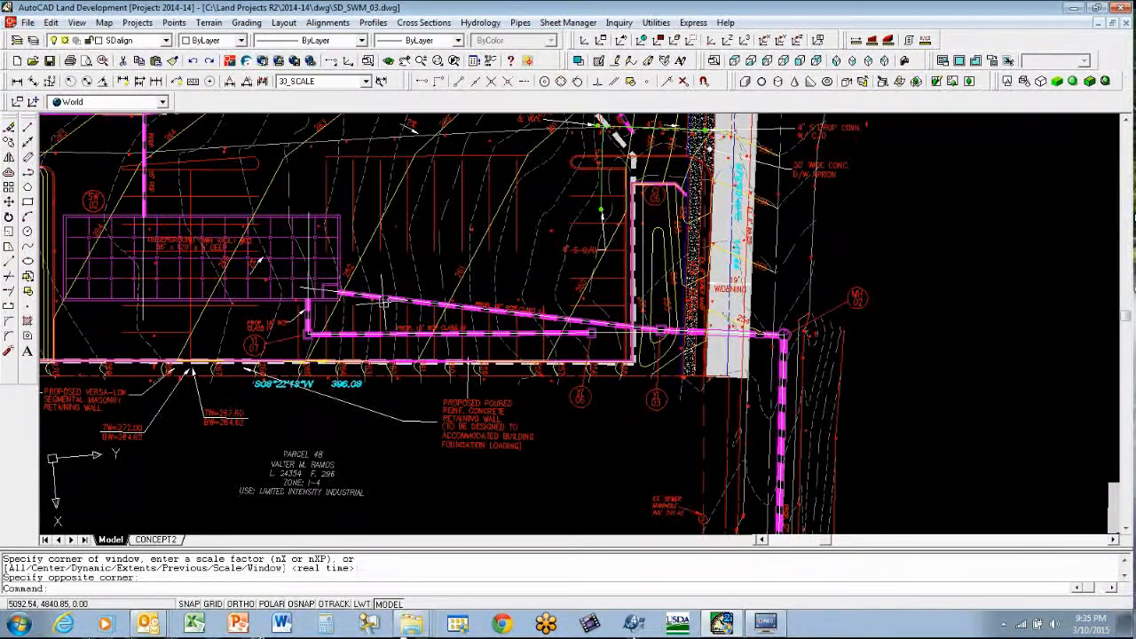
left_click(364, 27)
mouse_move(384, 63)
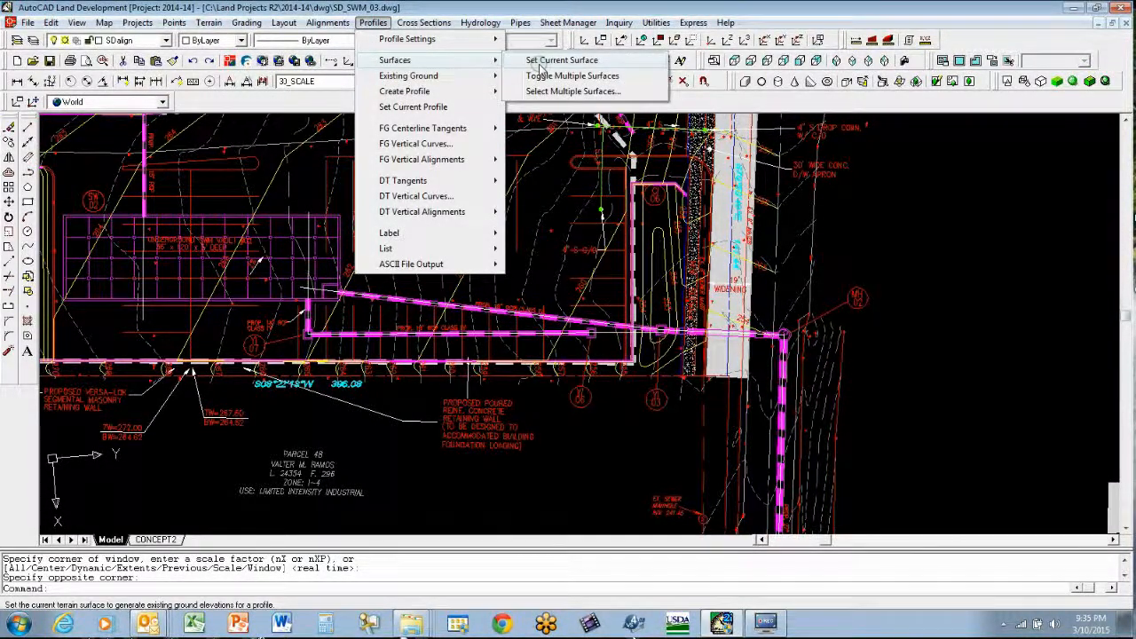
left_click(550, 61)
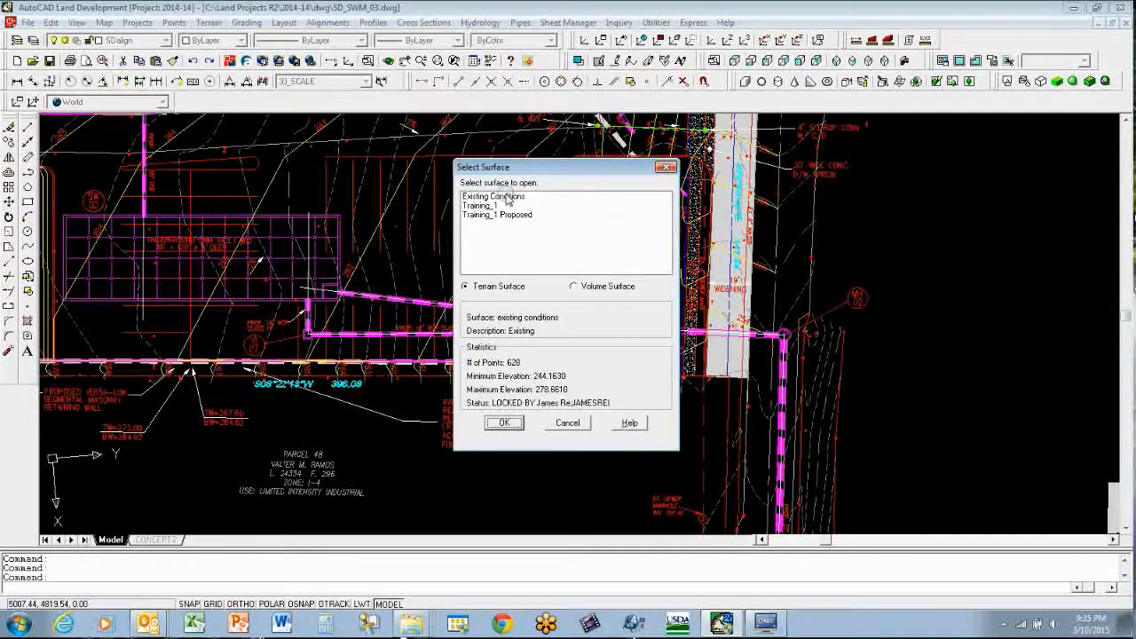
left_click(508, 197)
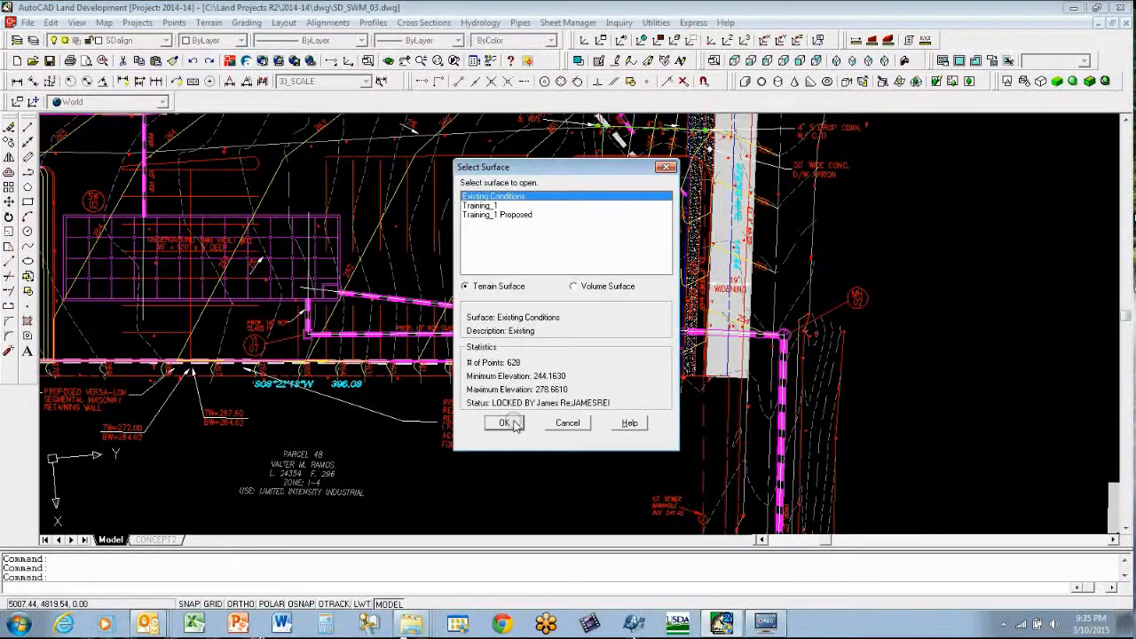
left_click(505, 423)
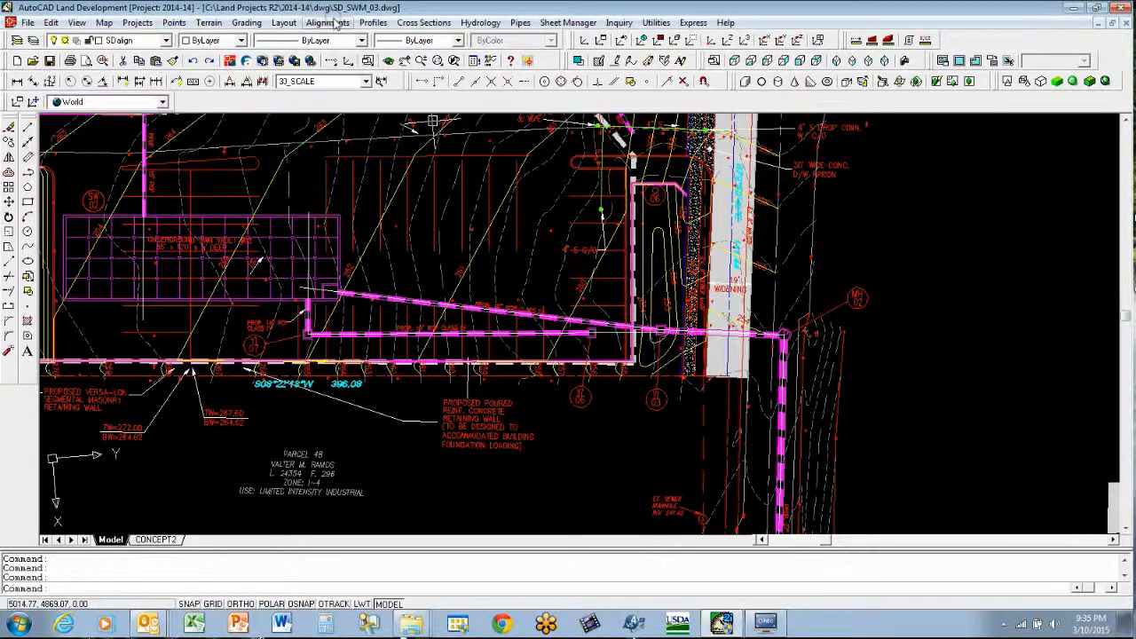
Step: Sample existing ground from the surface along the Outfall_SWV02_to_MH01 alignment, using a 0.250 offset tolerance and the default beginning and ending stations
left_click(373, 22)
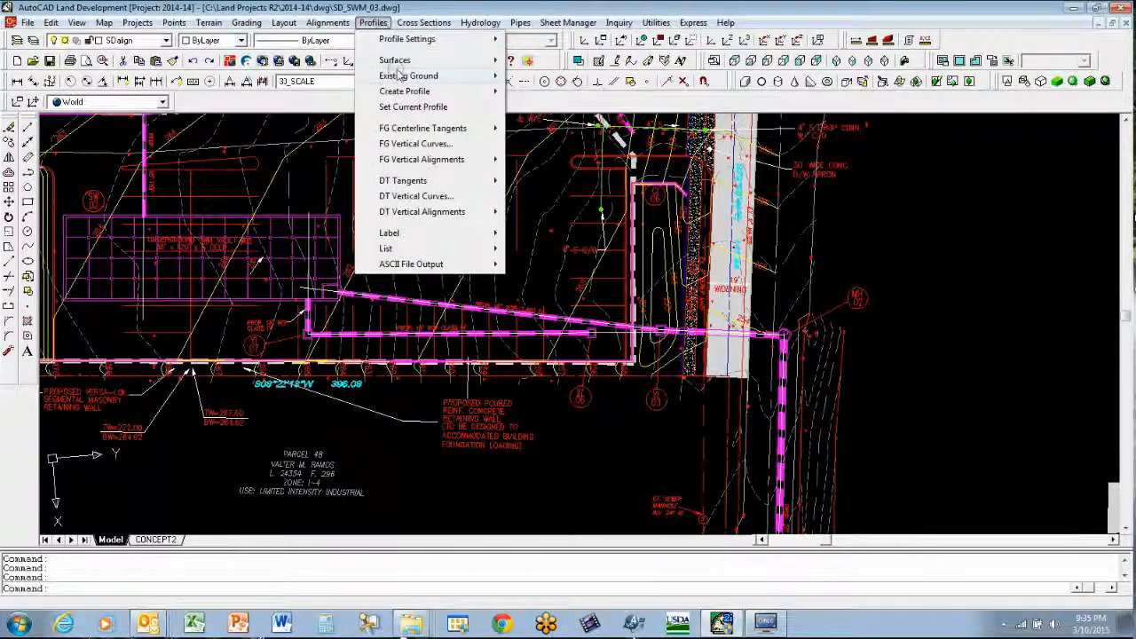
mouse_move(401, 80)
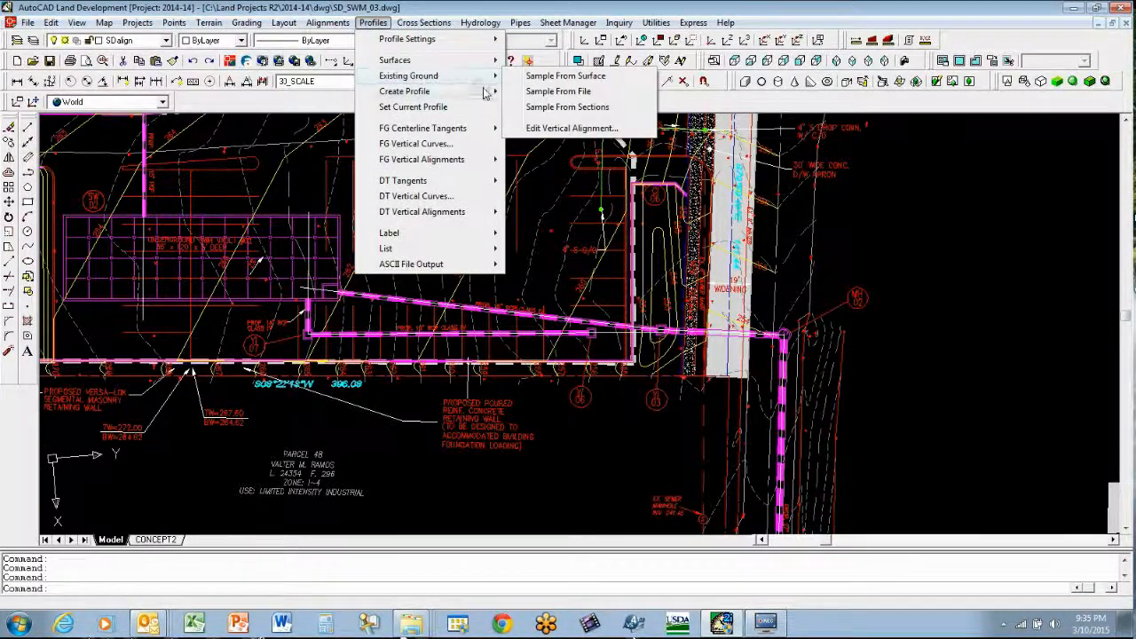
left_click(559, 78)
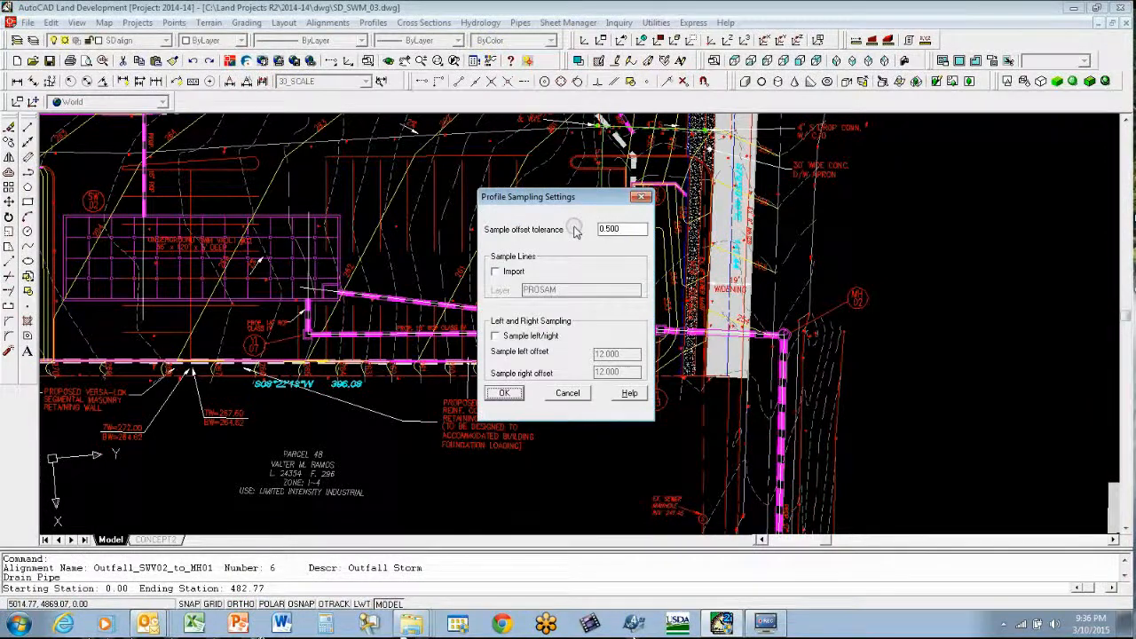
left_click(624, 230)
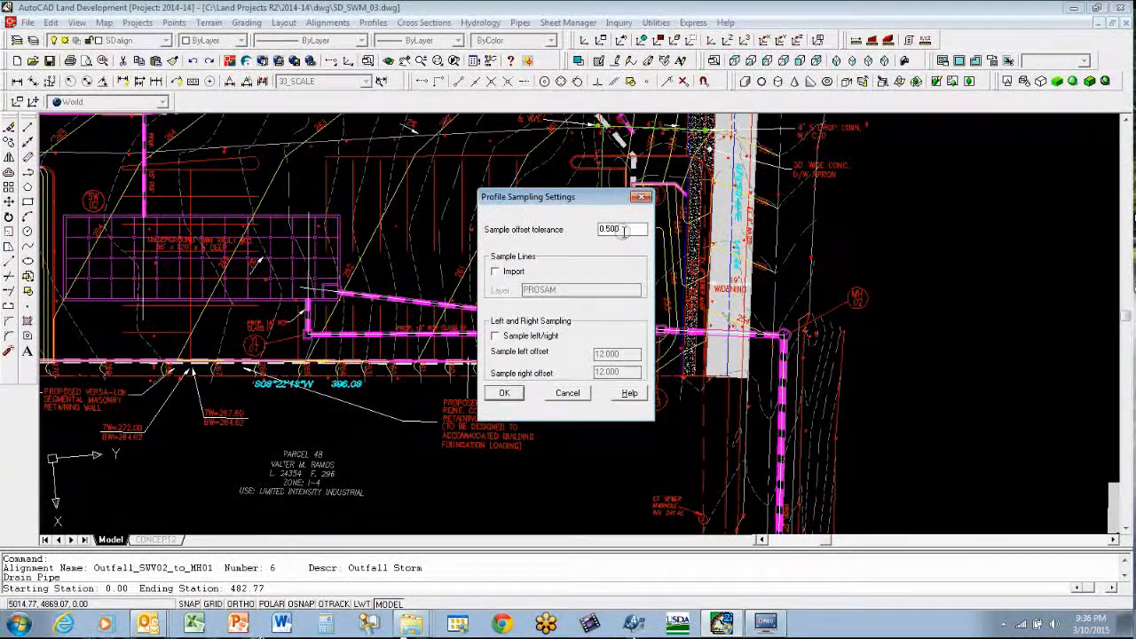
left_click_drag(625, 230, 579, 227)
type(".2")
key("Tab")
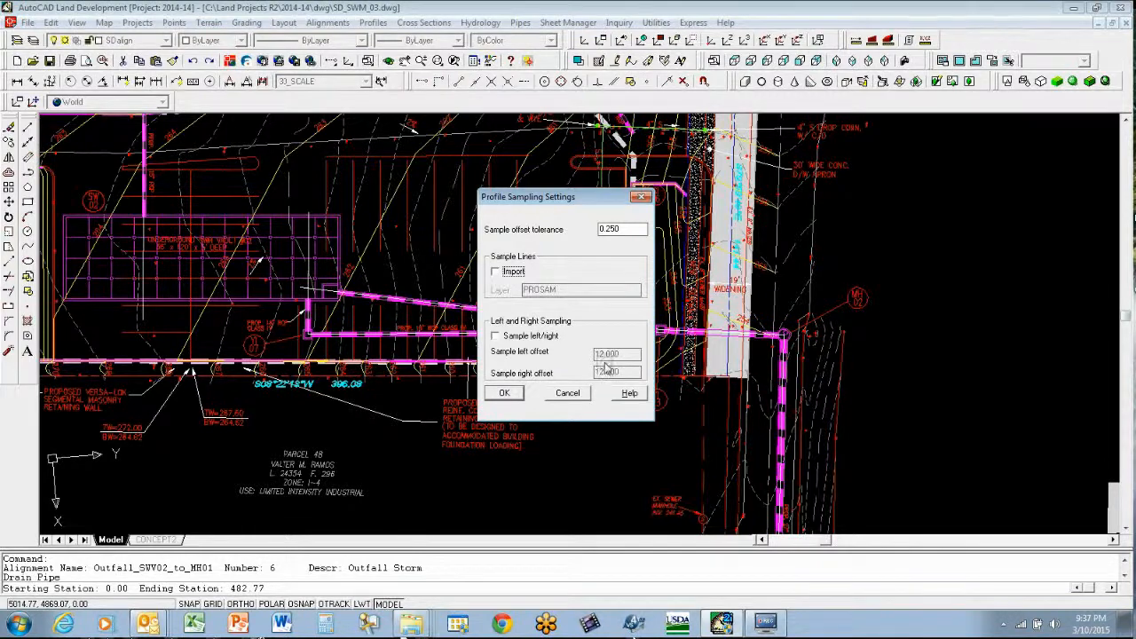
left_click(500, 397)
left_click(504, 393)
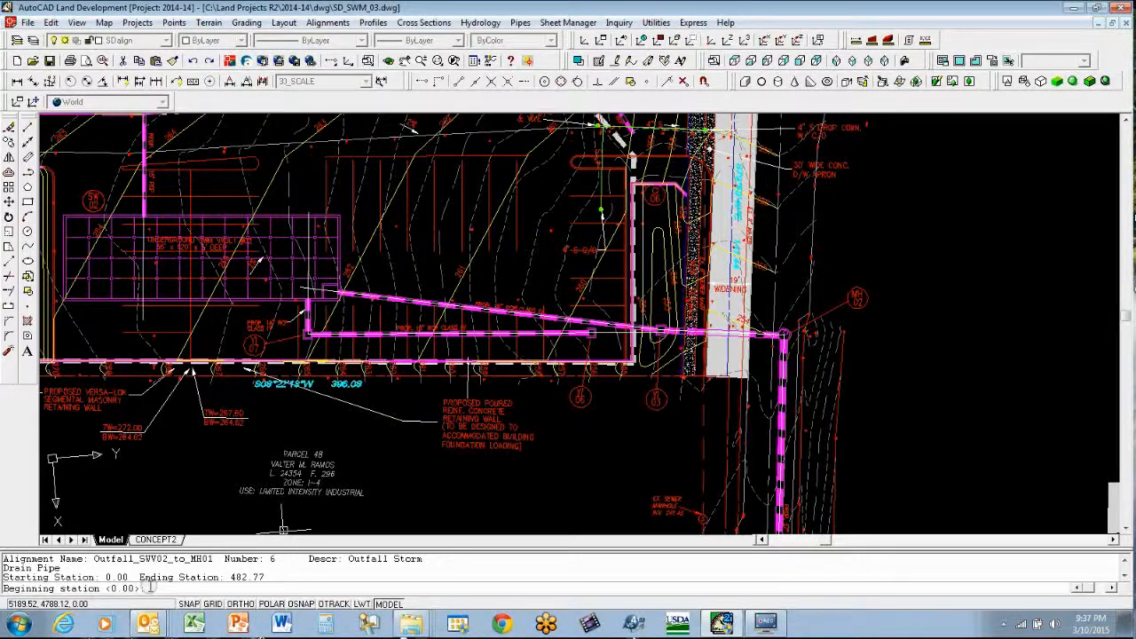
key("Return")
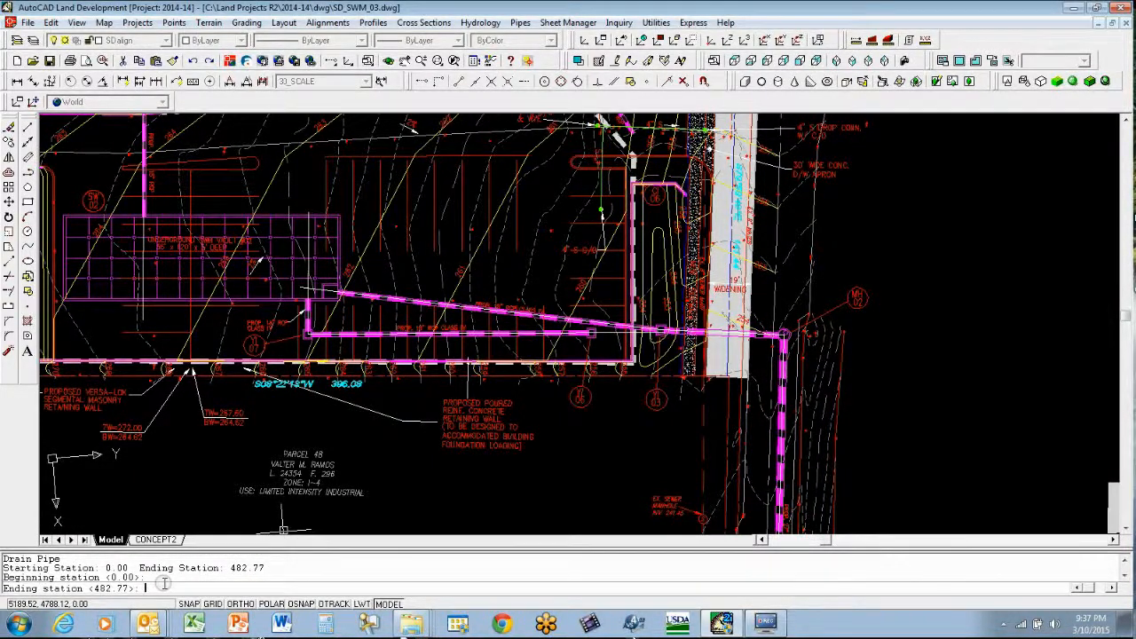
key("Return")
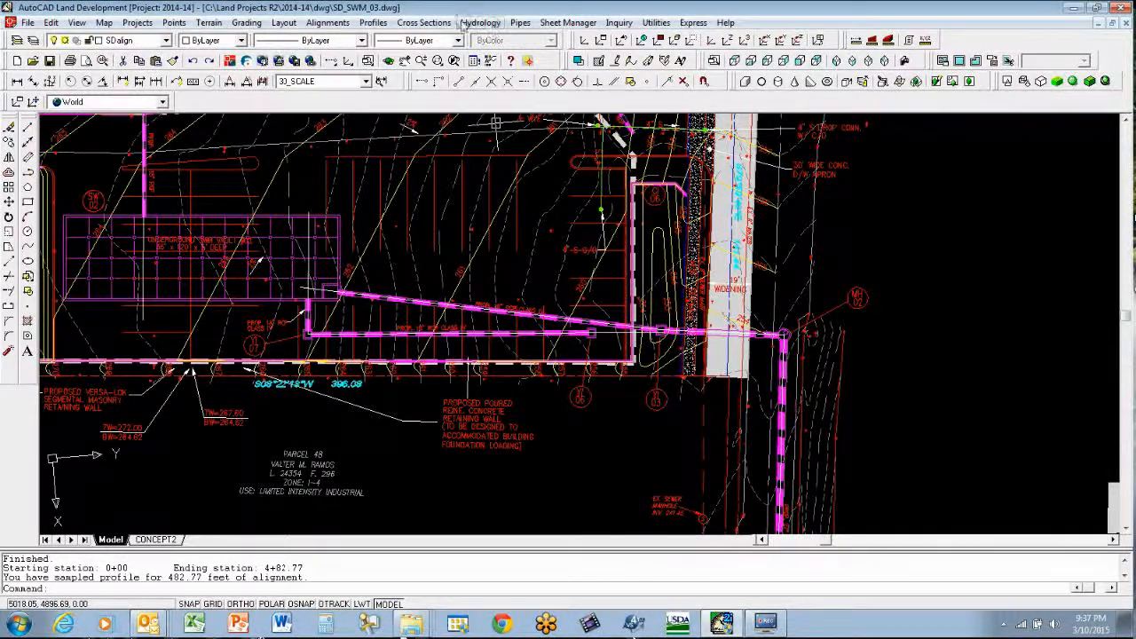
left_click(373, 22)
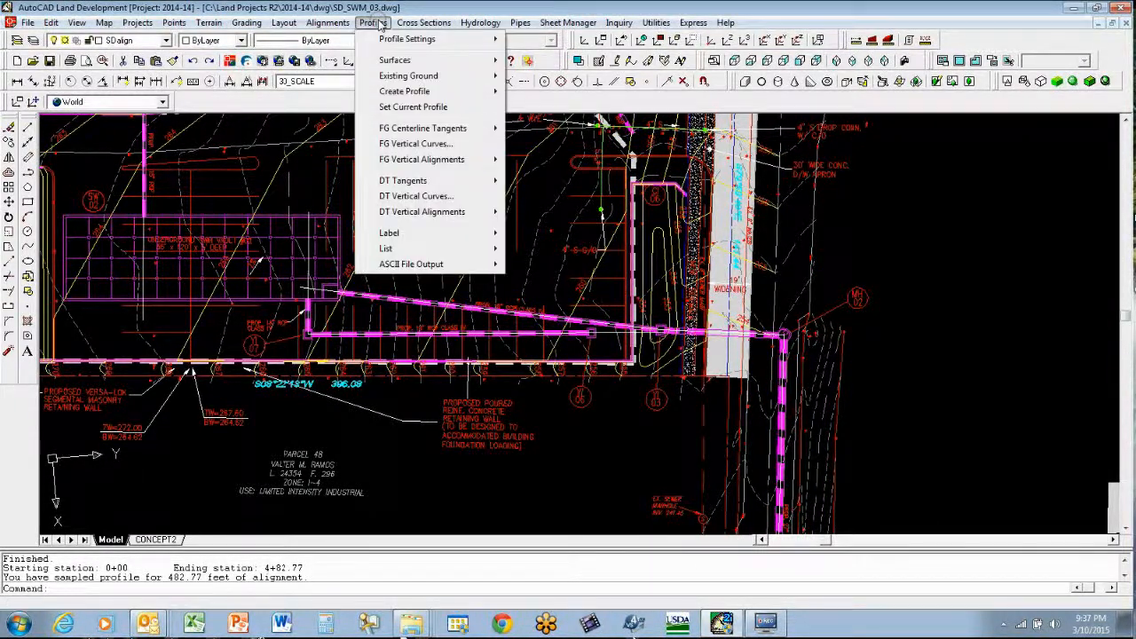
mouse_move(387, 96)
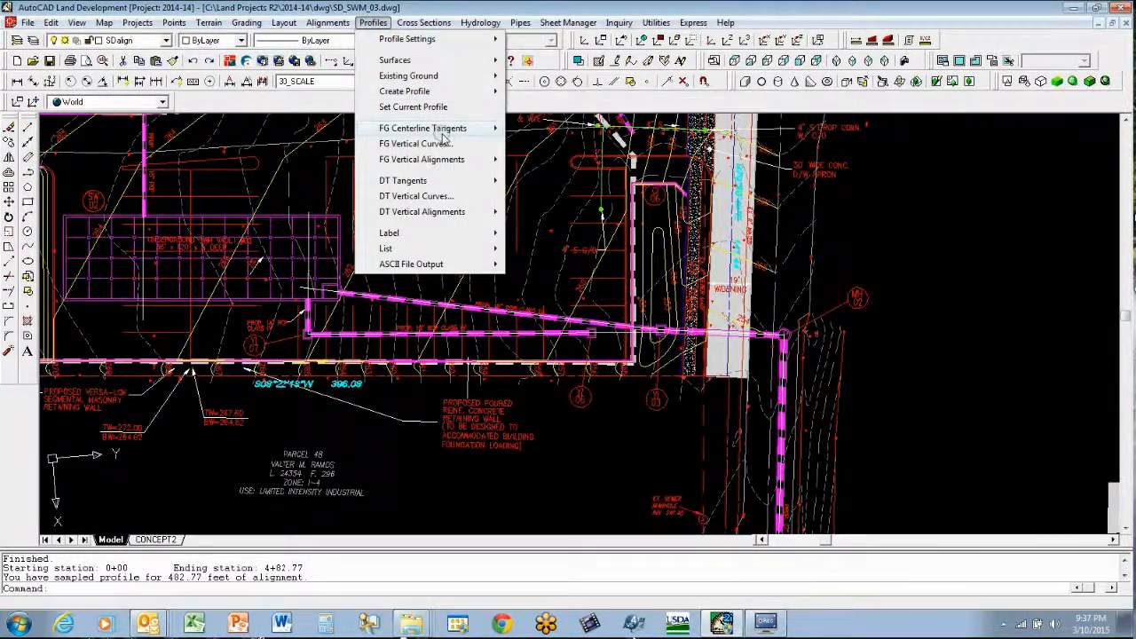
key("Escape")
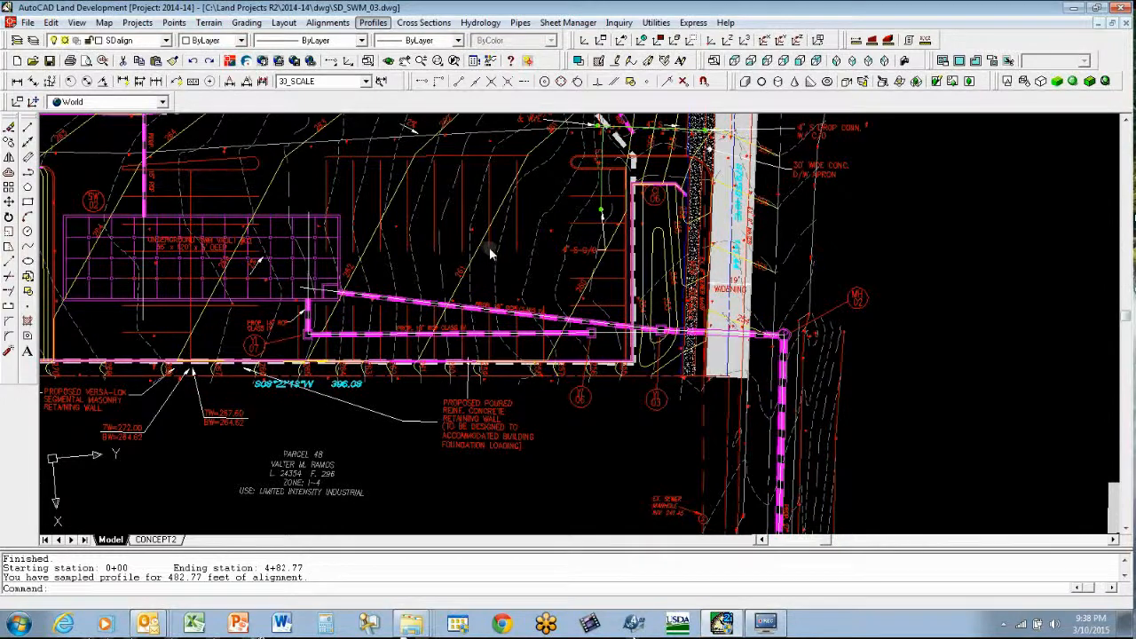
Step: Switch the drawing to the plan view of the current World coordinate system
scroll(489, 253, "down", 5)
key("Escape")
key("Escape")
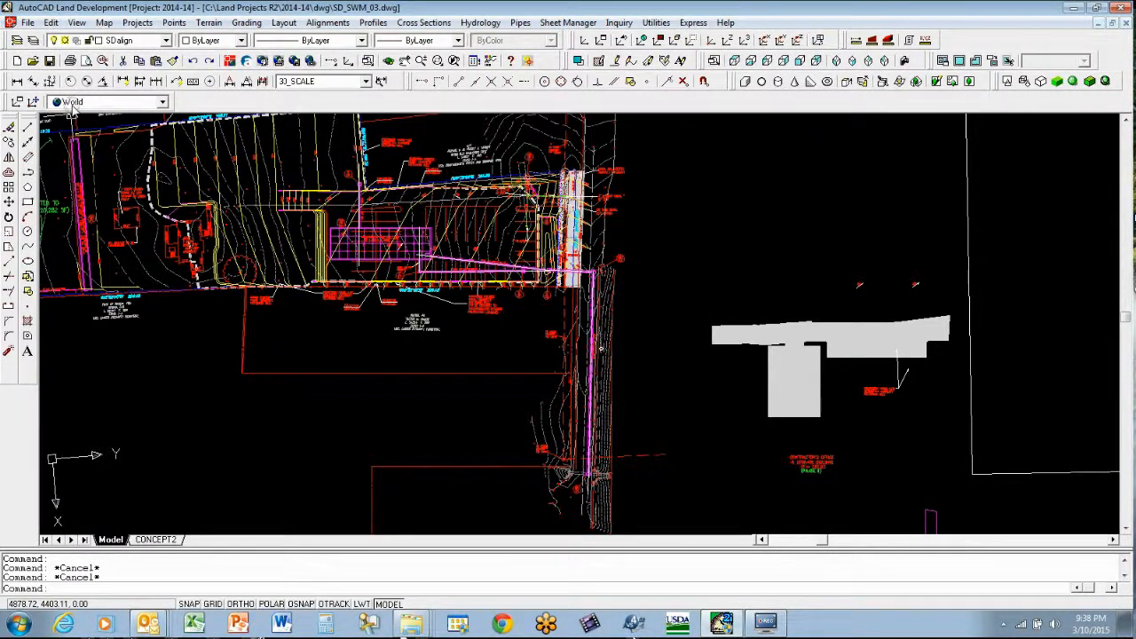
type("plan")
key("Return")
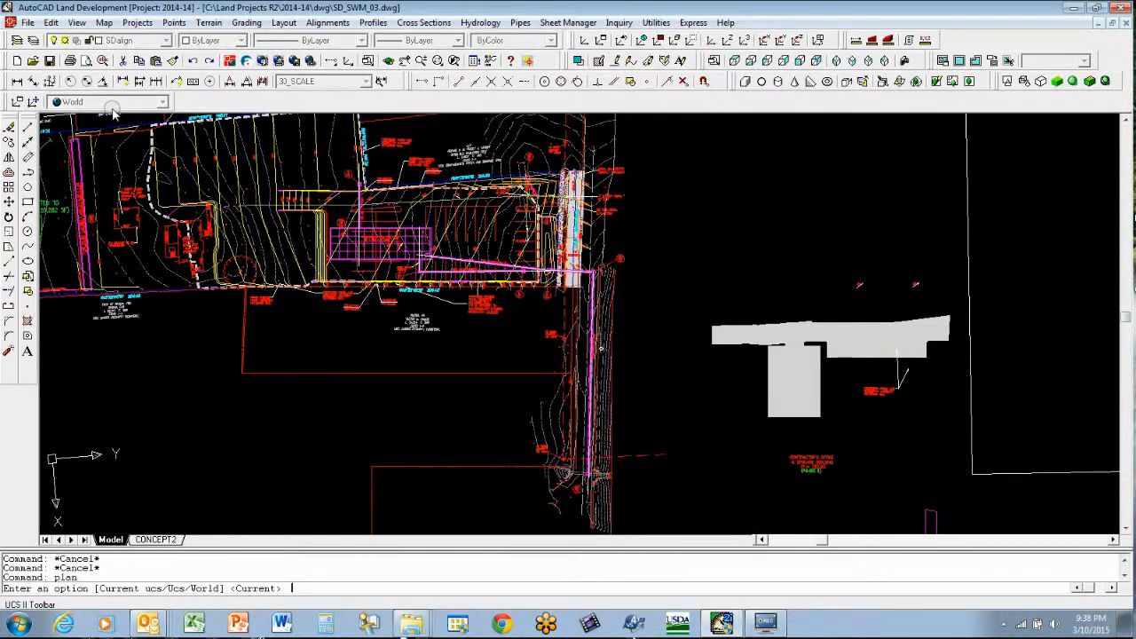
key("Return")
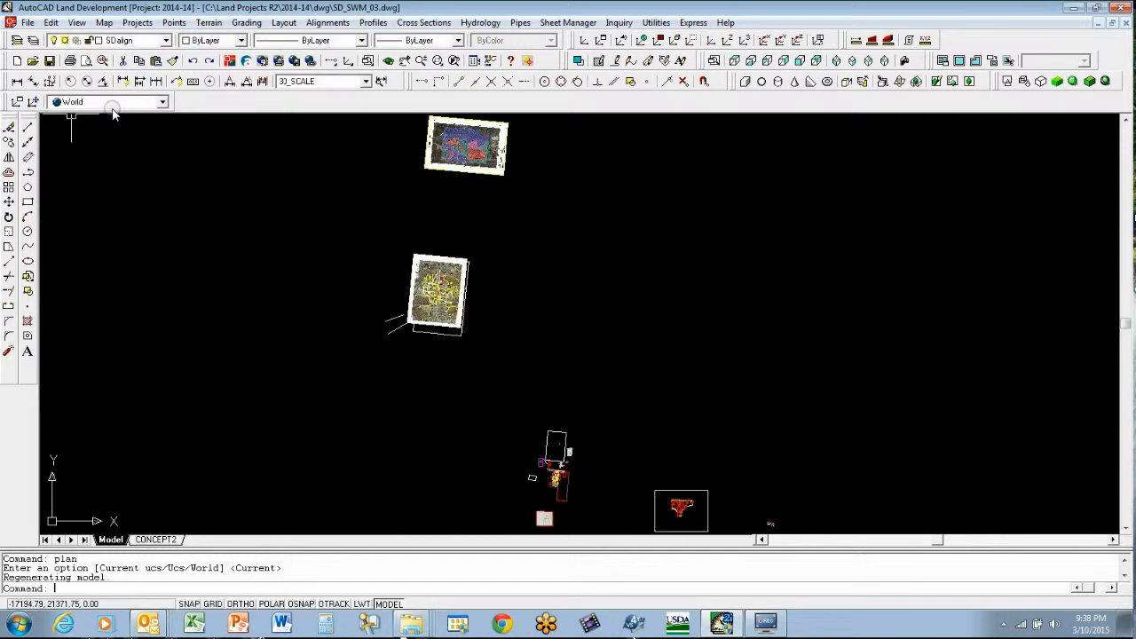
Step: Locate the site in the plan view and bring the empty drawing area east of it into view
key("Escape")
key("Escape")
type("z")
key("Return")
left_click(548, 463)
left_click(578, 483)
type("z")
key("Return")
left_click(386, 189)
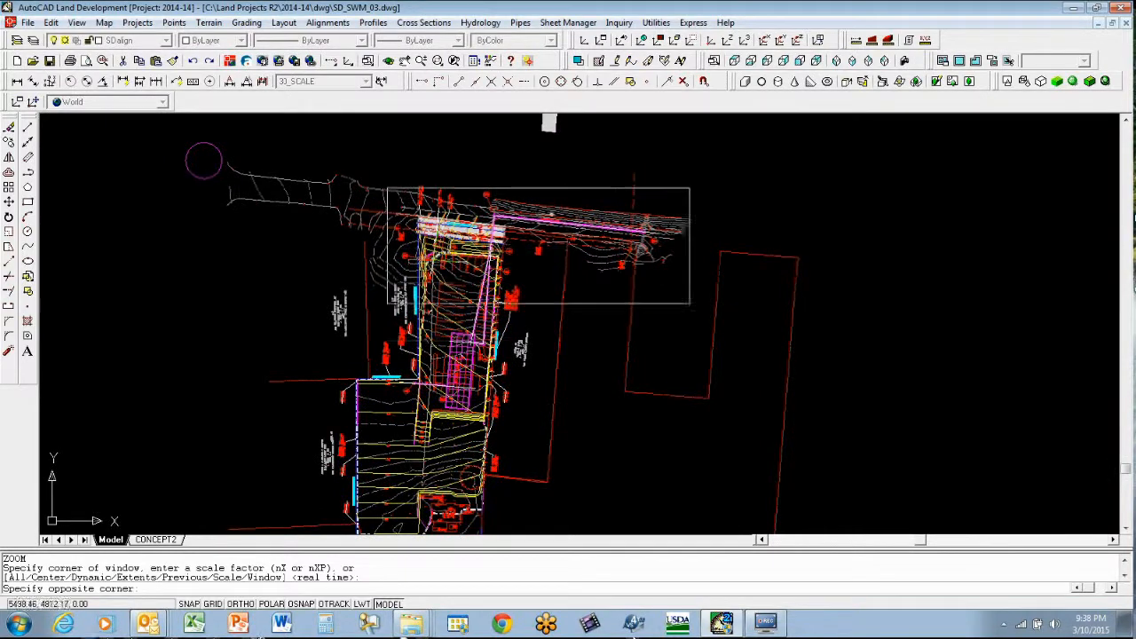
left_click(722, 340)
scroll(850, 280, "down", 3)
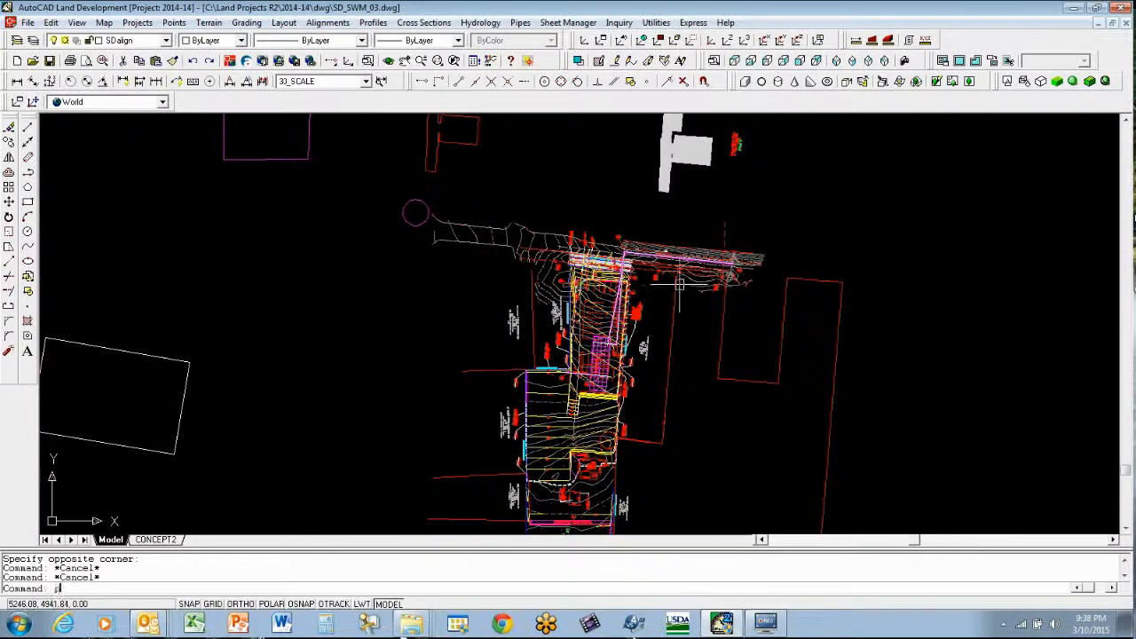
type("p")
key("Return")
left_click_drag(859, 277, 564, 303)
left_click_drag(963, 240, 705, 246)
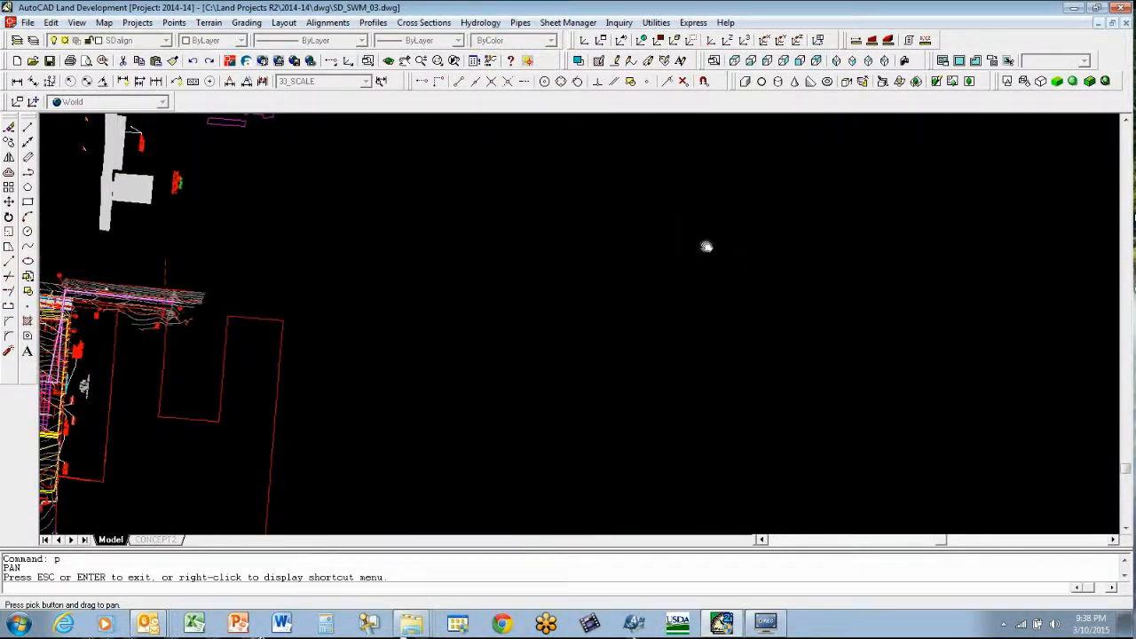
key("Escape")
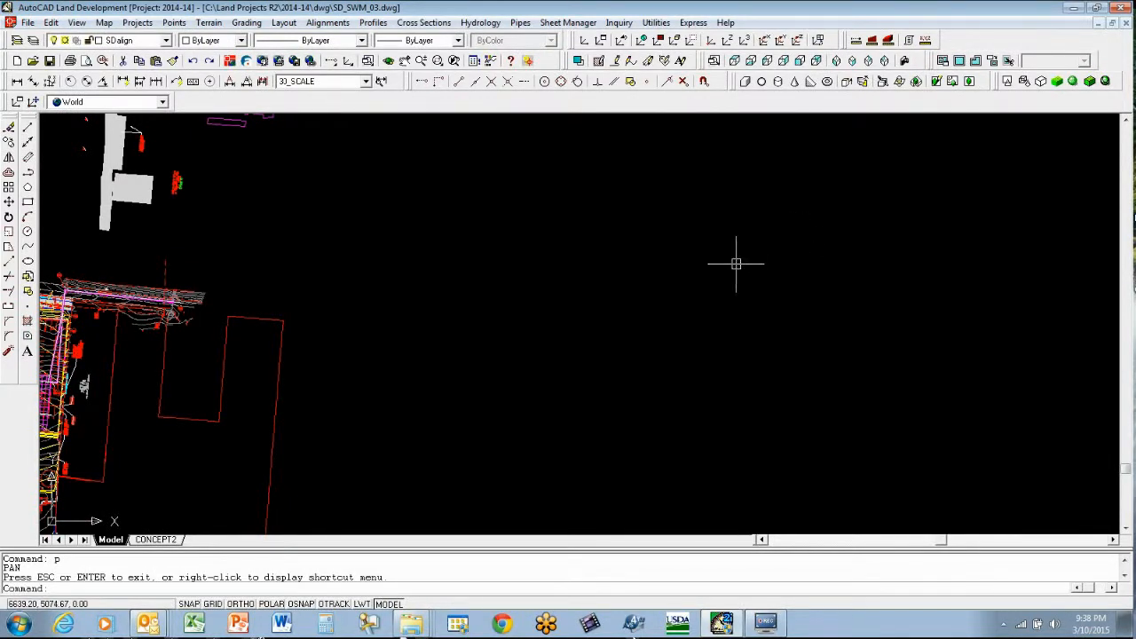
left_click(634, 373)
key("Escape")
key("Escape")
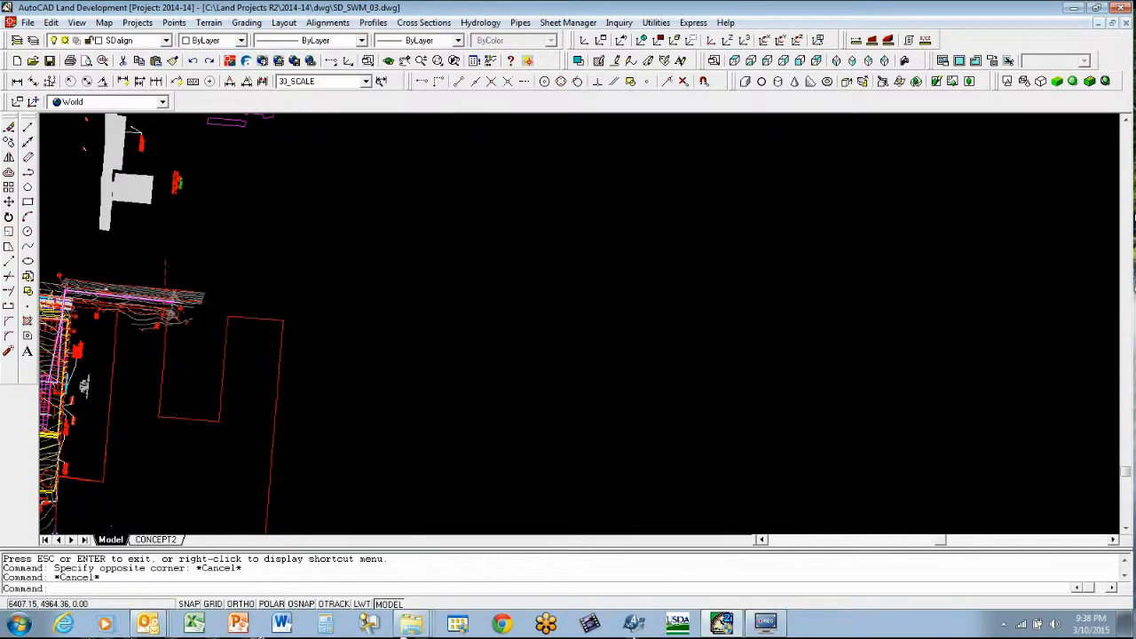
Step: Examine the empty drawing area south and east of the site for room to place the profile
scroll(634, 309, "down", 4)
scroll(635, 309, "down", 3)
key("Escape")
key("Escape")
middle_click_drag(645, 305, 634, 222)
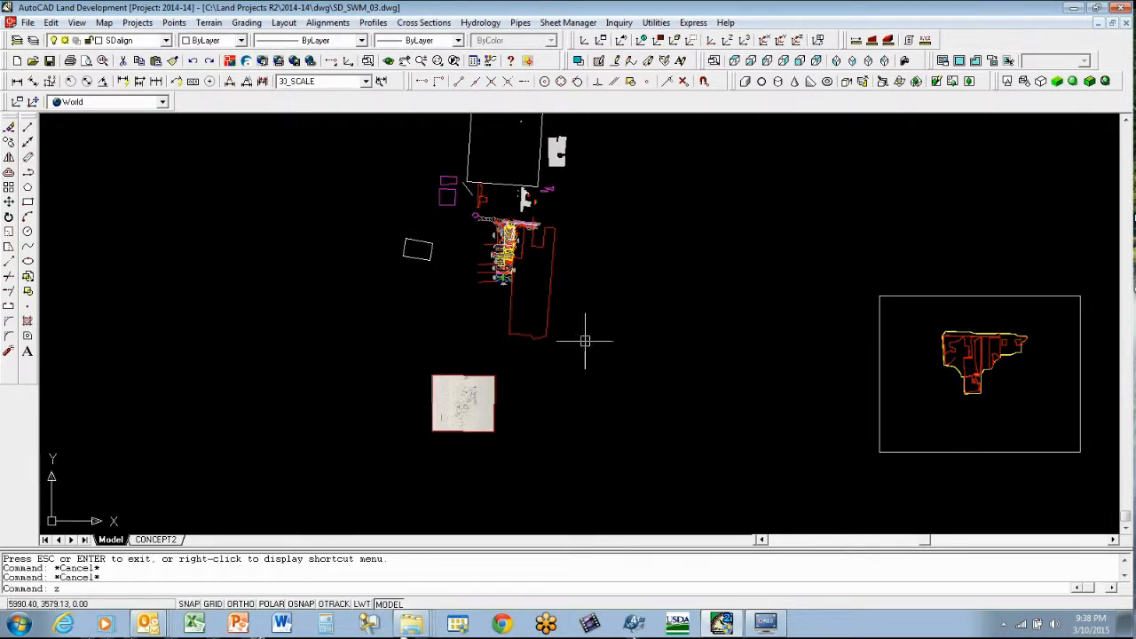
type("z")
key("Return")
left_click(510, 280)
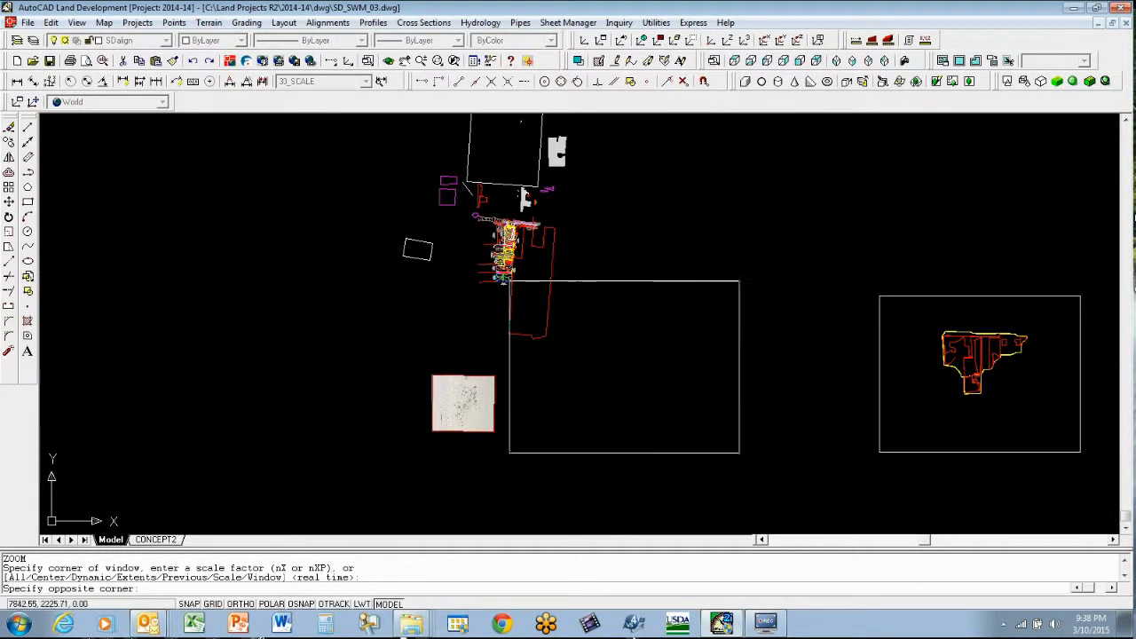
left_click(845, 499)
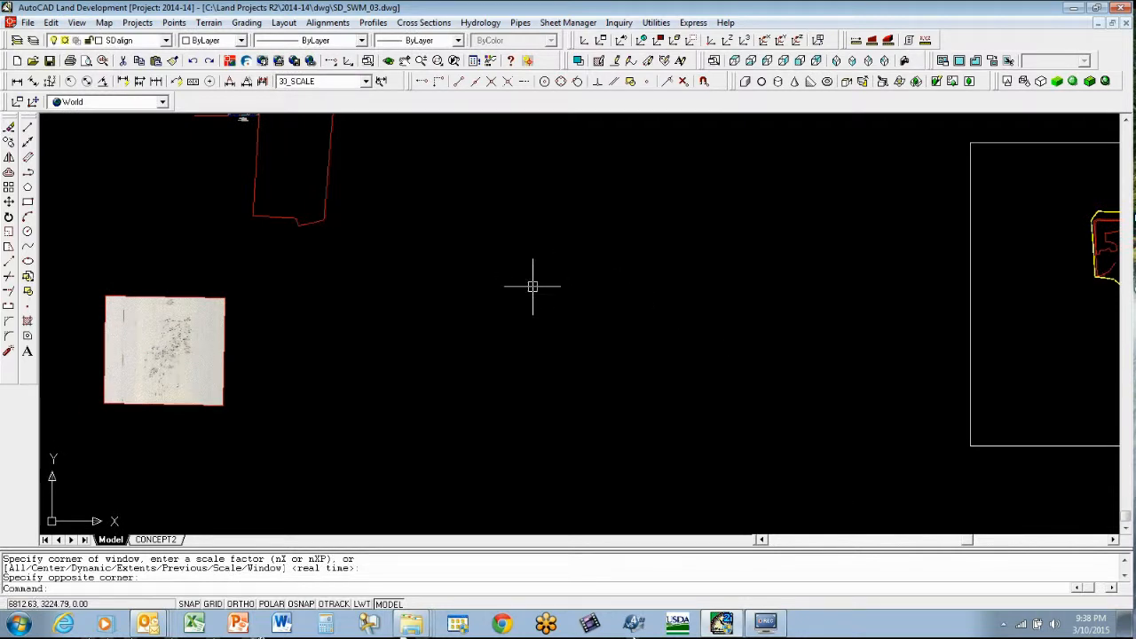
key("Escape")
key("Escape")
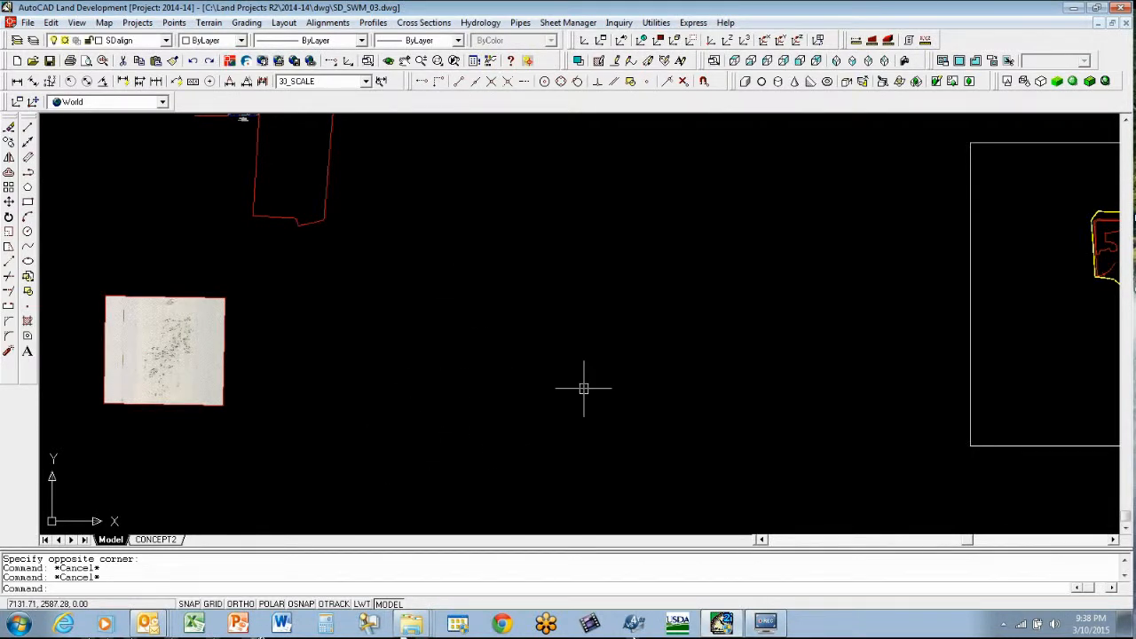
scroll(603, 267, "down", 2)
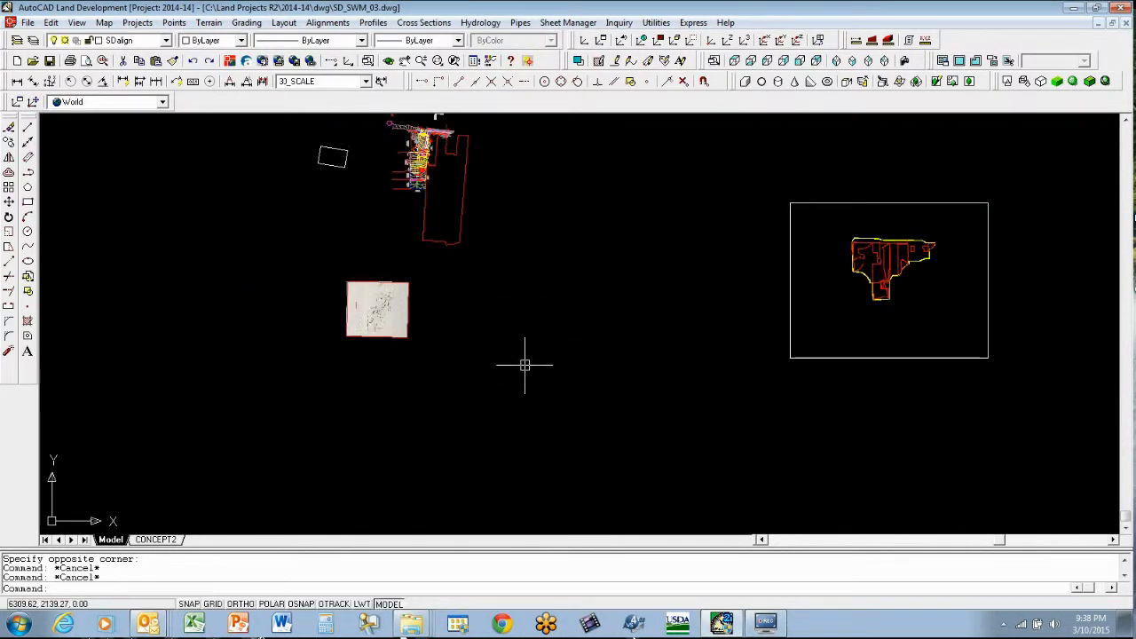
Step: Start creating the profile for the Outfall_SWV02_to_MH01 alignment and set its datum elevation to 235
left_click(374, 22)
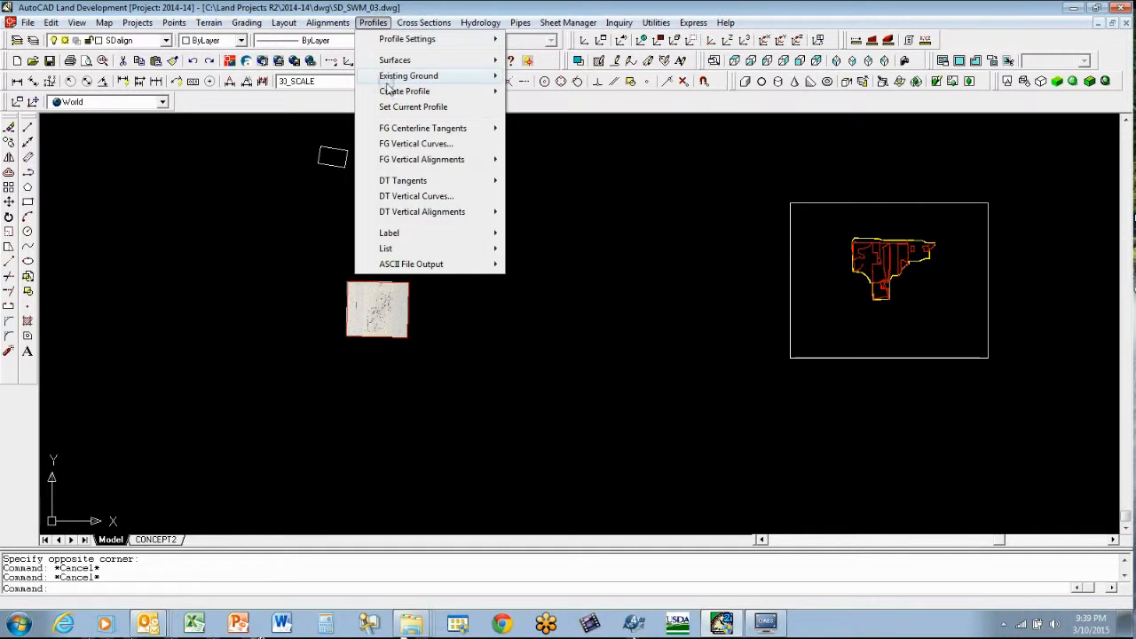
mouse_move(390, 91)
left_click(561, 93)
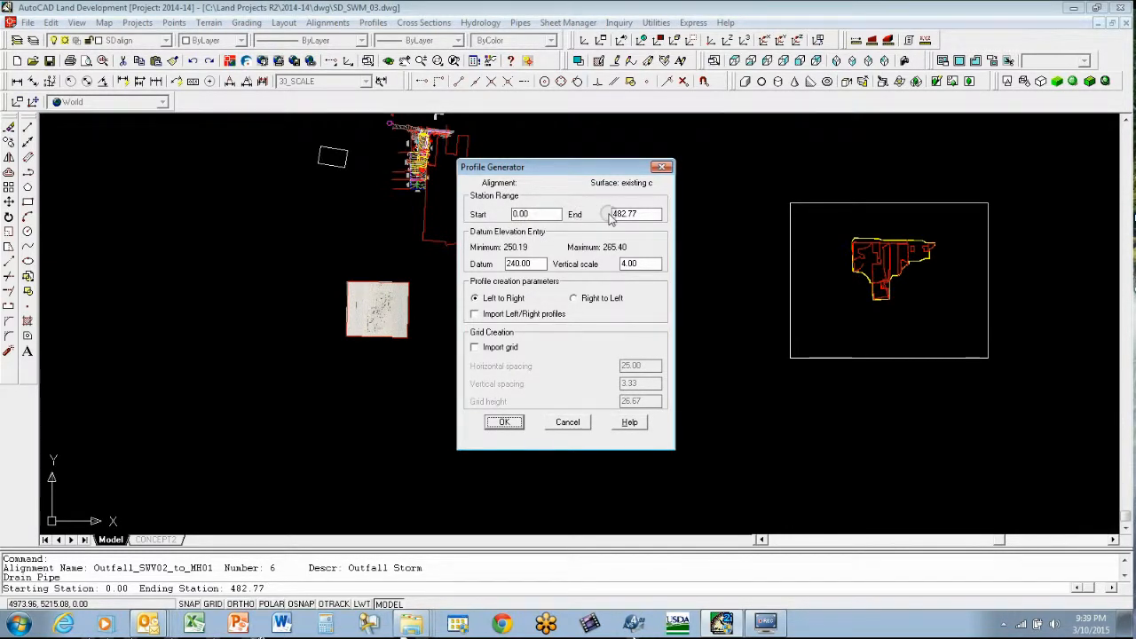
double_click(521, 263)
left_click_drag(537, 262, 506, 264)
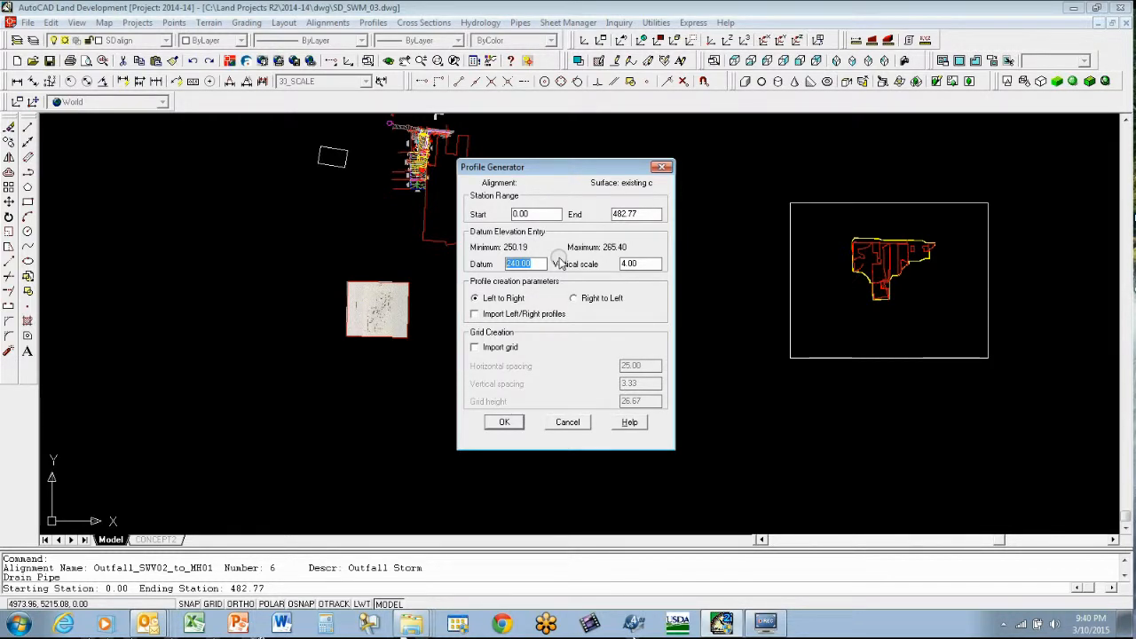
type("235")
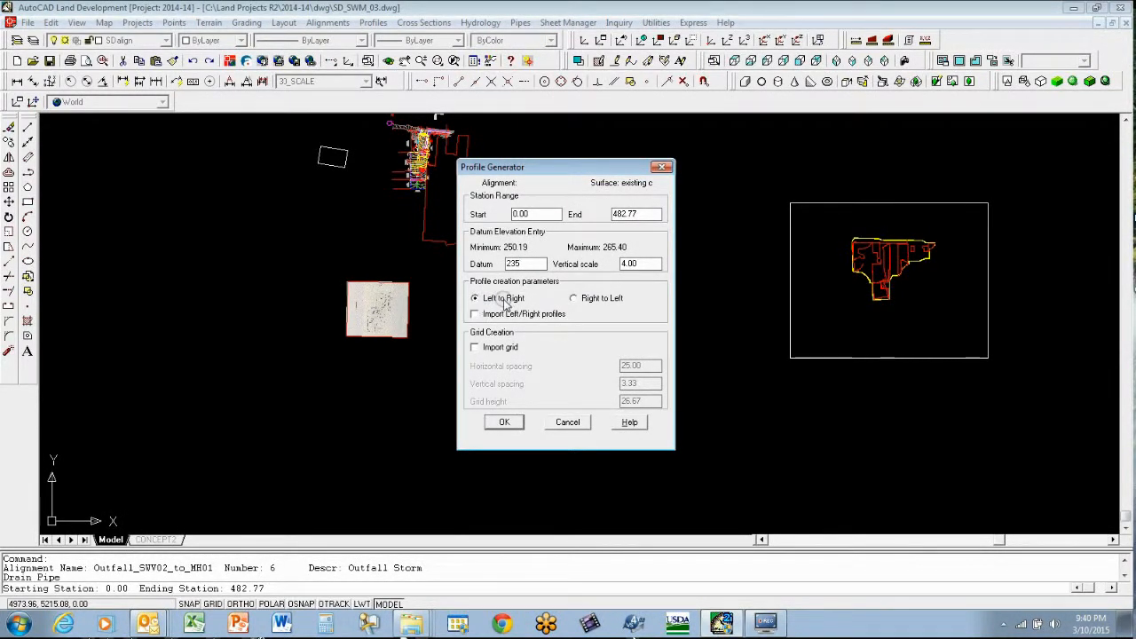
Step: Include a grid with the profile and add 235 and 26.67 in Calculator to check the grid's top elevation
left_click(476, 349)
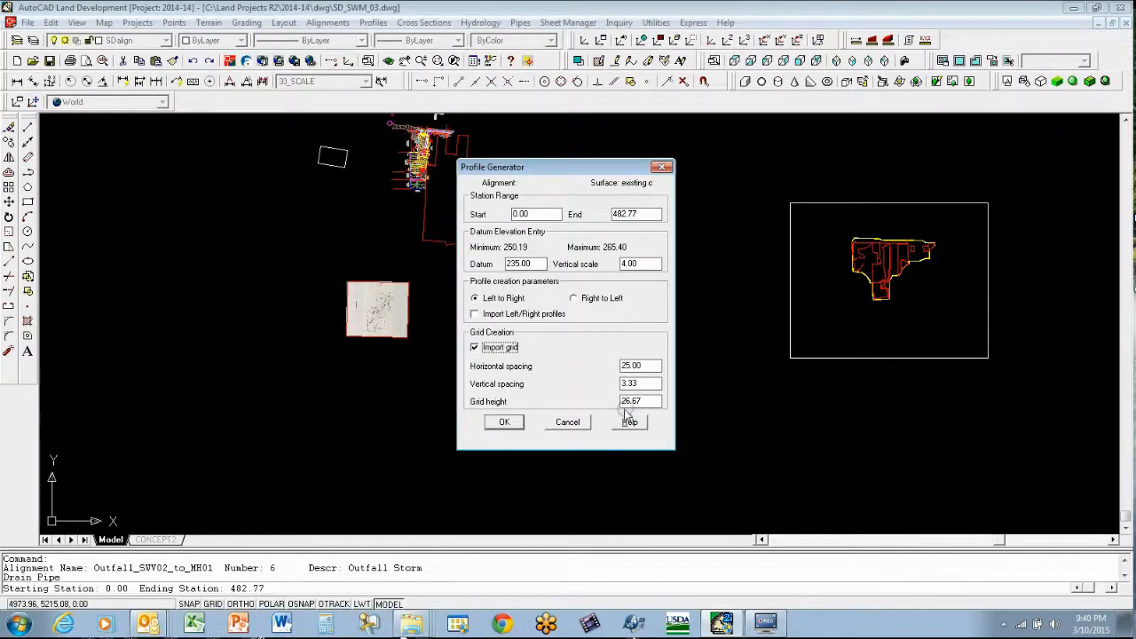
left_click(326, 624)
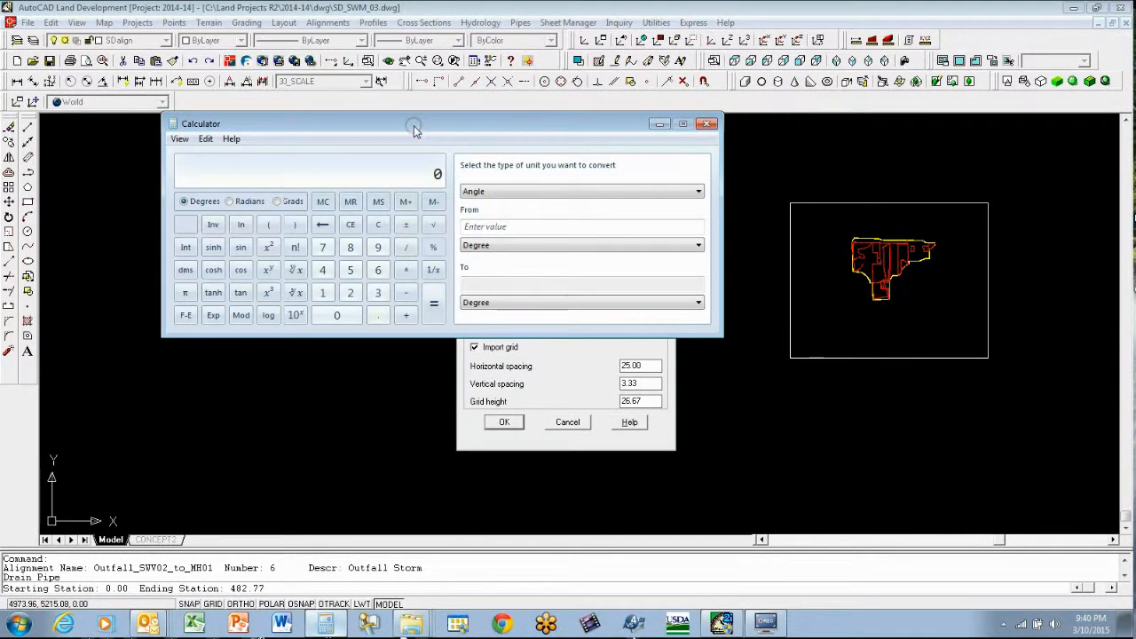
type("235 + 2")
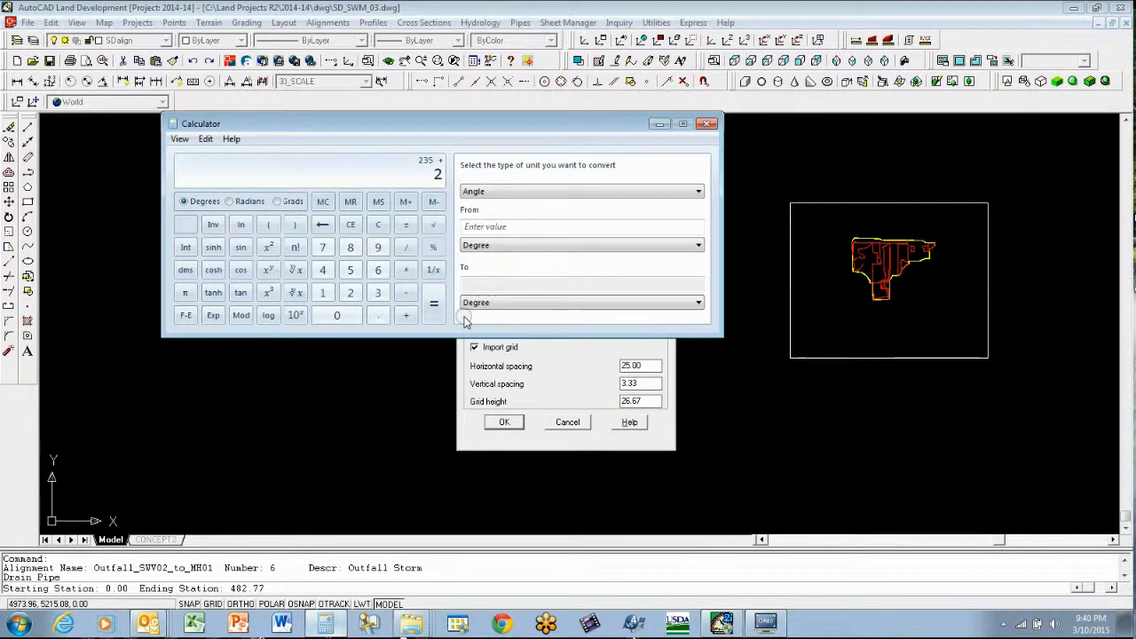
type("6.67")
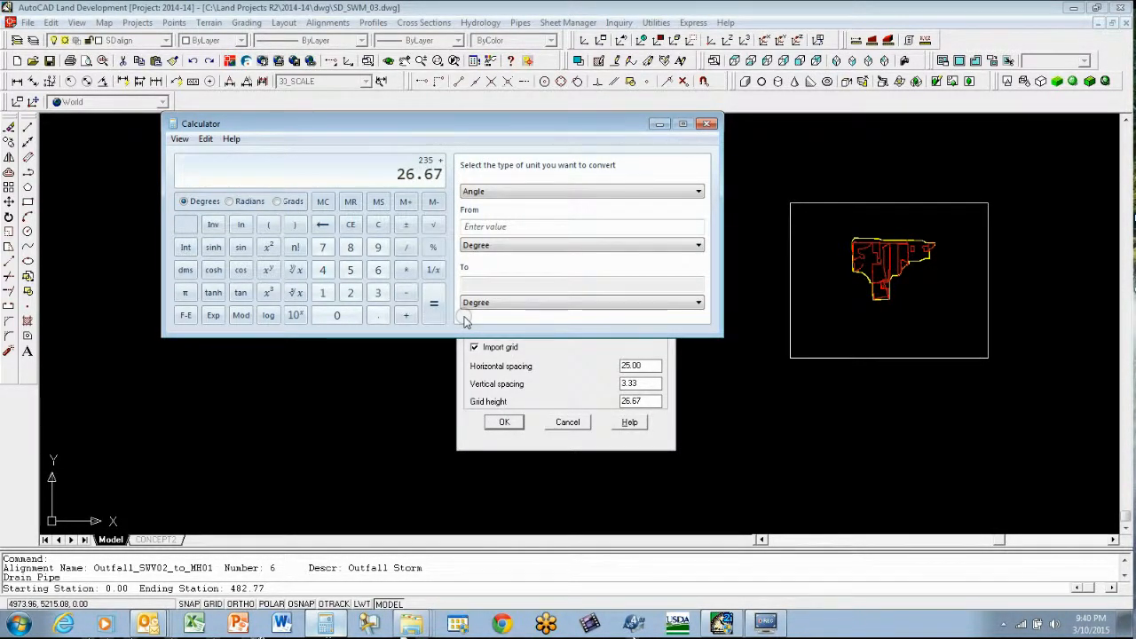
key("Return")
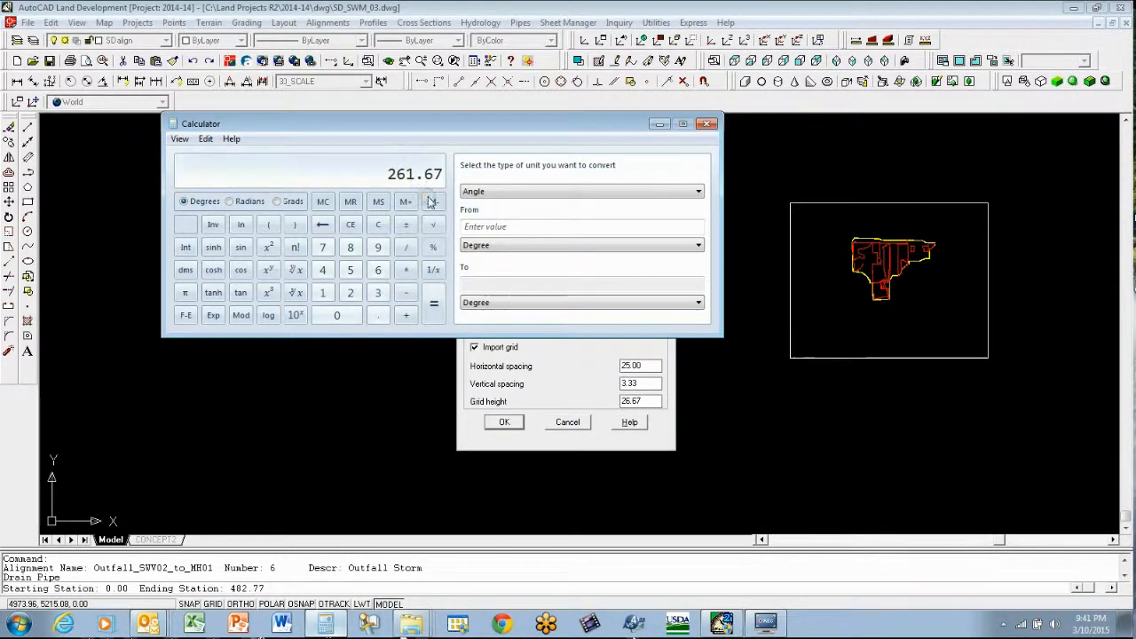
left_click(707, 125)
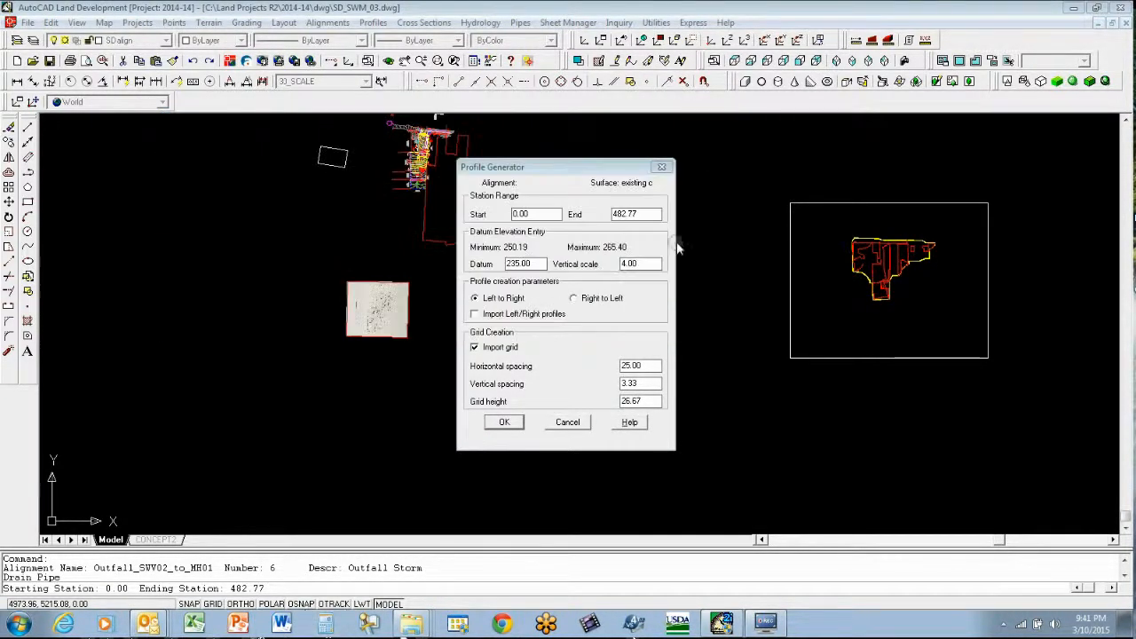
Step: Set the profile's grid height to 32 and accept the profile settings
left_click_drag(655, 401, 612, 403)
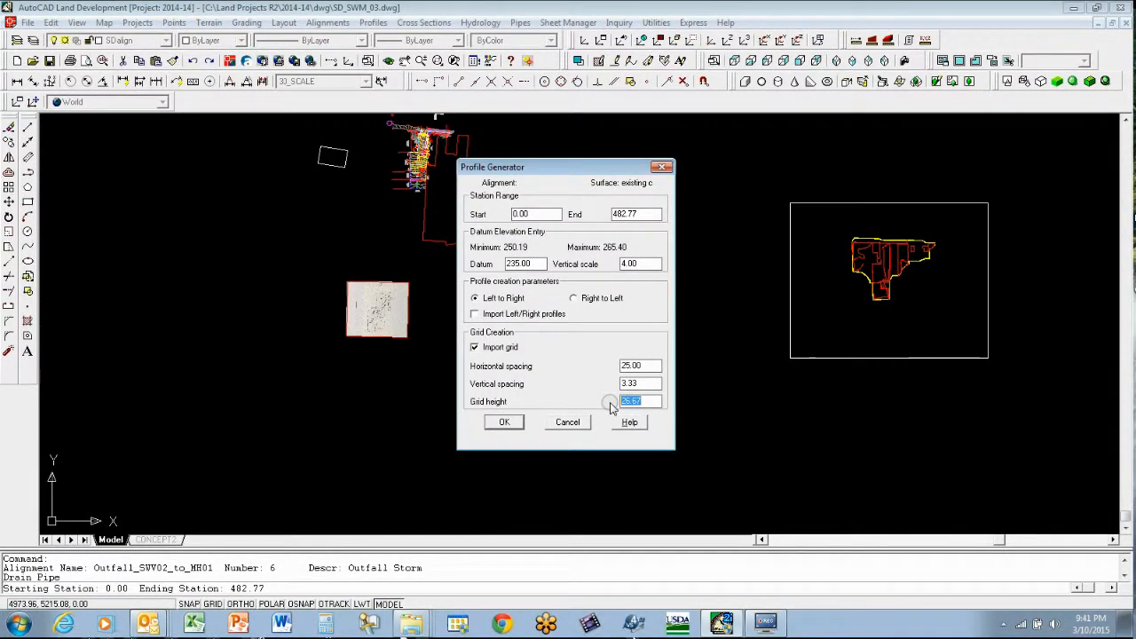
type("32")
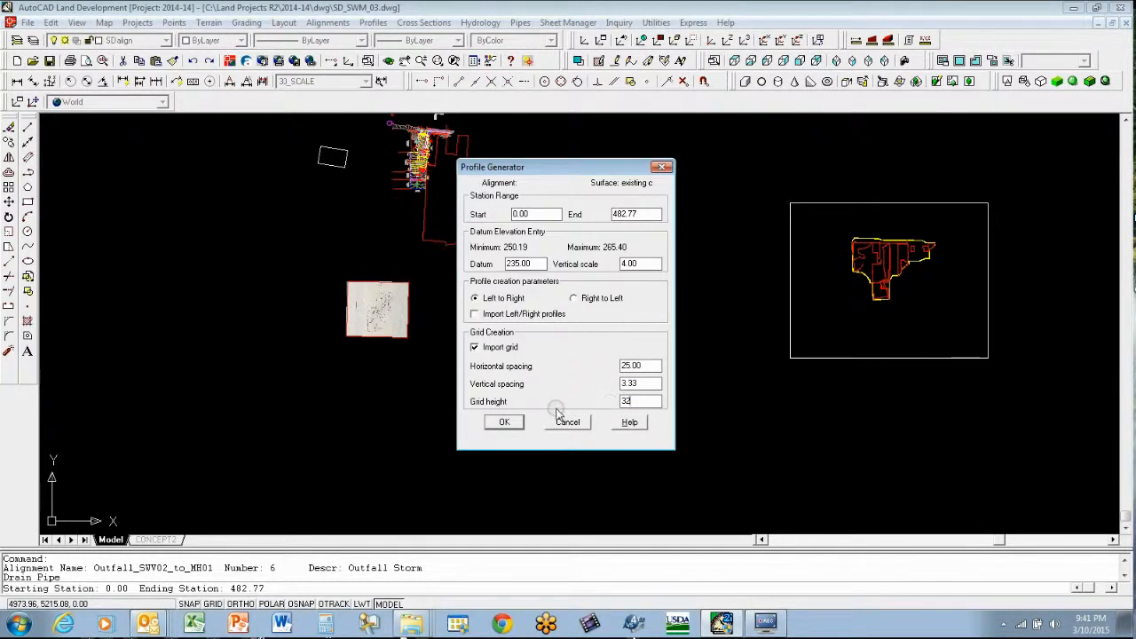
left_click(504, 422)
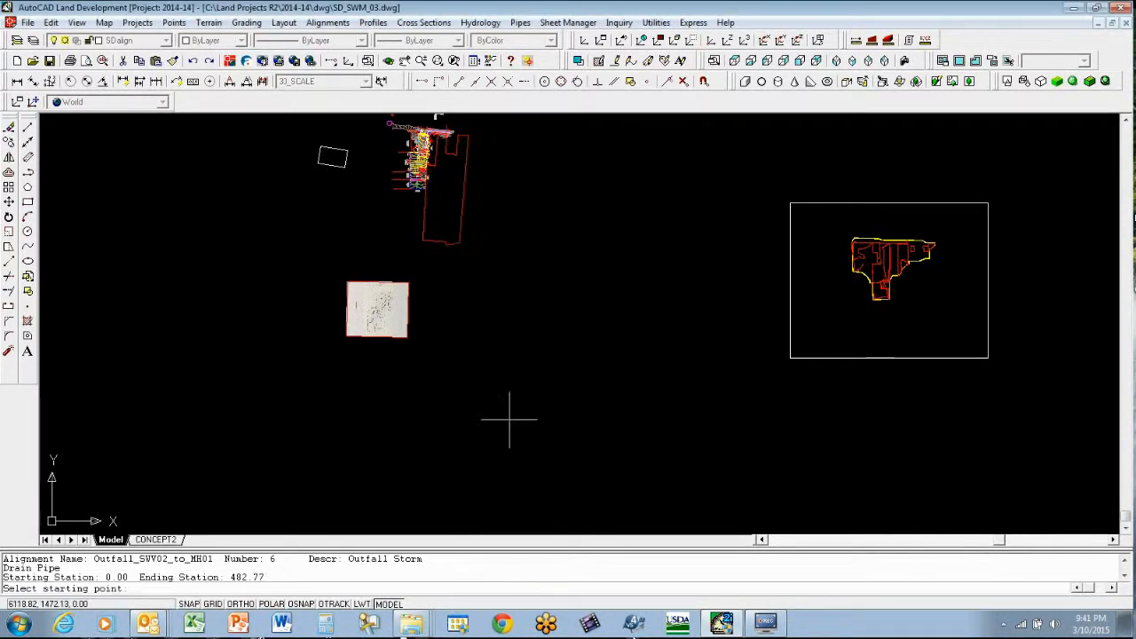
Step: Place the profile in the empty space just southeast of the scanned image without deleting the existing profile layers
left_click(437, 399)
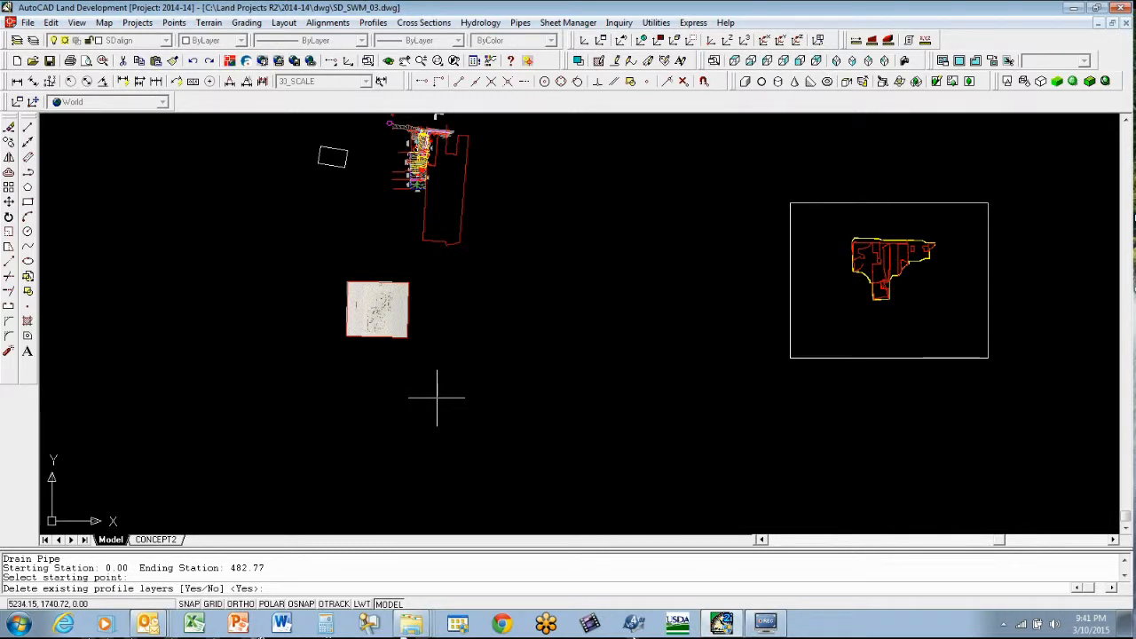
type("n")
key("Return")
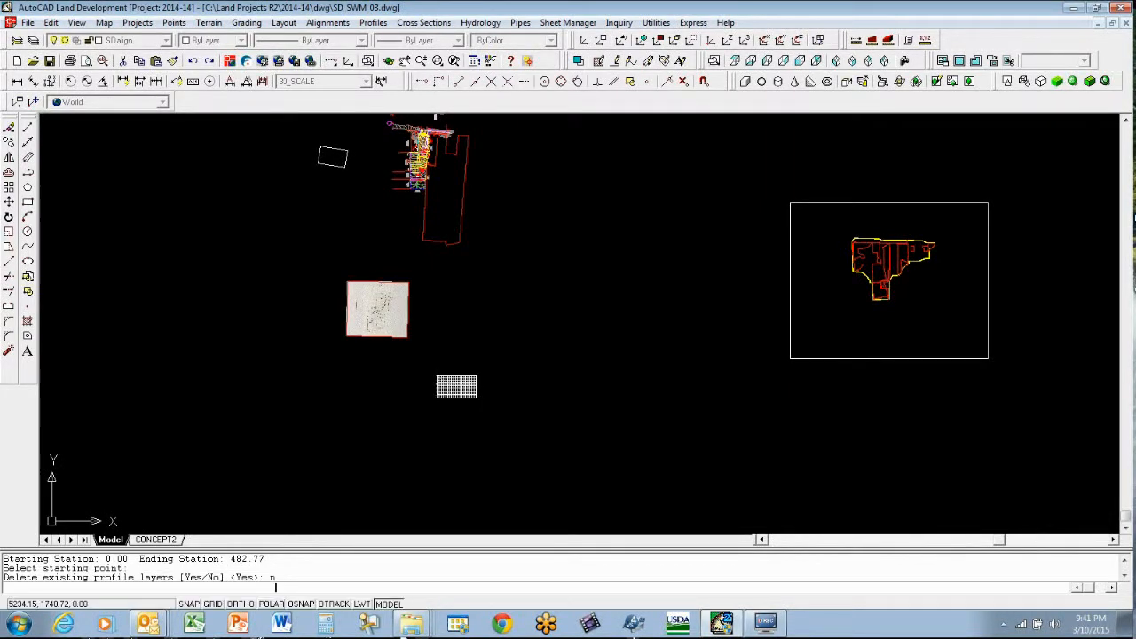
type("z")
key("Return")
left_click(432, 367)
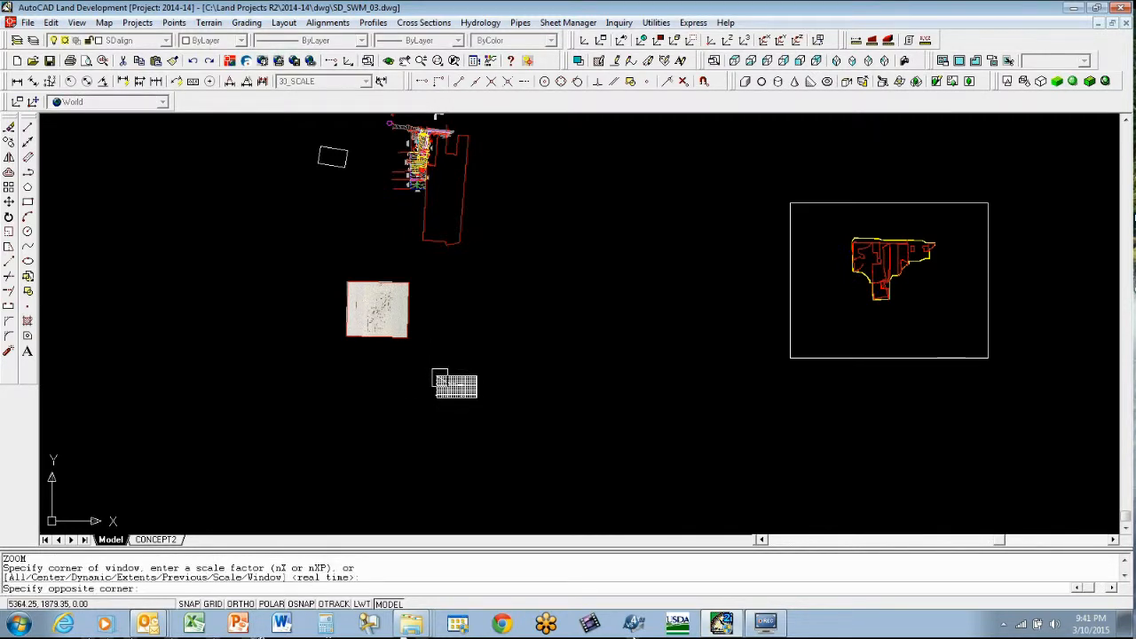
left_click(483, 404)
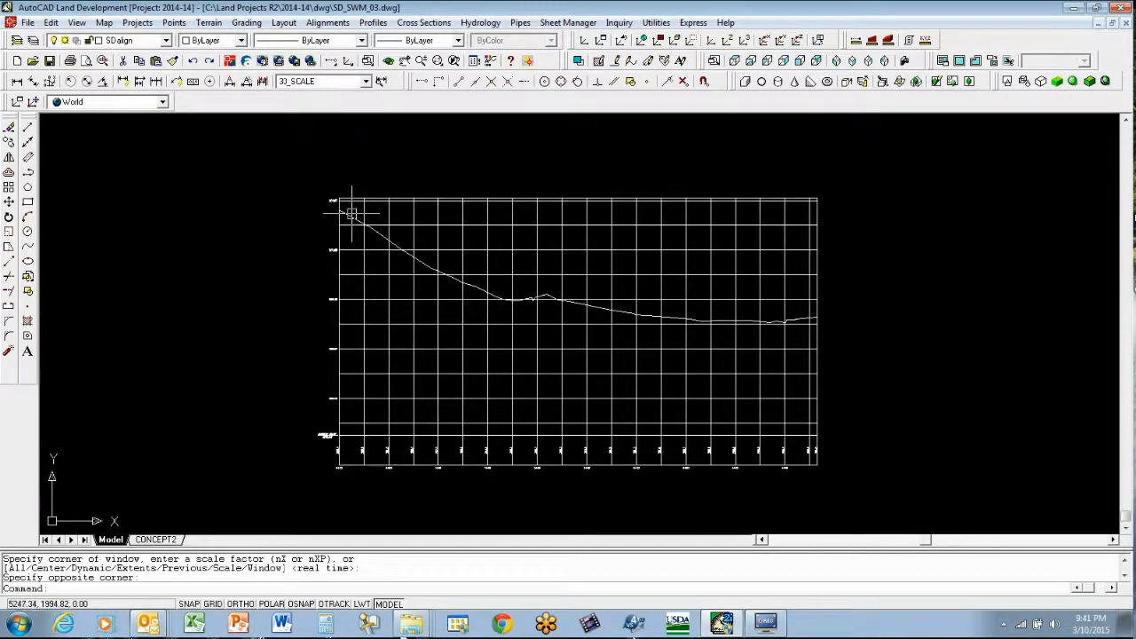